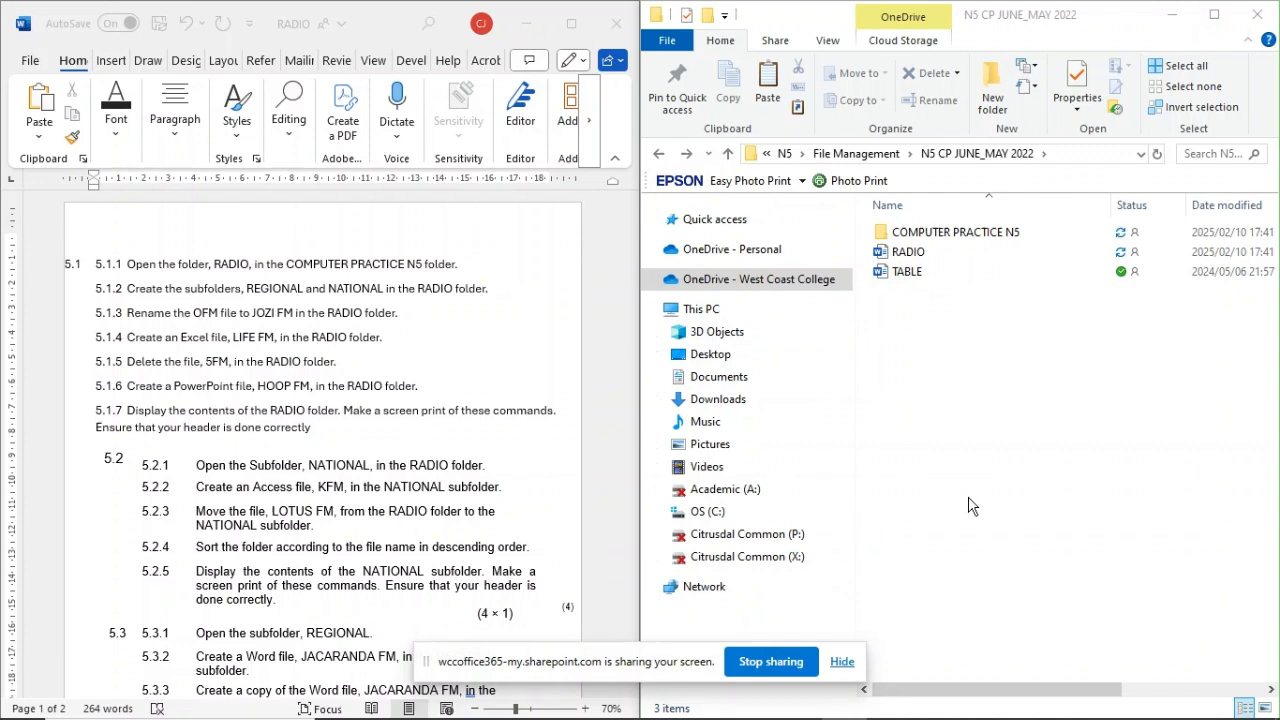
Step: Open the COMPUTER PRACTICE N5 folder and create a Word document named 5.1 in it
{"action": "left_click", "coordinate": [946, 234]}
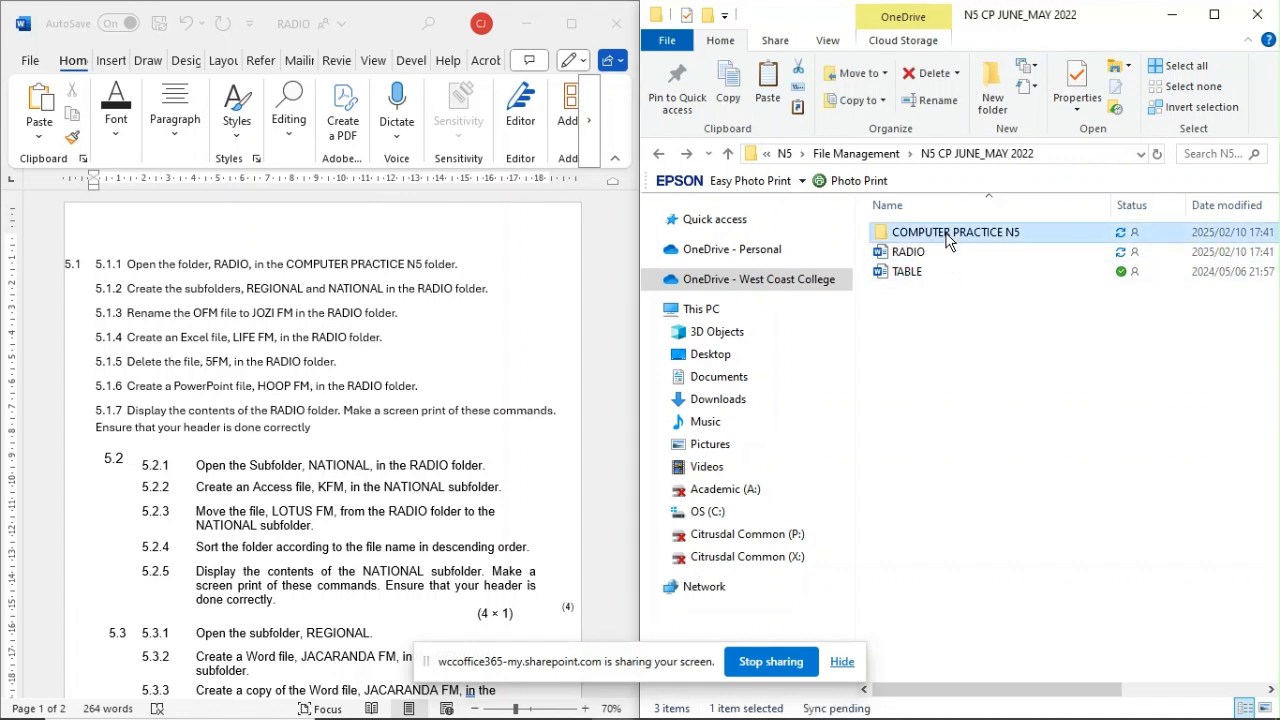
{"action": "double_click", "coordinate": [946, 236]}
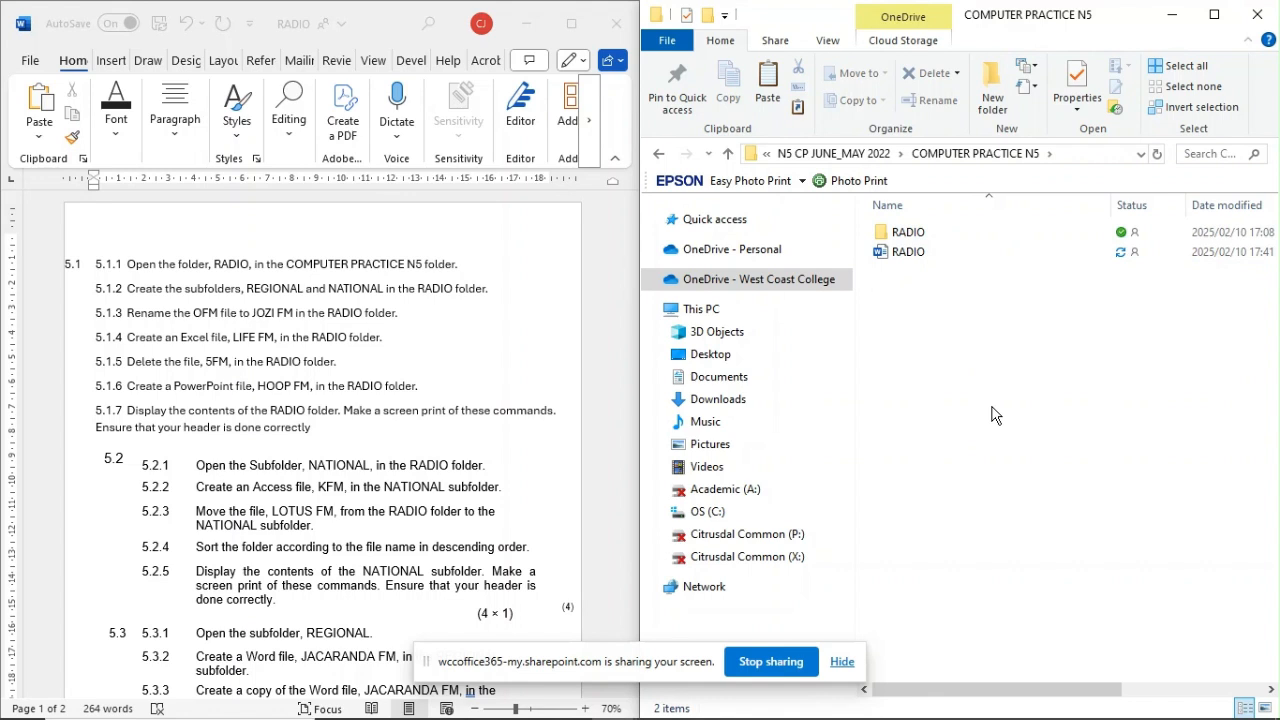
{"action": "right_click", "coordinate": [913, 296]}
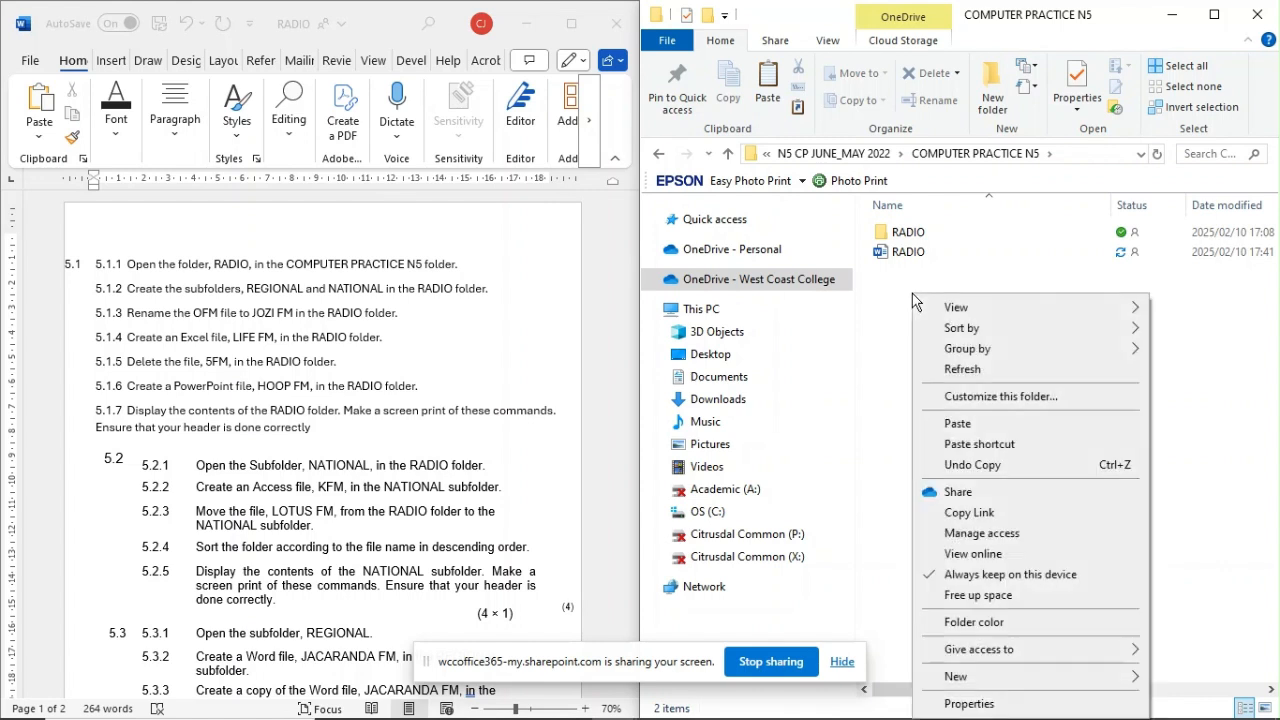
{"action": "mouse_move", "coordinate": [1040, 683]}
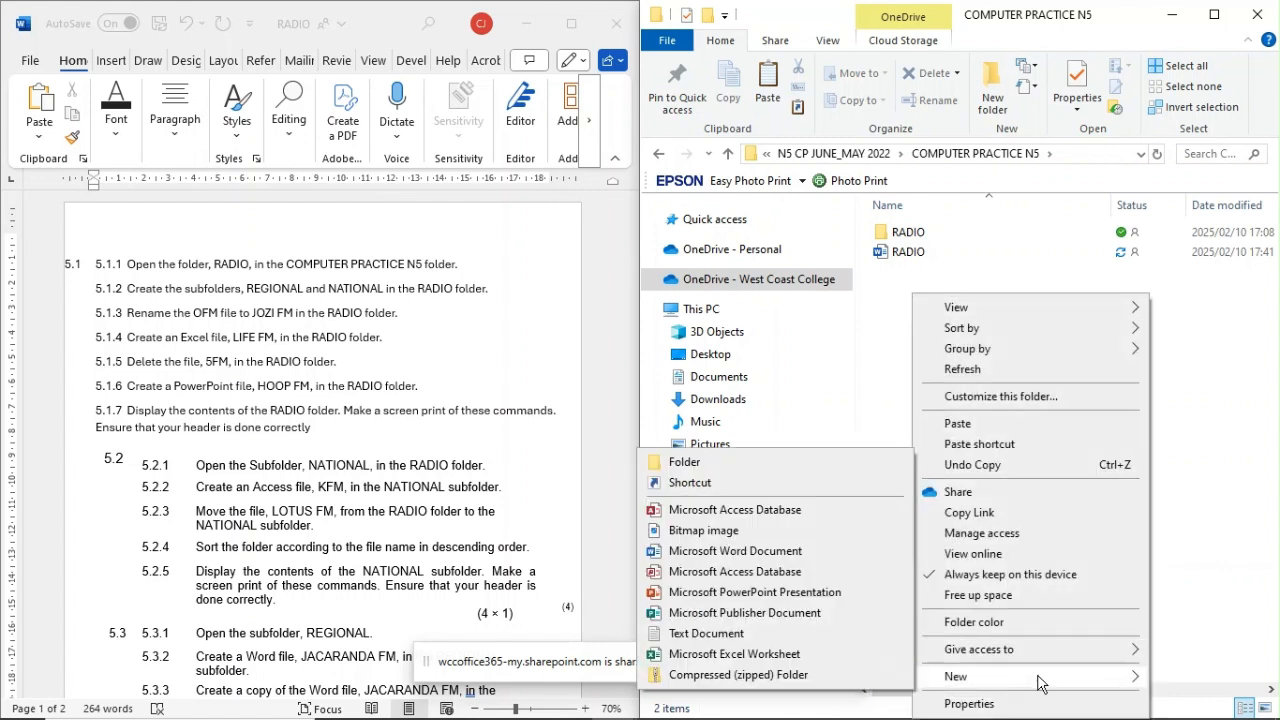
{"action": "left_click", "coordinate": [750, 552]}
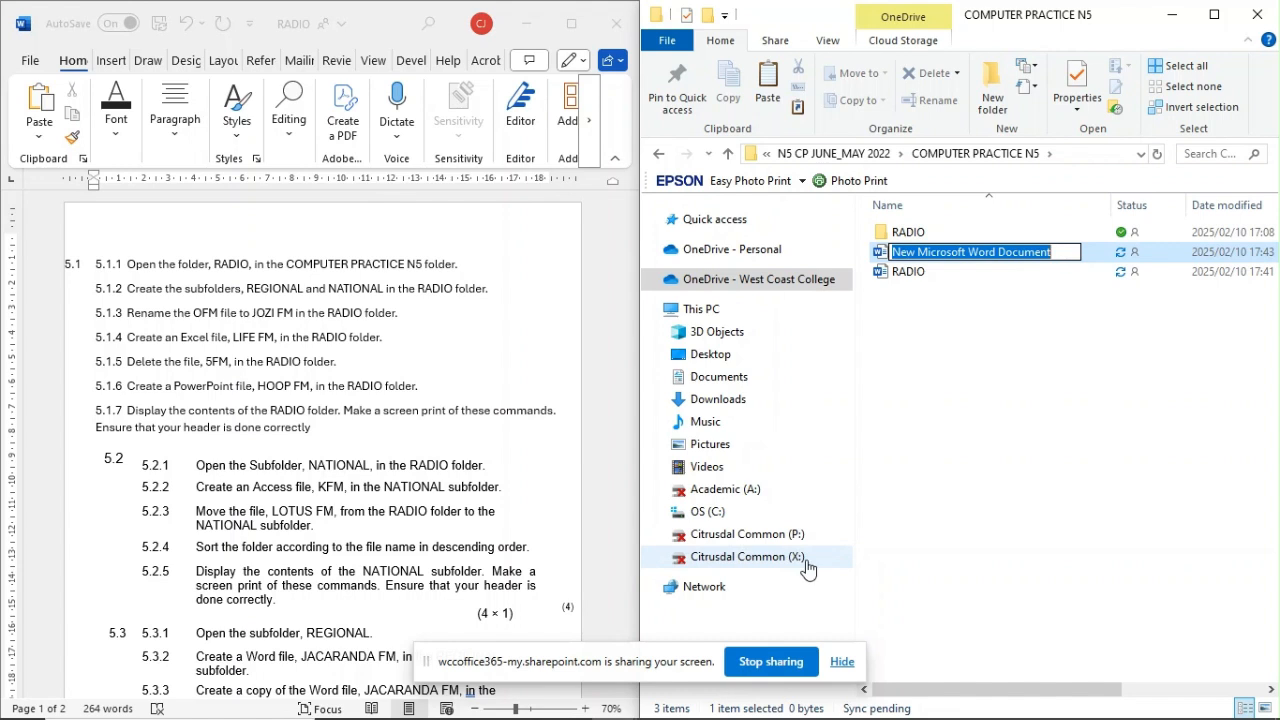
{"action": "key", "text": "BackSpace"}
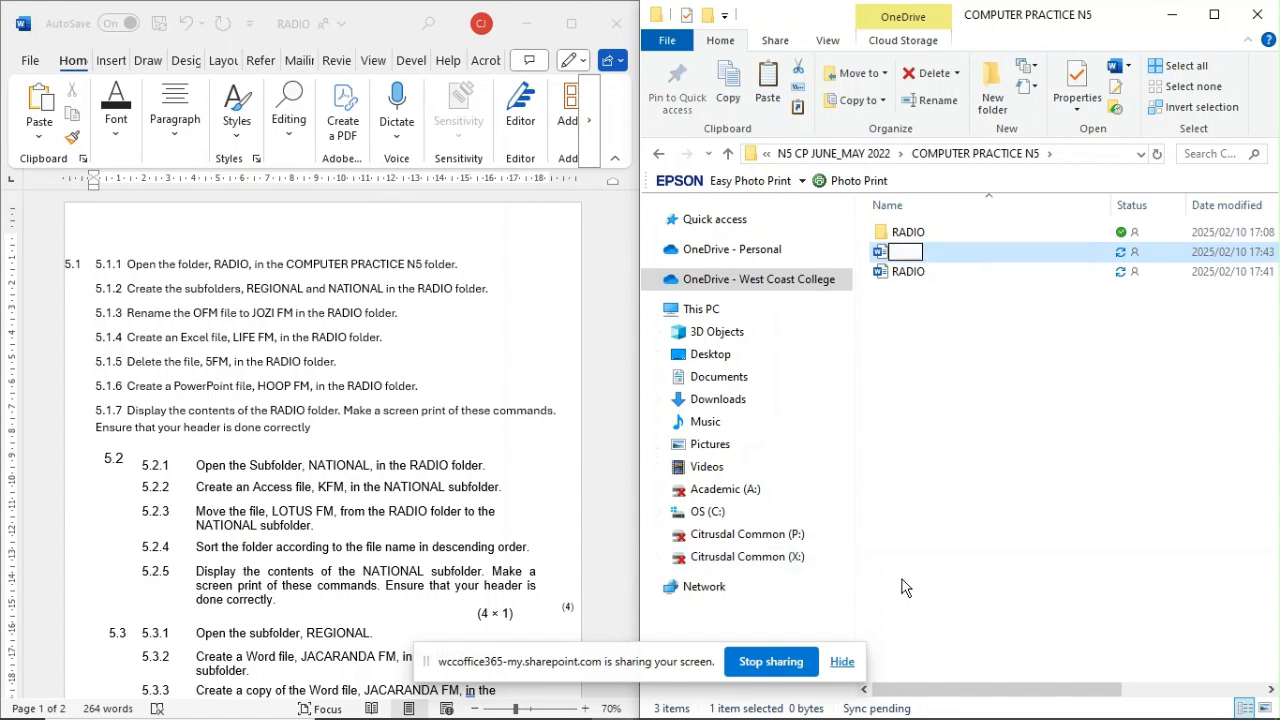
{"action": "type", "text": "5.1"}
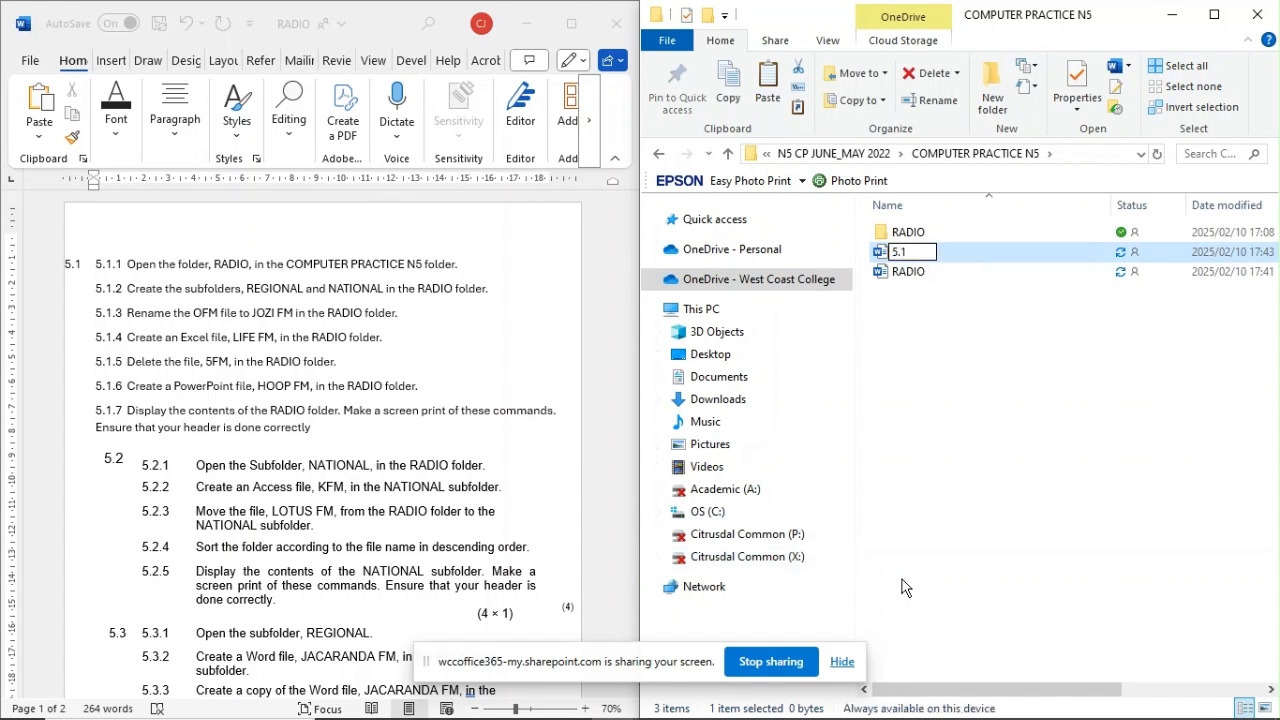
{"action": "key", "text": "Return"}
{"action": "left_click", "coordinate": [921, 314]}
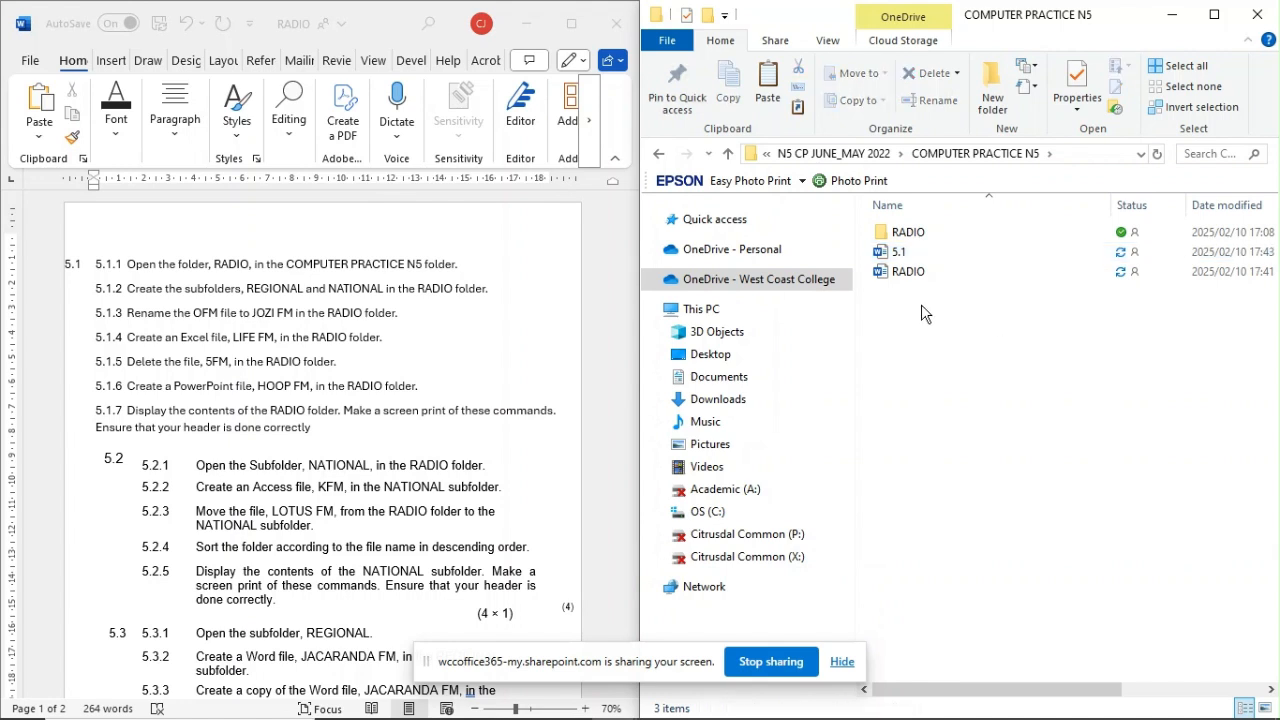
Step: Create a second Word document named 5.2 in the COMPUTER PRACTICE N5 folder
{"action": "right_click", "coordinate": [921, 306]}
{"action": "mouse_move", "coordinate": [966, 662]}
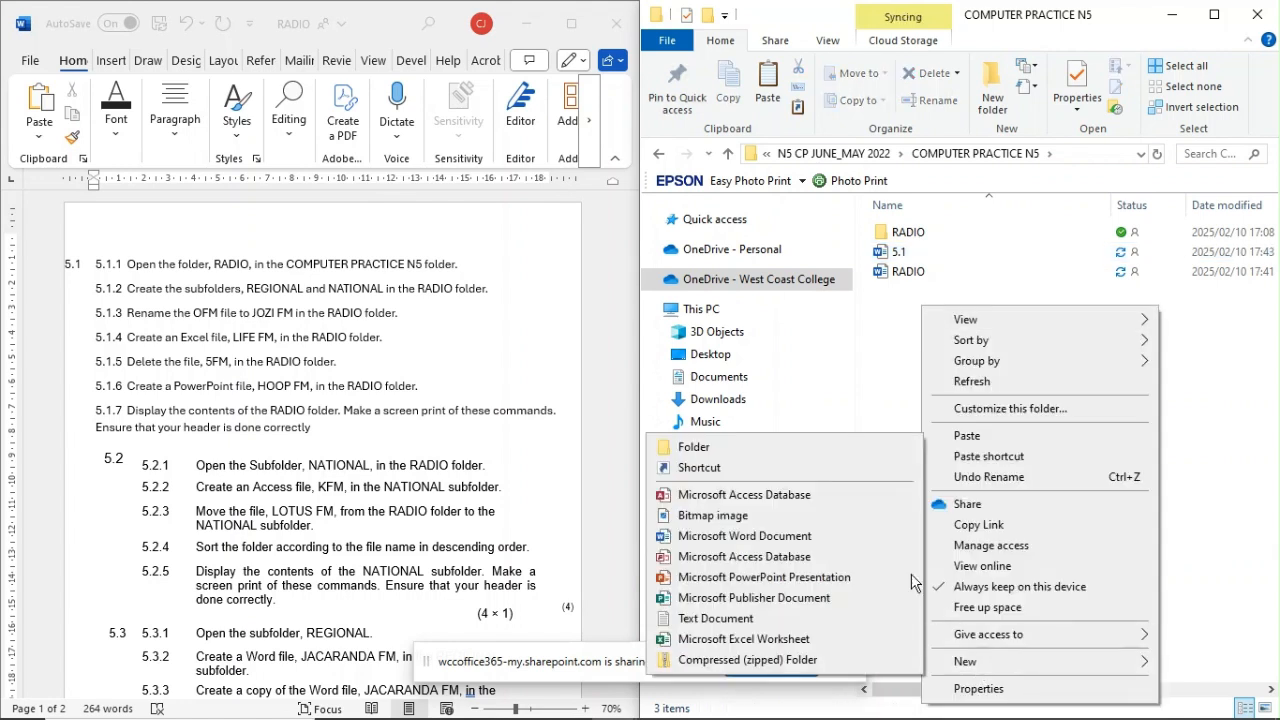
{"action": "left_click", "coordinate": [740, 536]}
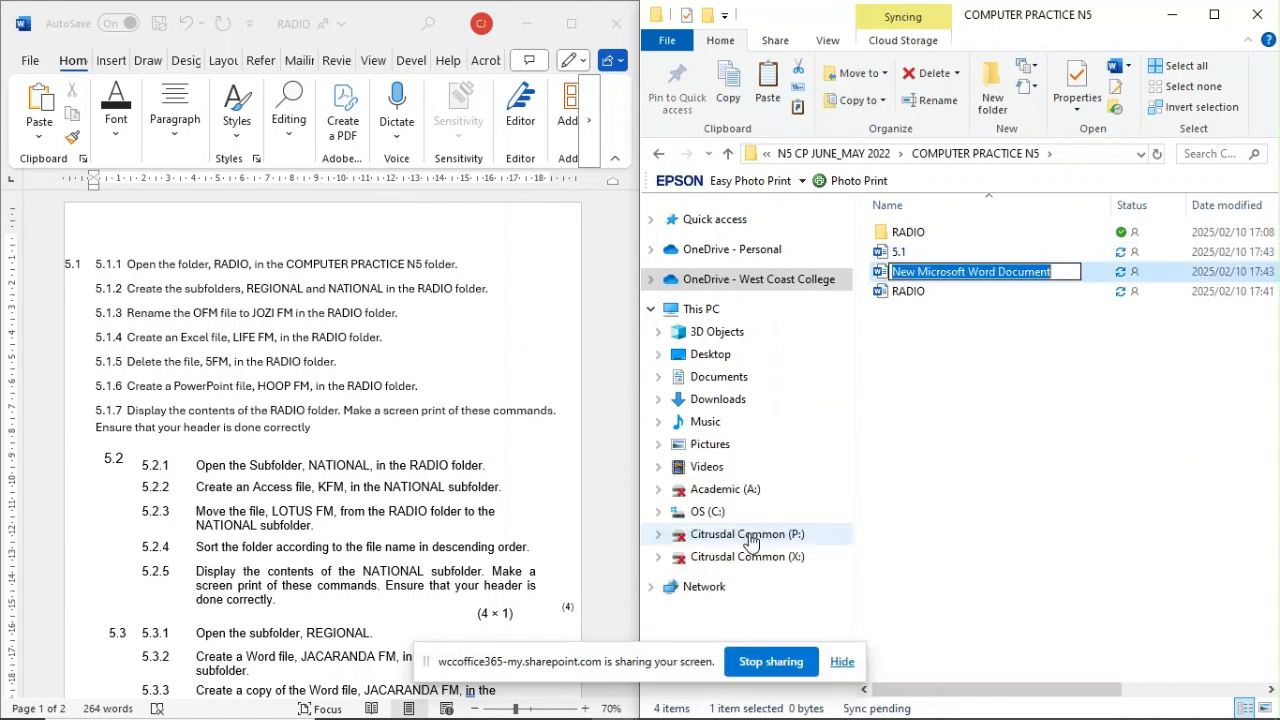
{"action": "type", "text": "5.2"}
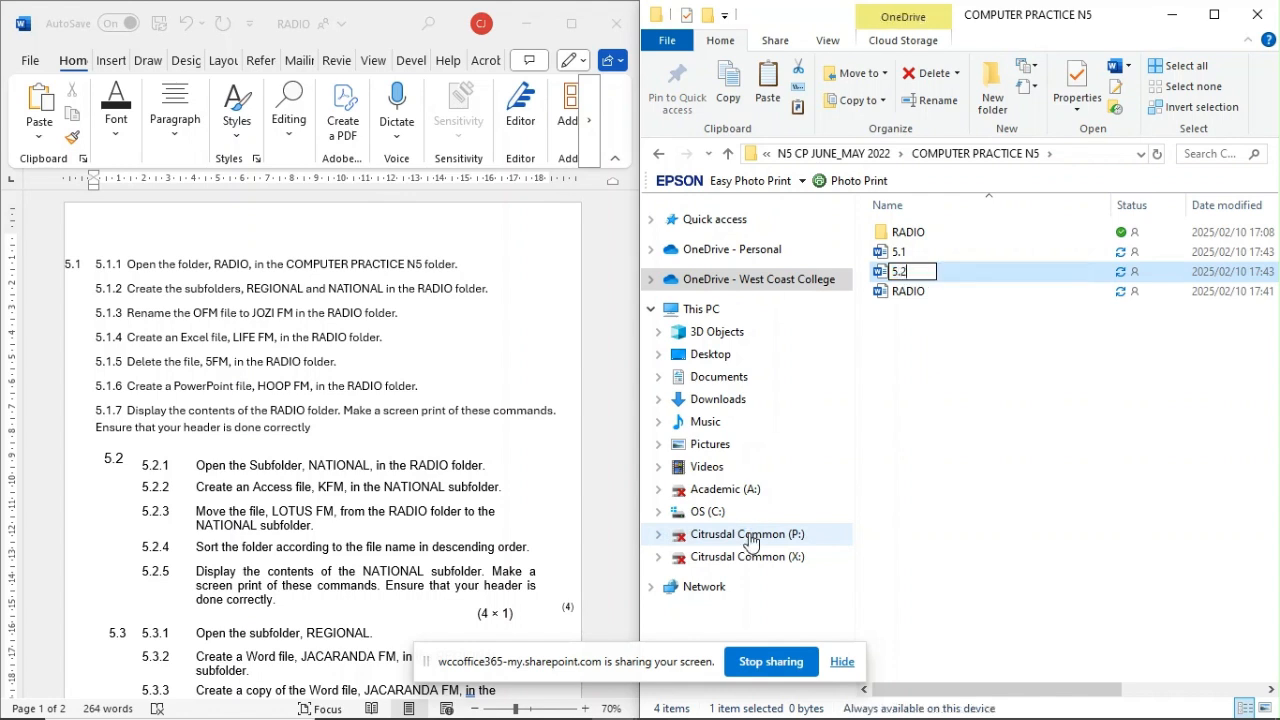
{"action": "key", "text": "Return"}
{"action": "left_click", "coordinate": [914, 360]}
Step: Create a third Word document named 5.3 in the COMPUTER PRACTICE N5 folder
{"action": "right_click", "coordinate": [914, 360]}
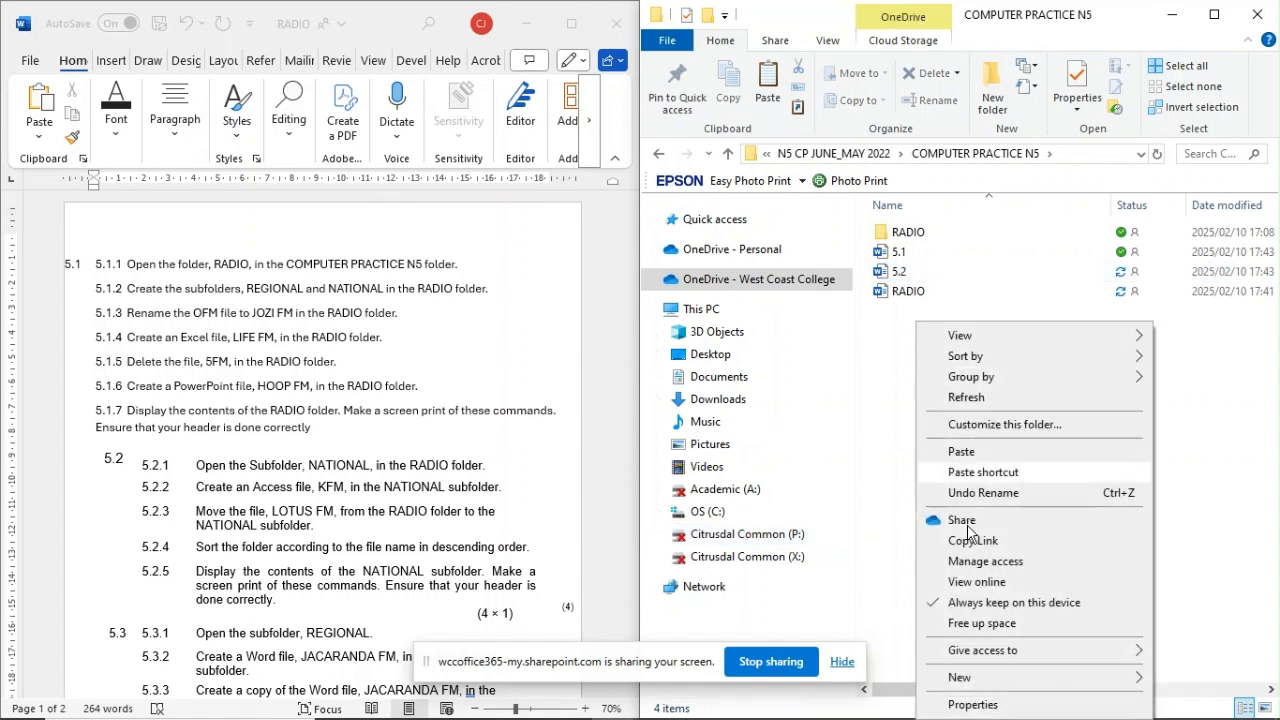
{"action": "mouse_move", "coordinate": [965, 677]}
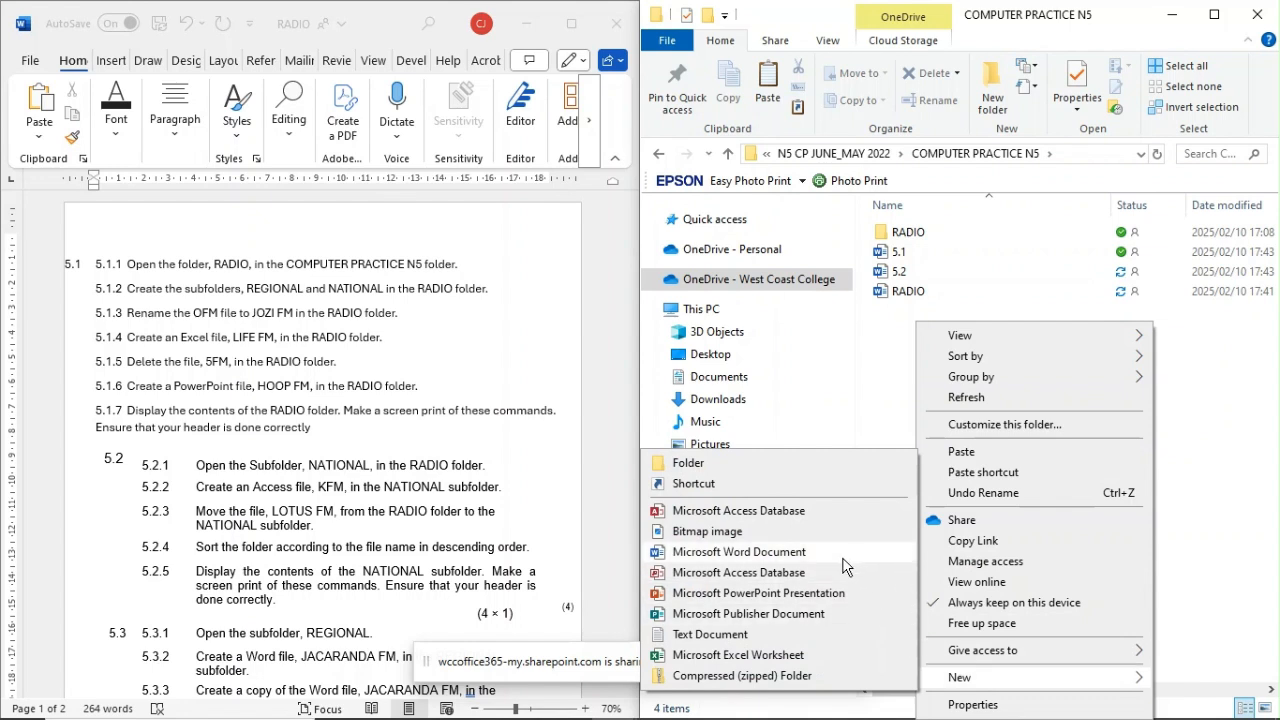
{"action": "left_click", "coordinate": [808, 554]}
{"action": "type", "text": "5.3"}
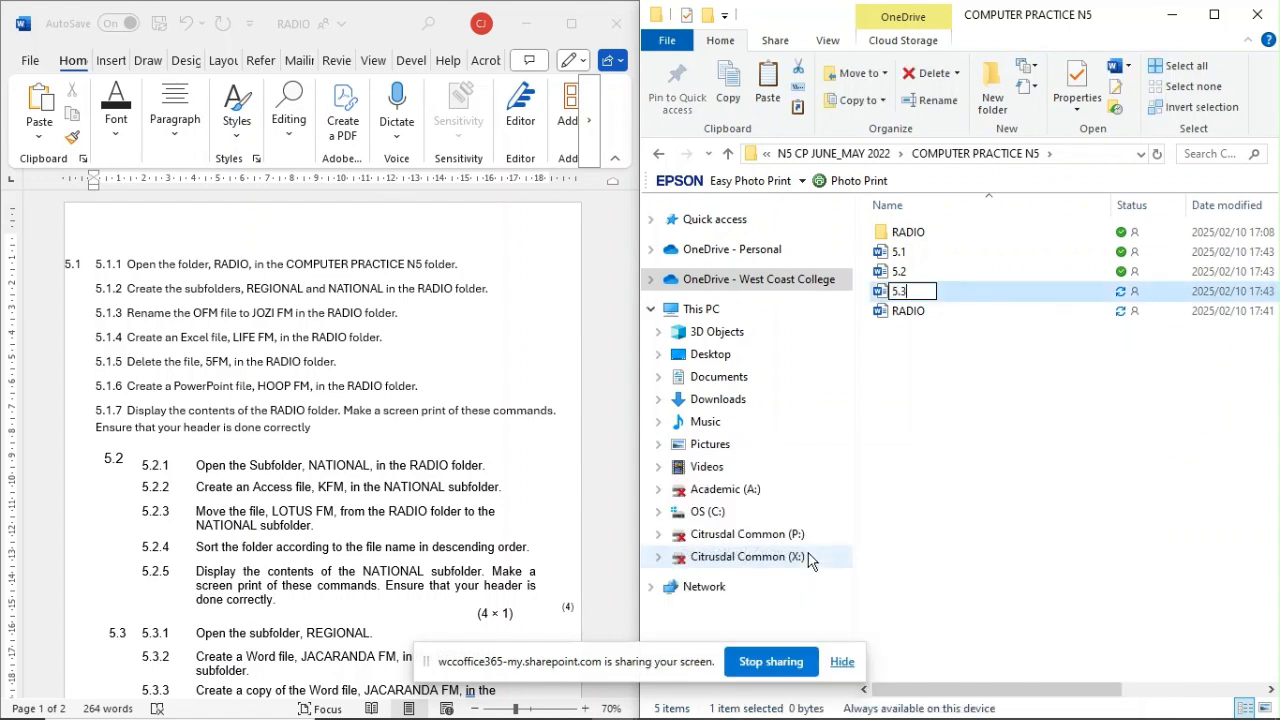
{"action": "key", "text": "Return"}
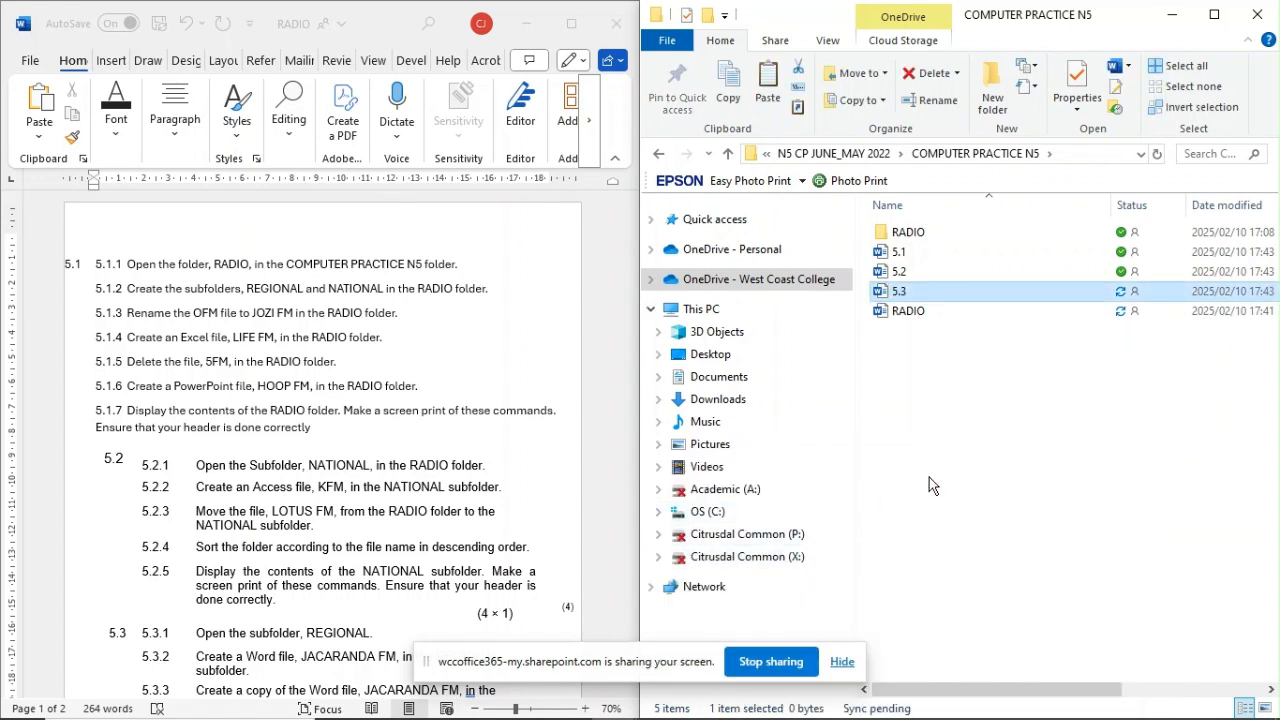
{"action": "left_click", "coordinate": [929, 477]}
Step: Open the 5.1 document in Word and minimize its window to return to the folder
{"action": "double_click", "coordinate": [934, 251]}
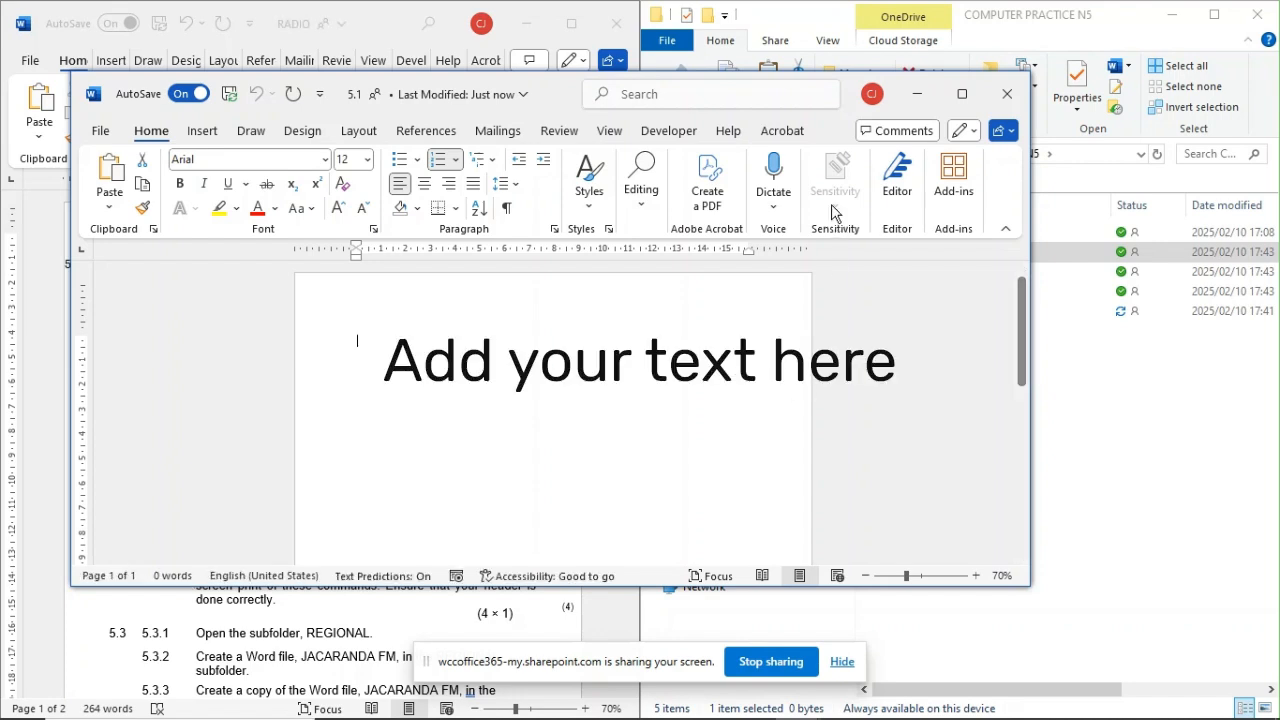
{"action": "left_click", "coordinate": [917, 94]}
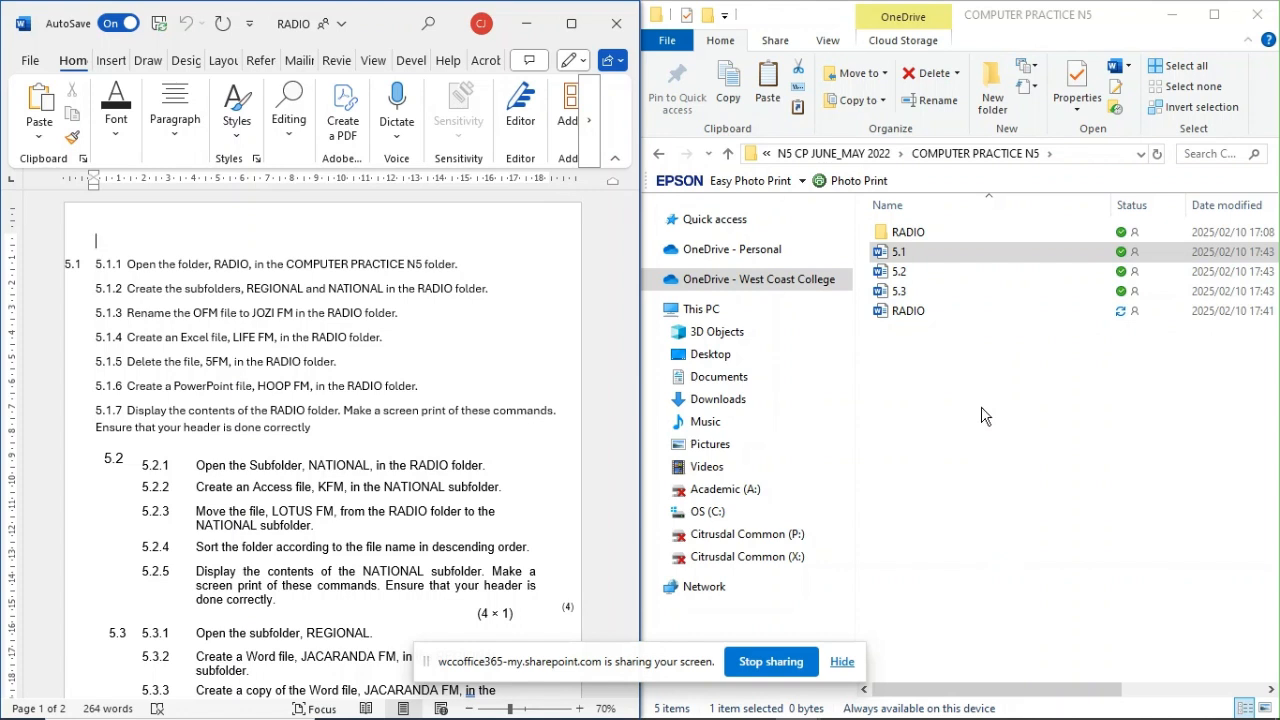
{"action": "left_click", "coordinate": [959, 258]}
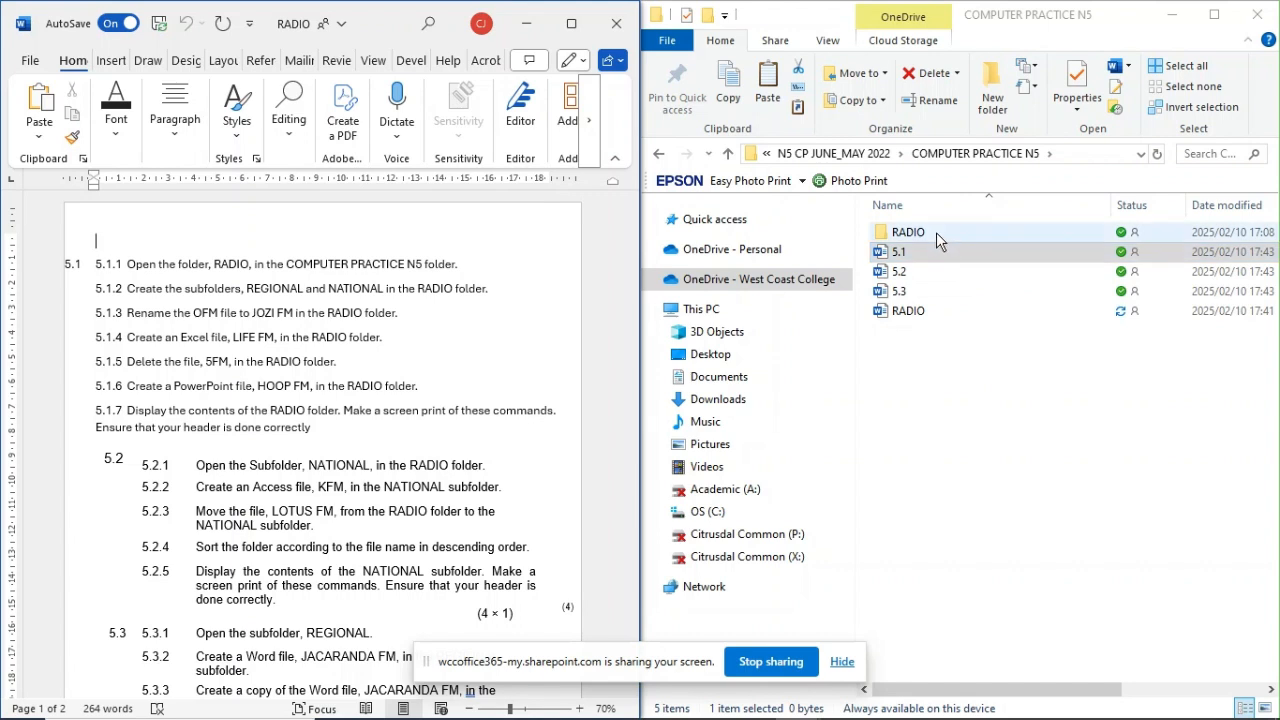
Step: Open the RADIO folder and create a subfolder named REGIONAL in it
{"action": "double_click", "coordinate": [936, 232]}
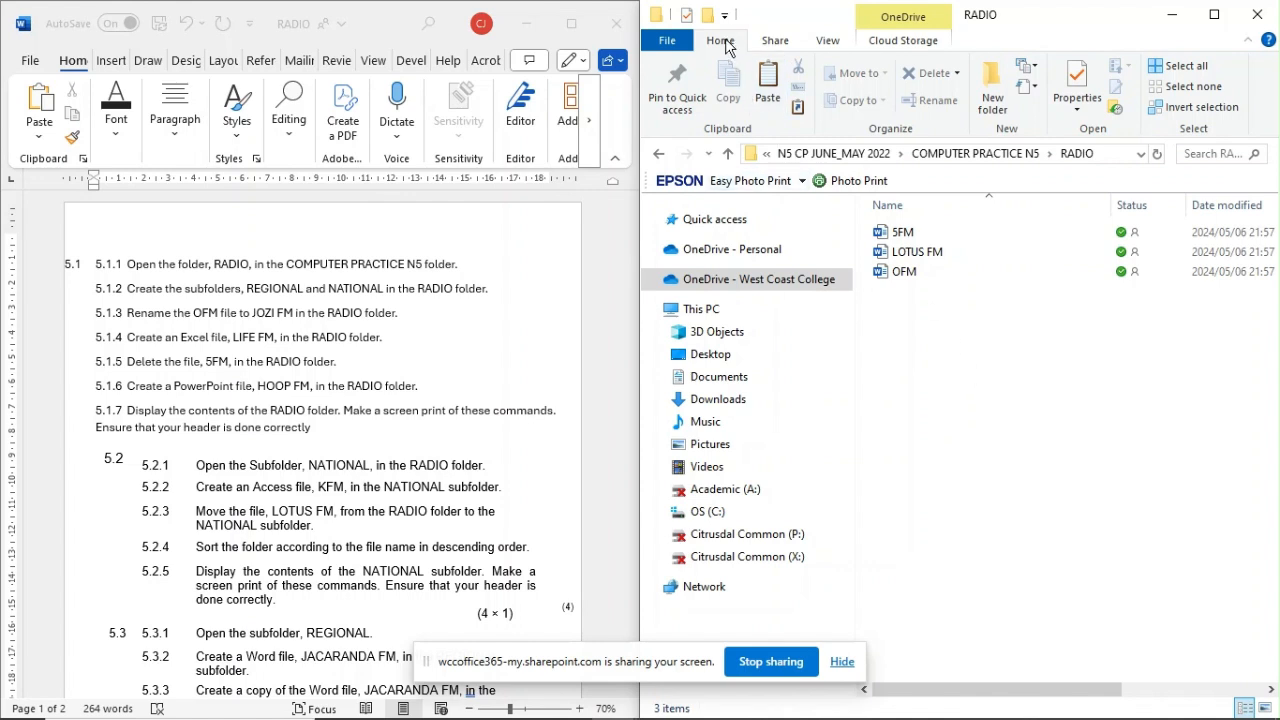
{"action": "left_click", "coordinate": [995, 98]}
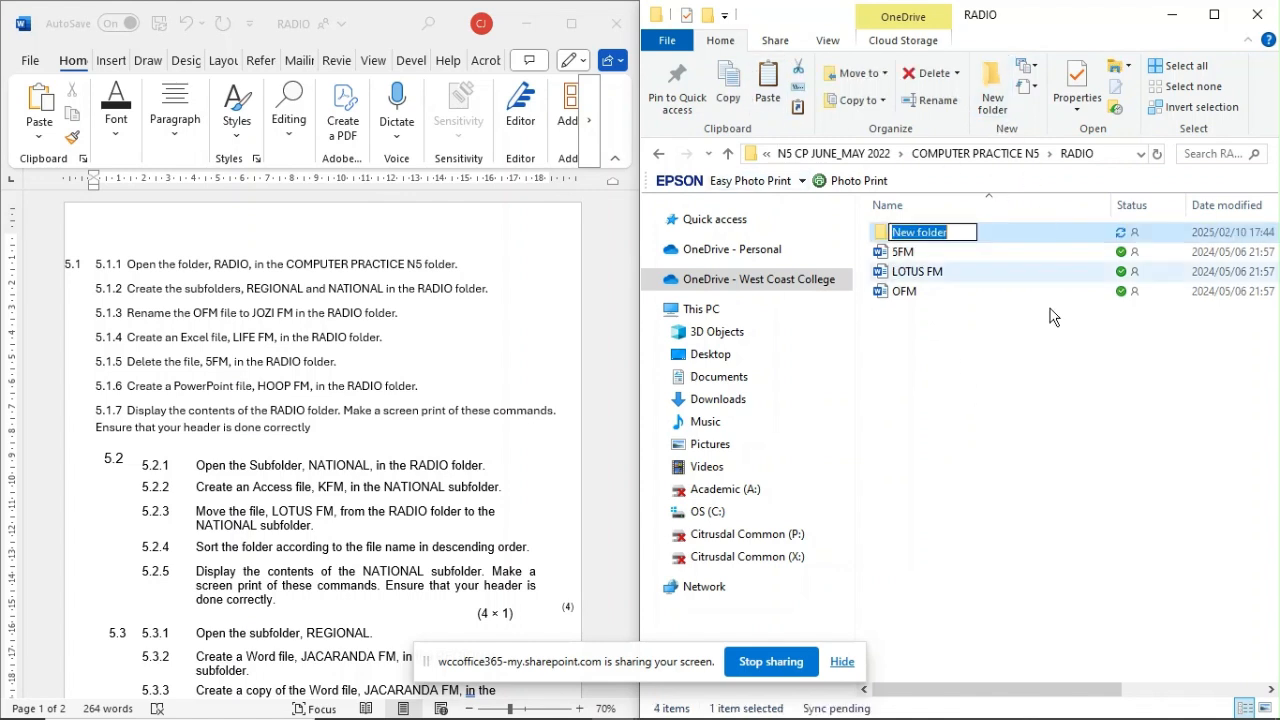
{"action": "key", "text": "BackSpace"}
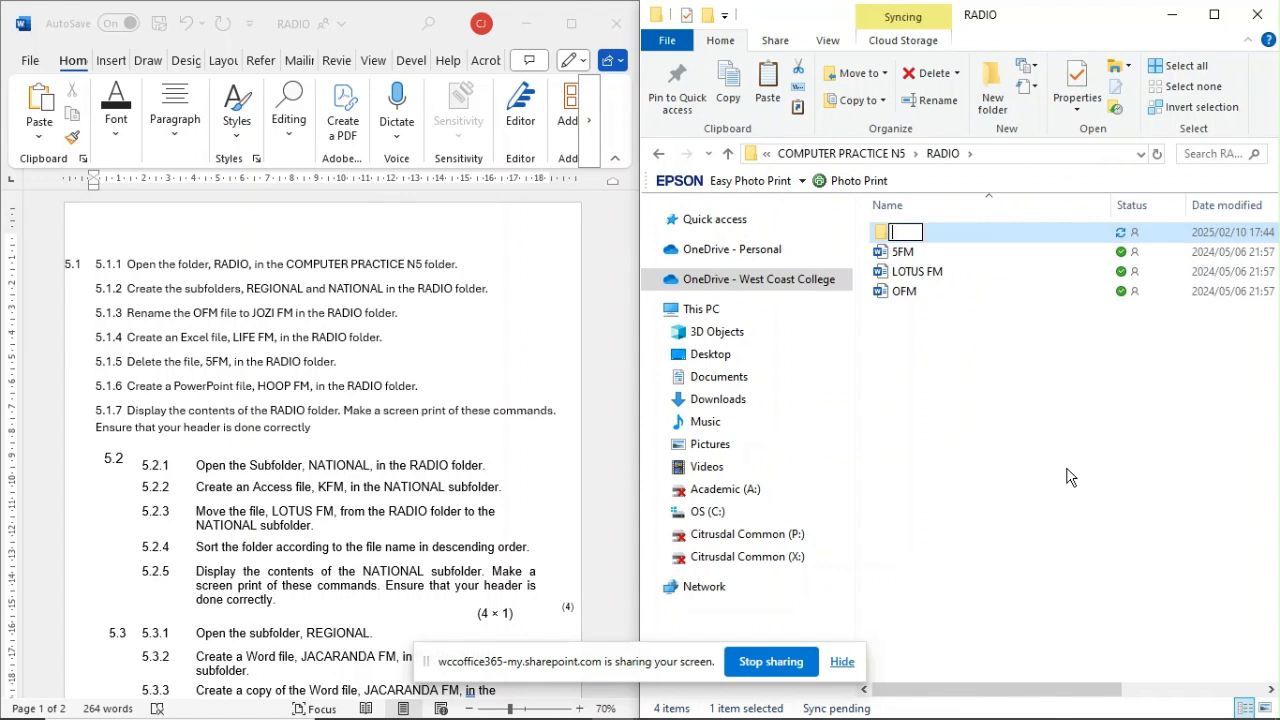
{"action": "type", "text": "reg"}
{"action": "key", "text": "BackSpace"}
{"action": "key", "text": "BackSpace"}
{"action": "key", "text": "BackSpace"}
{"action": "type", "text": "RE"}
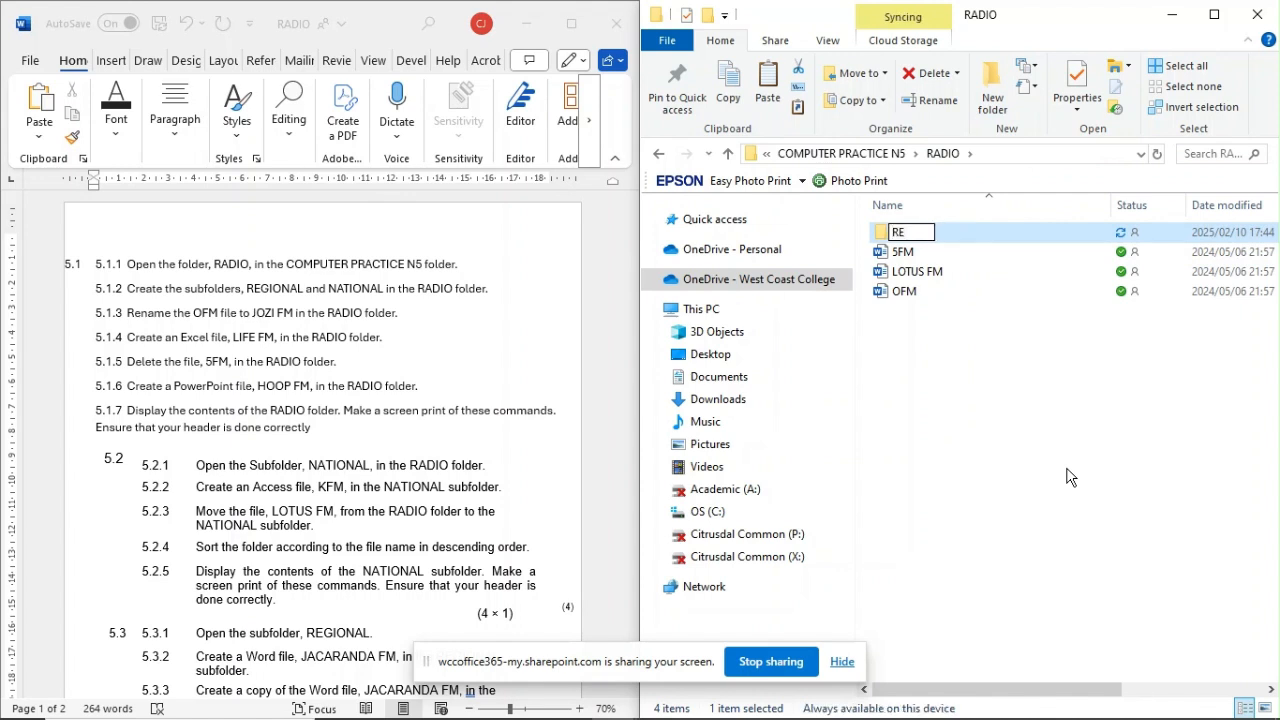
{"action": "type", "text": "GIONAL"}
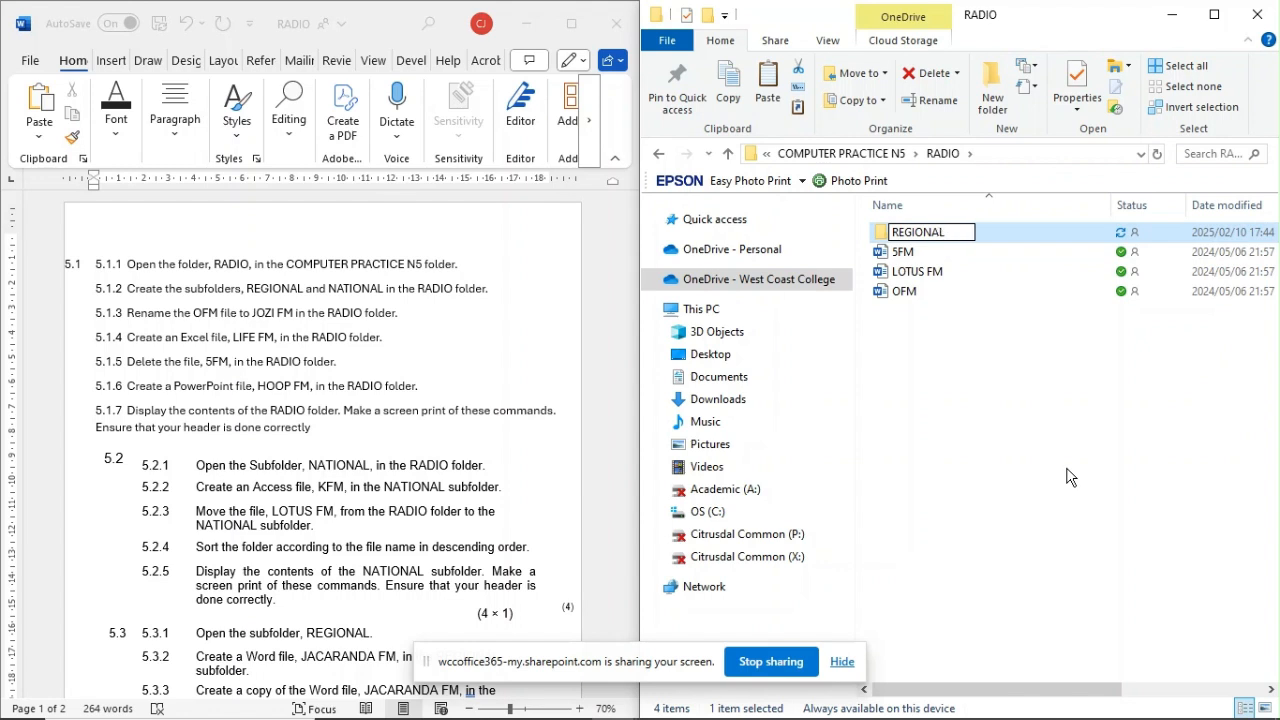
{"action": "key", "text": "Return"}
Step: Create a second subfolder named NATIONAL in the RADIO folder and refresh the file list
{"action": "right_click", "coordinate": [960, 329]}
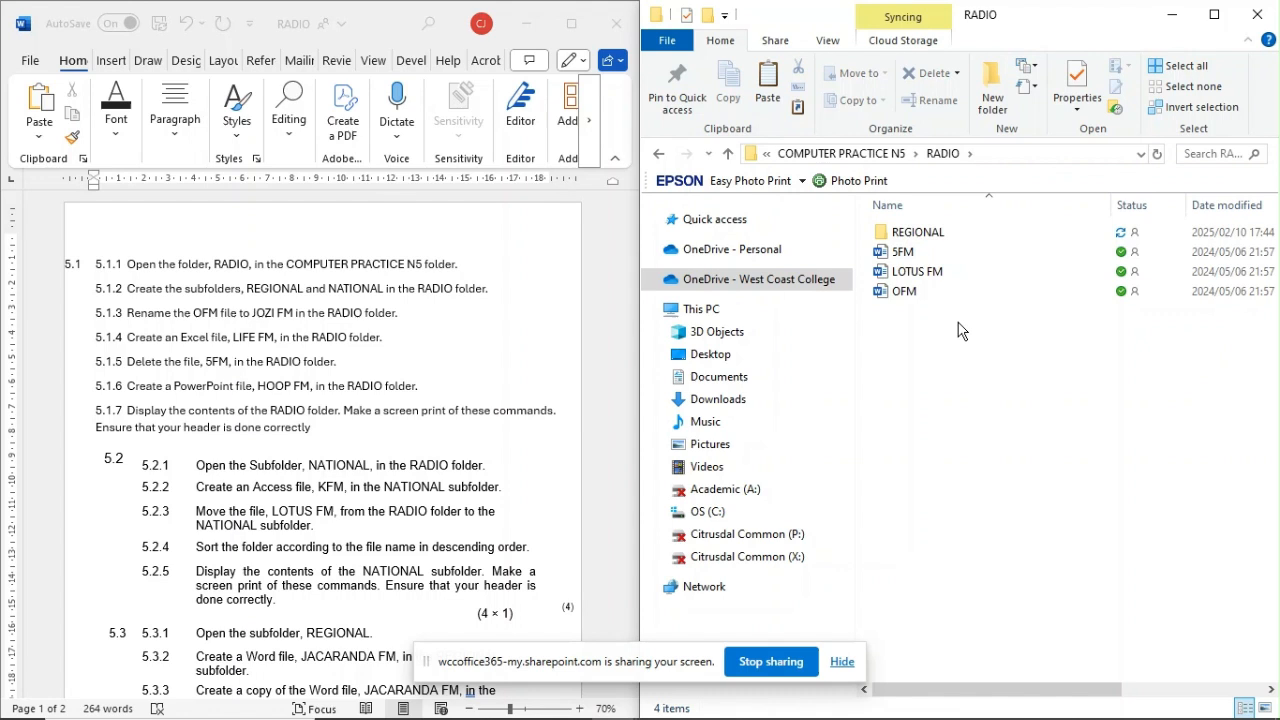
{"action": "left_click", "coordinate": [926, 338]}
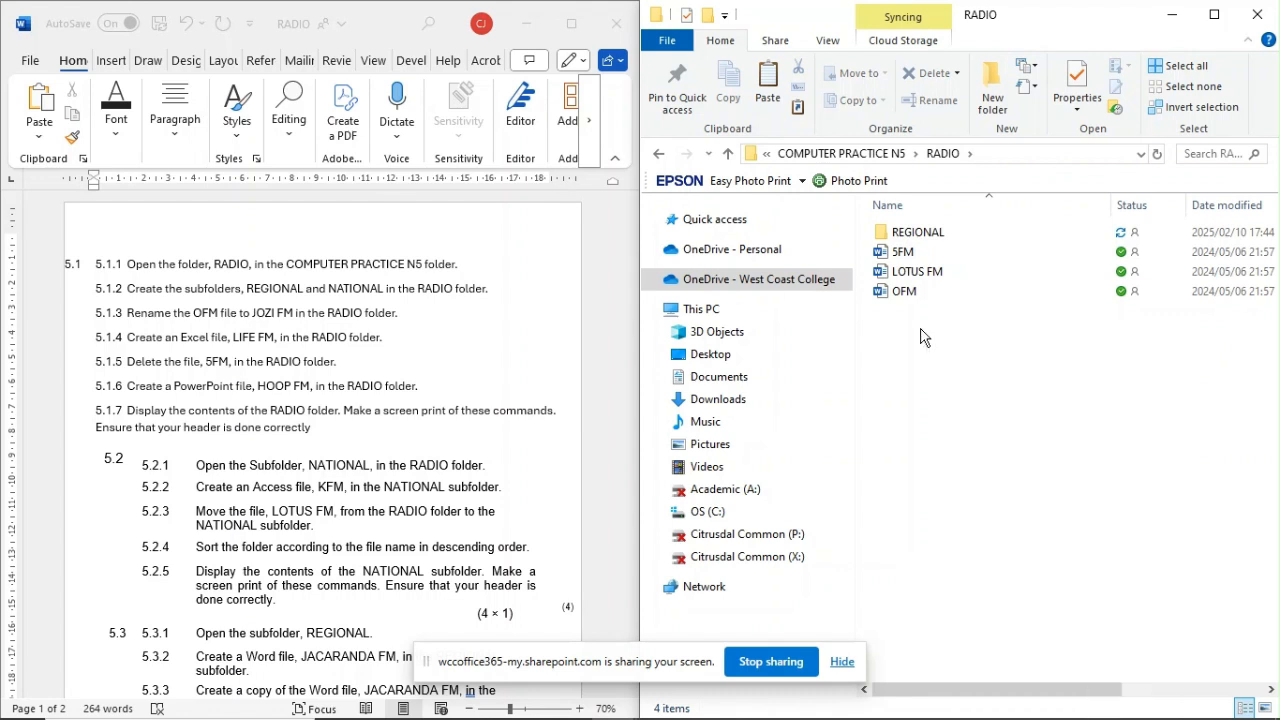
{"action": "left_click", "coordinate": [993, 100]}
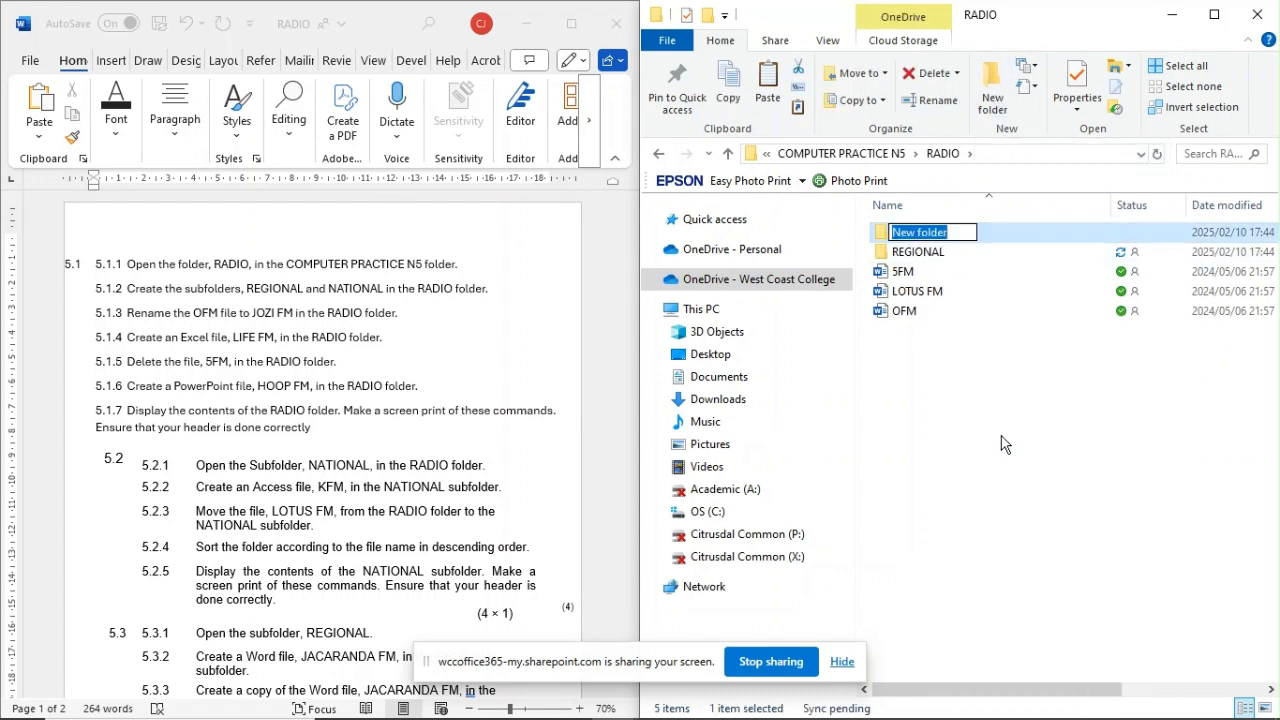
{"action": "type", "text": "NA"}
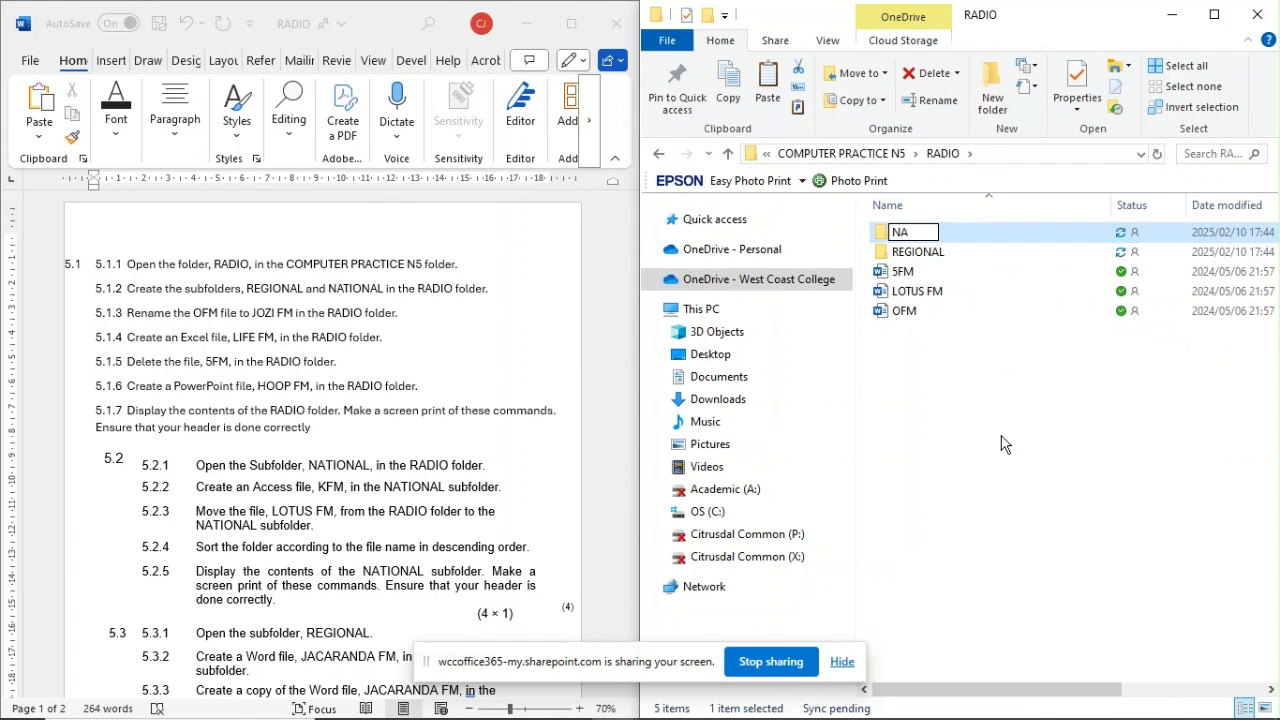
{"action": "type", "text": "TIONAL"}
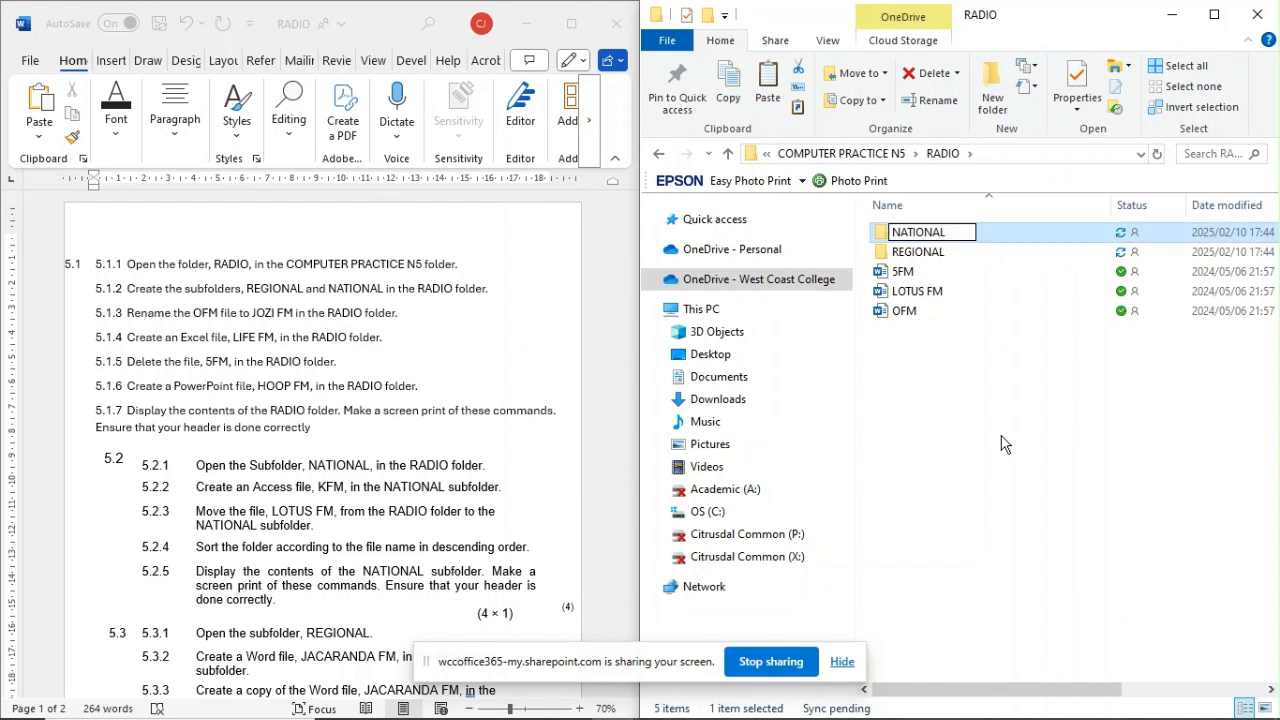
{"action": "left_click", "coordinate": [968, 390]}
{"action": "right_click", "coordinate": [966, 387]}
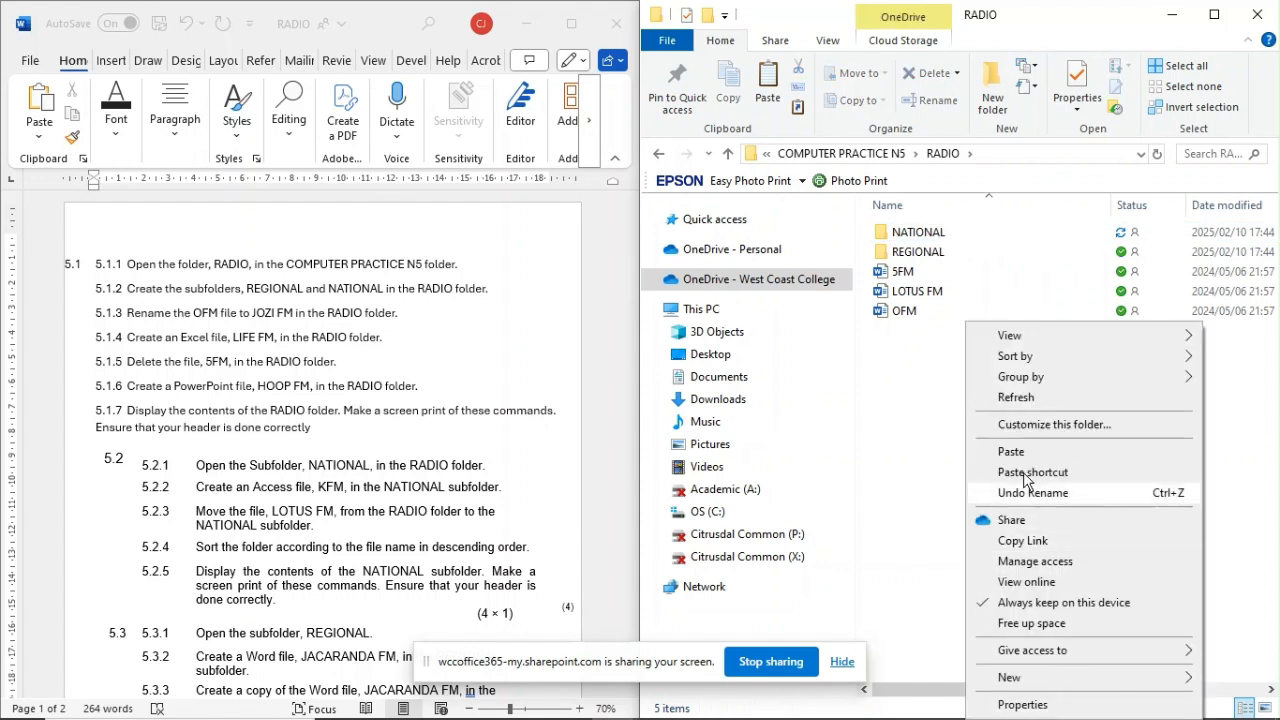
{"action": "left_click", "coordinate": [1012, 397]}
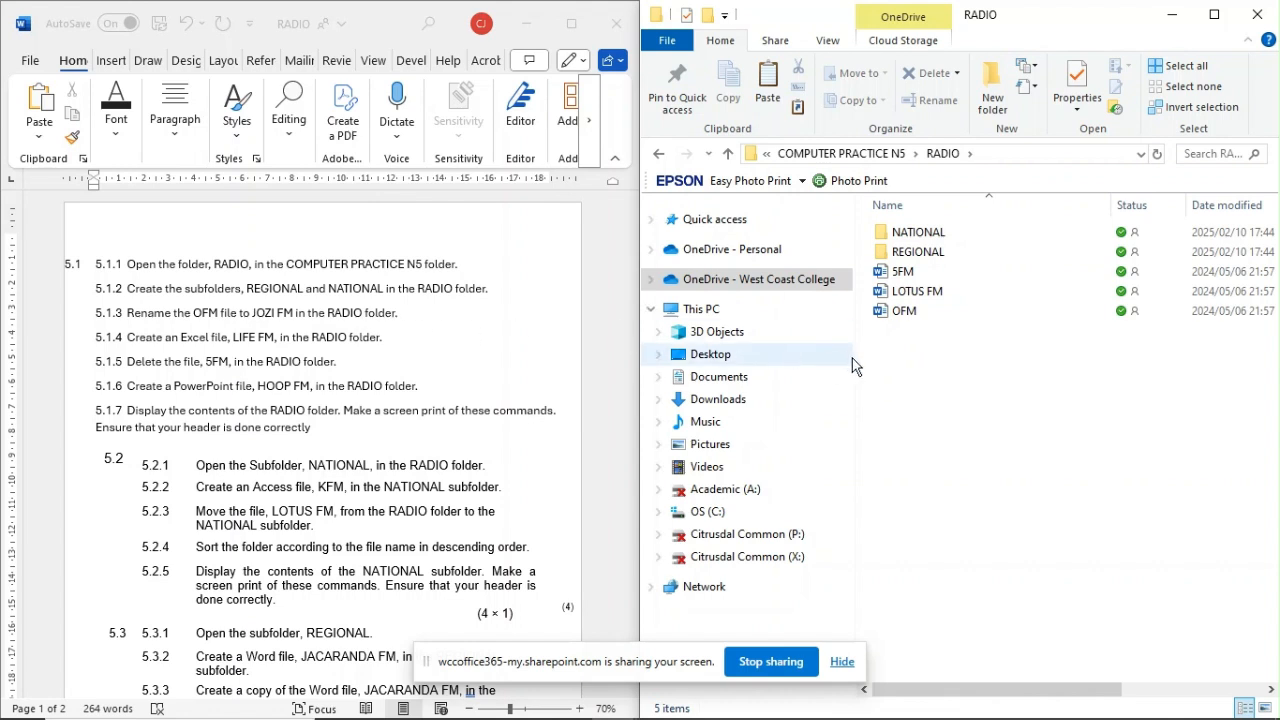
Step: Rename the OFM file in the RADIO folder as JOZI FM
{"action": "left_click", "coordinate": [904, 312]}
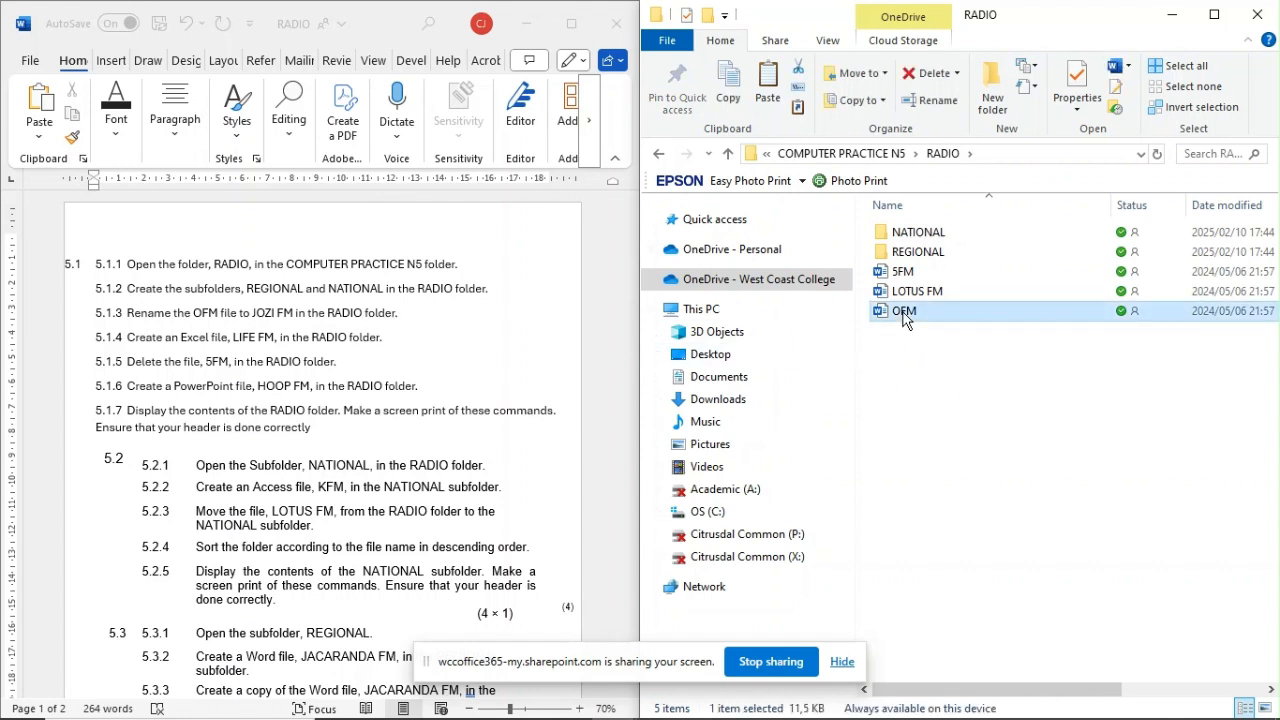
{"action": "right_click", "coordinate": [904, 318]}
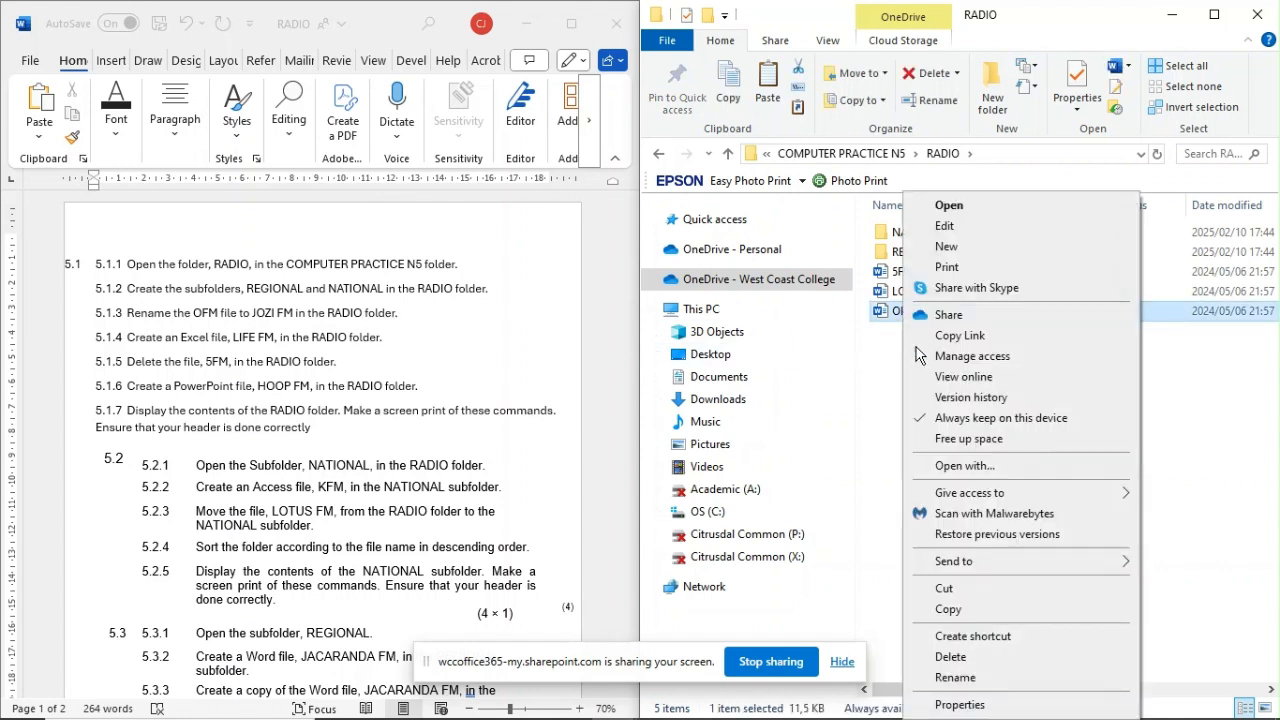
{"action": "left_click", "coordinate": [955, 678]}
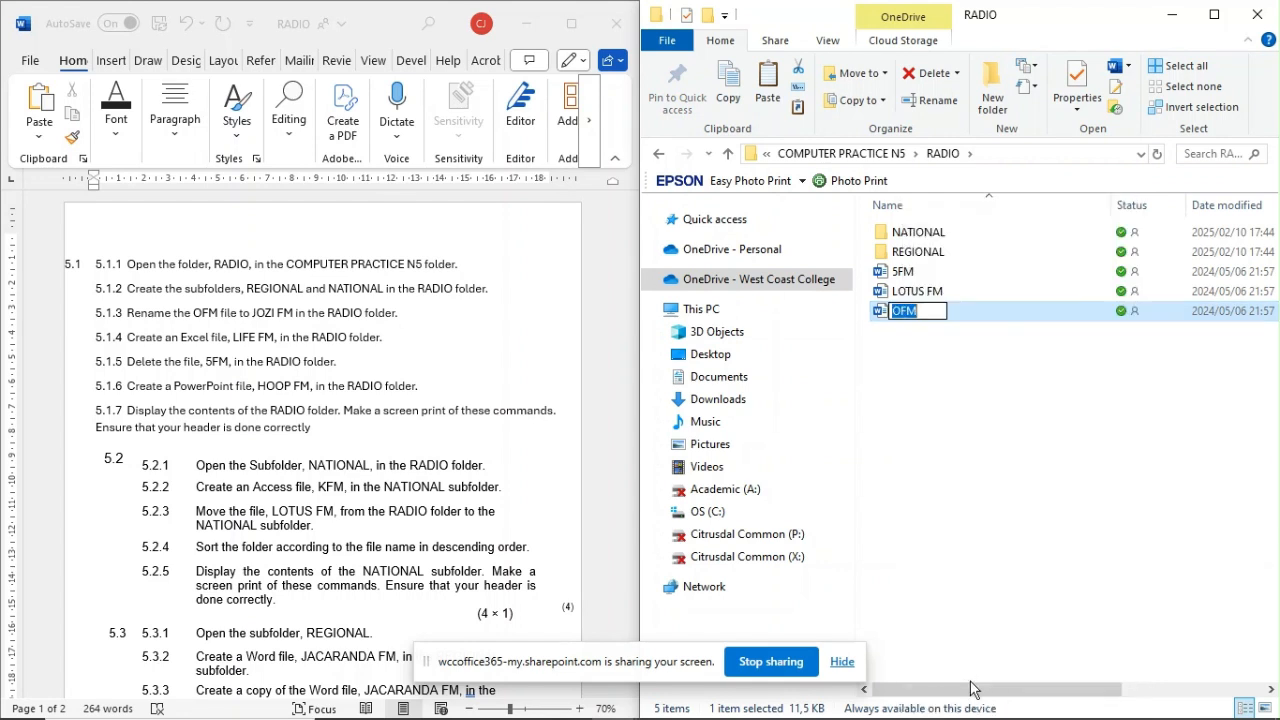
{"action": "type", "text": "JOZI FM"}
{"action": "key", "text": "Return"}
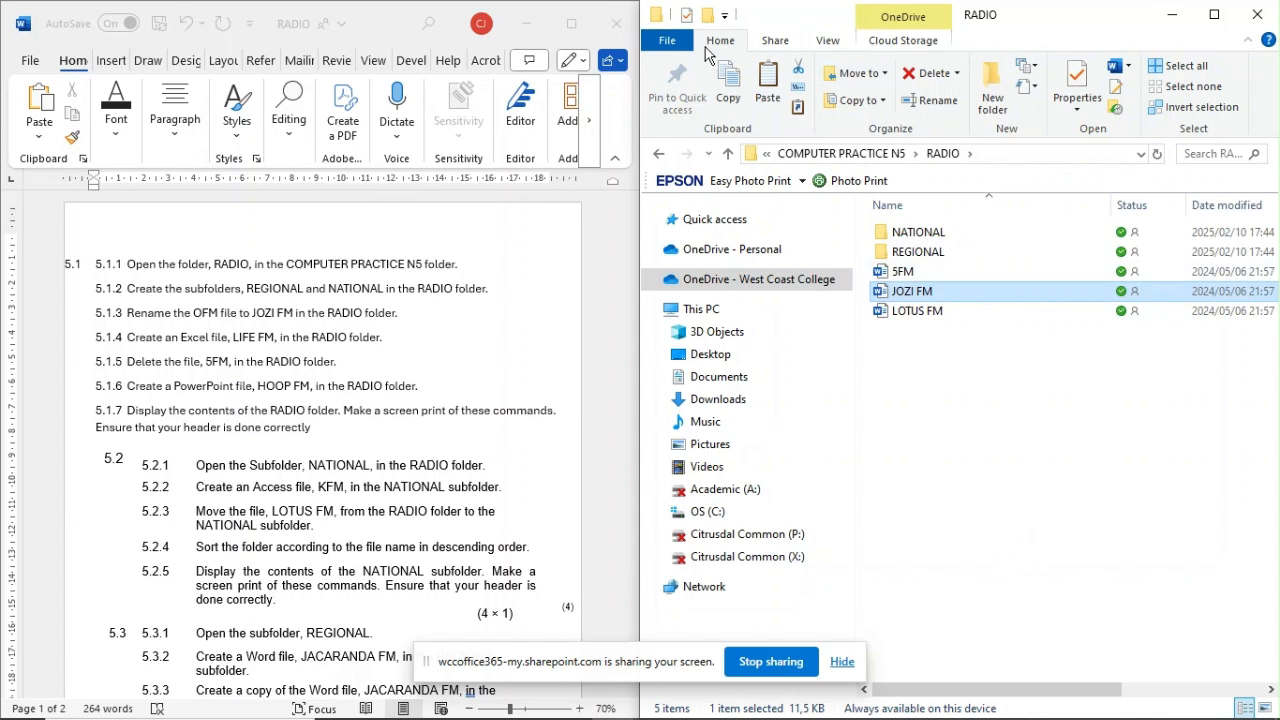
Step: Create a Microsoft Excel worksheet named LIFE FM in the RADIO folder
{"action": "left_click", "coordinate": [1036, 72]}
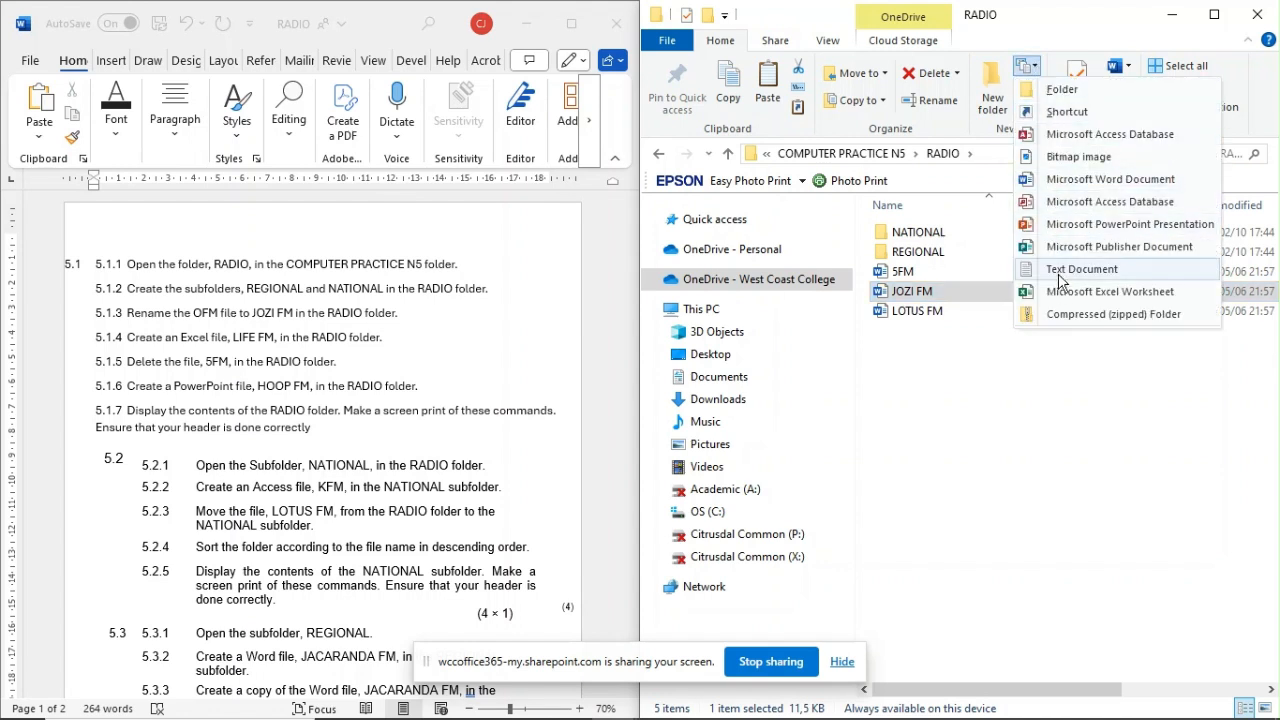
{"action": "left_click", "coordinate": [929, 371]}
{"action": "right_click", "coordinate": [918, 372]}
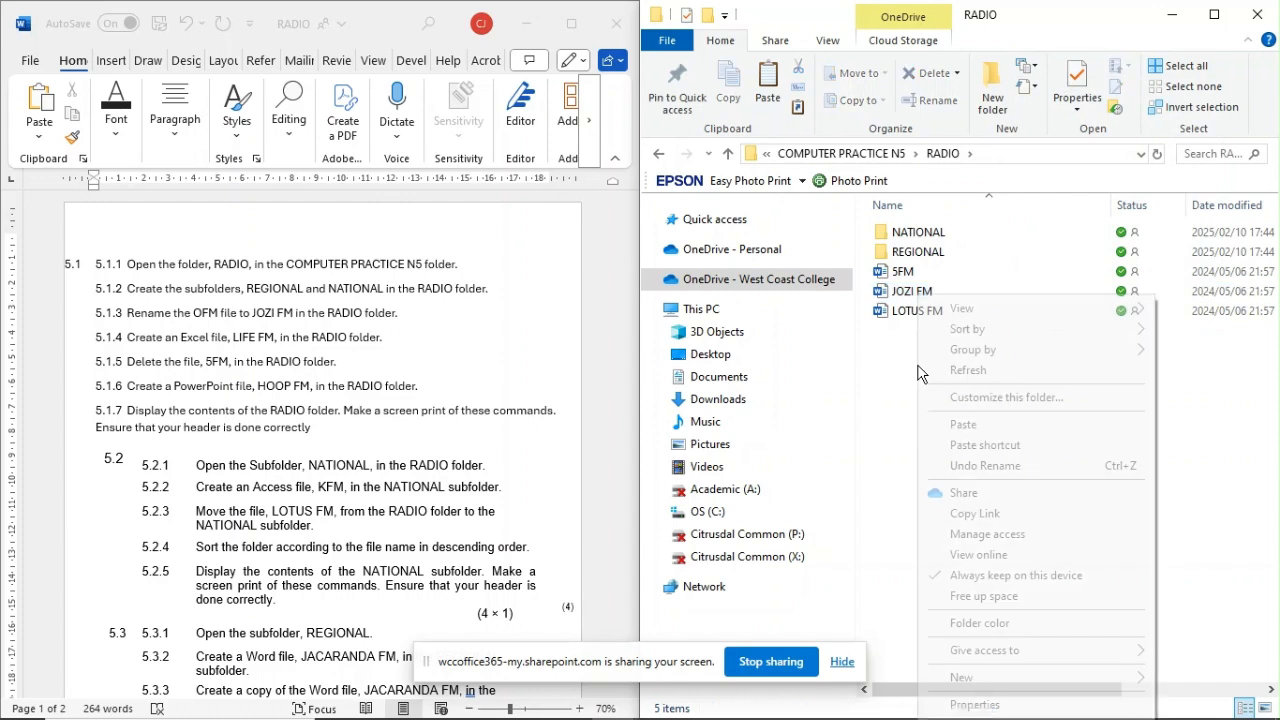
{"action": "mouse_move", "coordinate": [975, 680]}
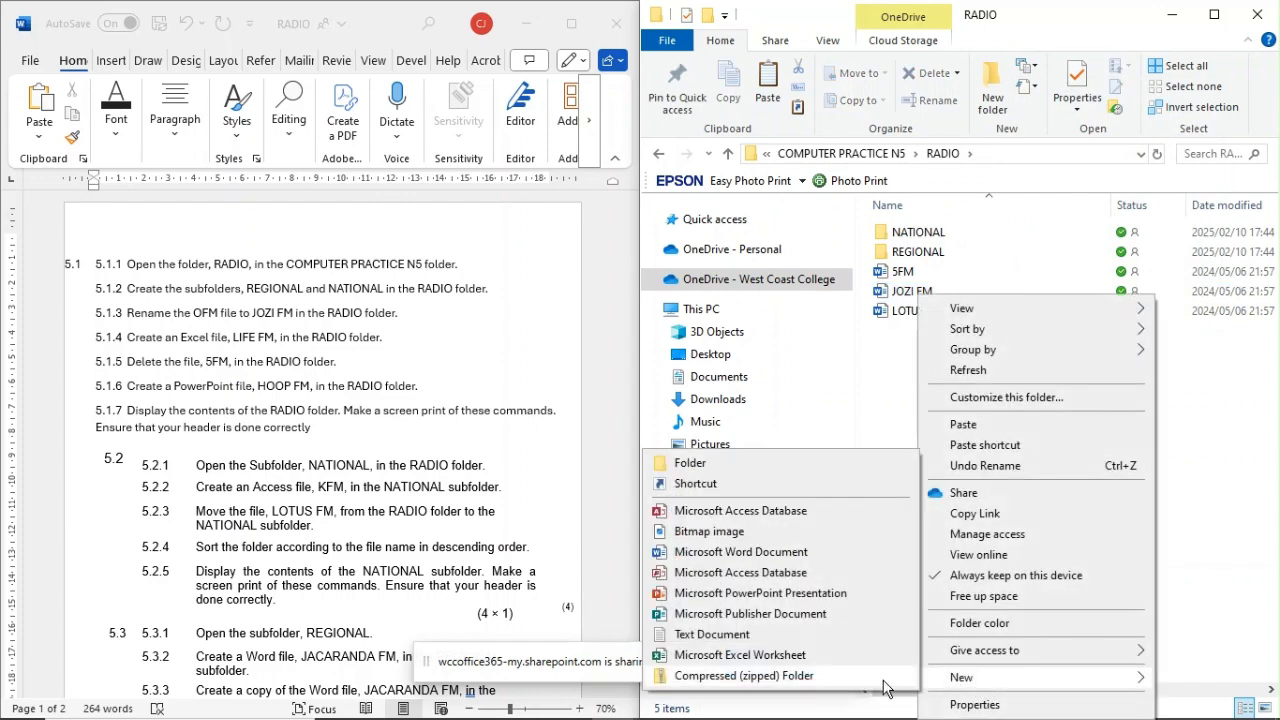
{"action": "left_click", "coordinate": [788, 656]}
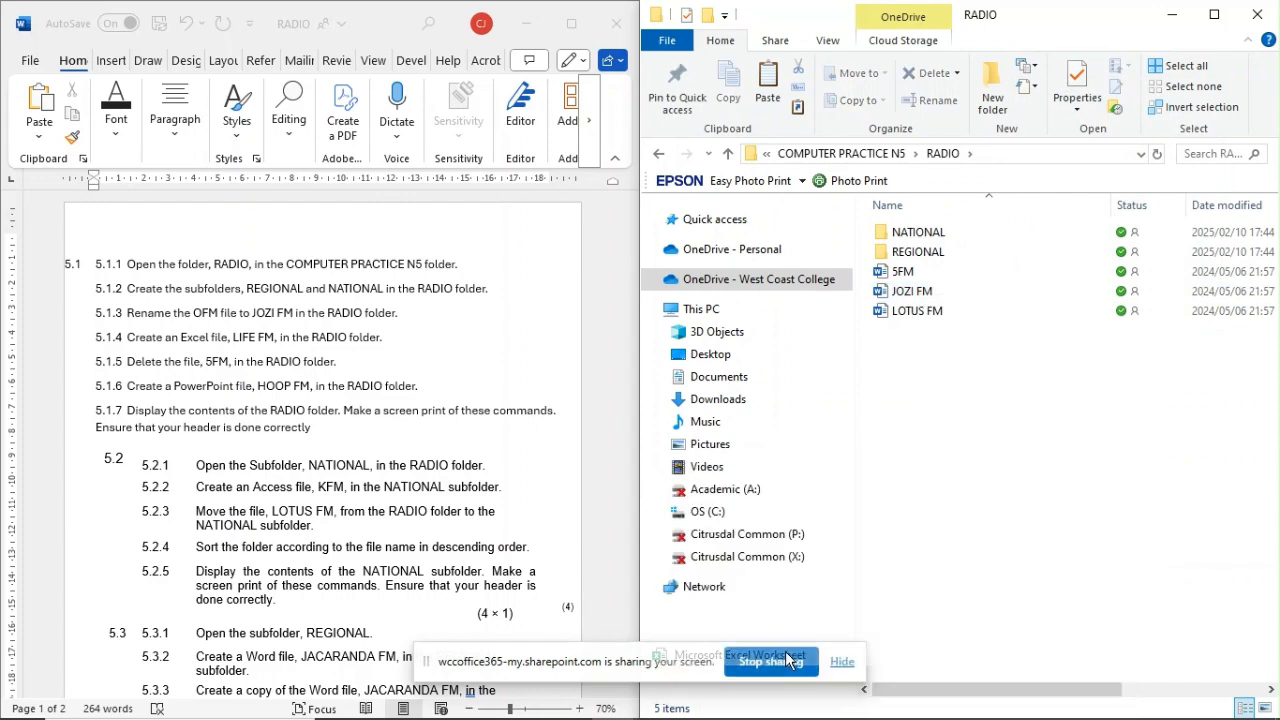
{"action": "key", "text": "BackSpace"}
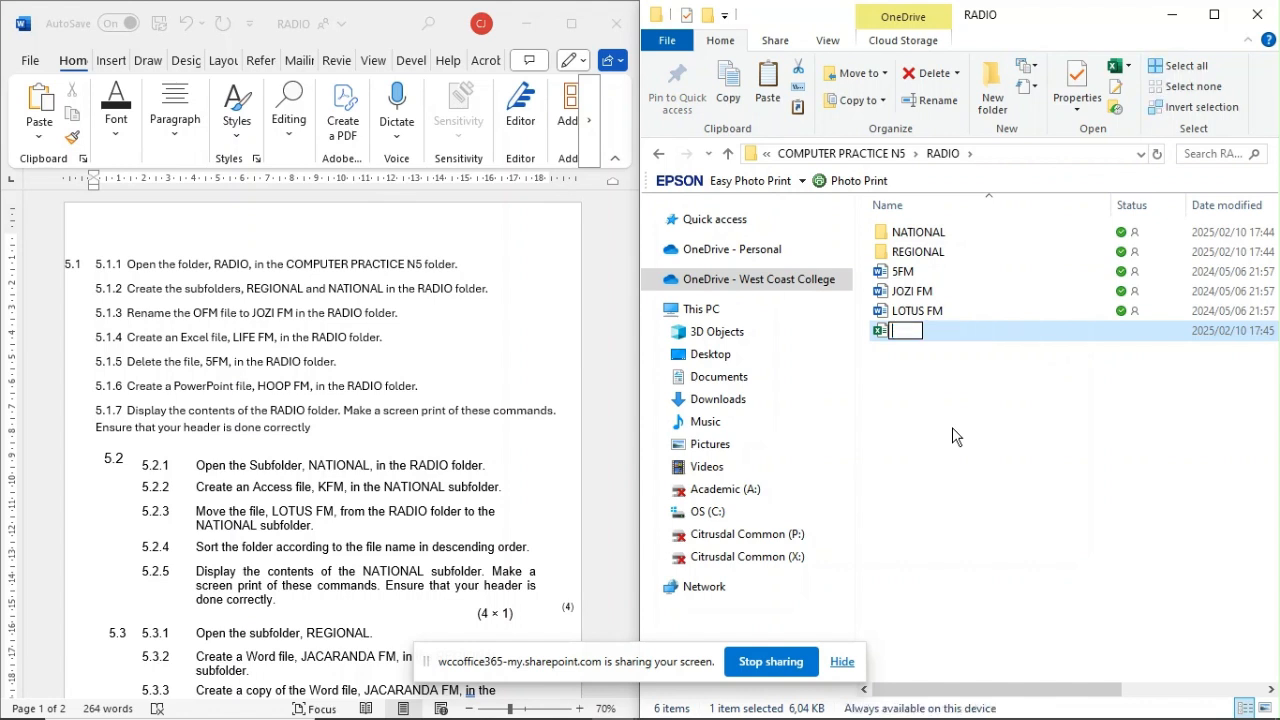
{"action": "type", "text": "LIFE FM"}
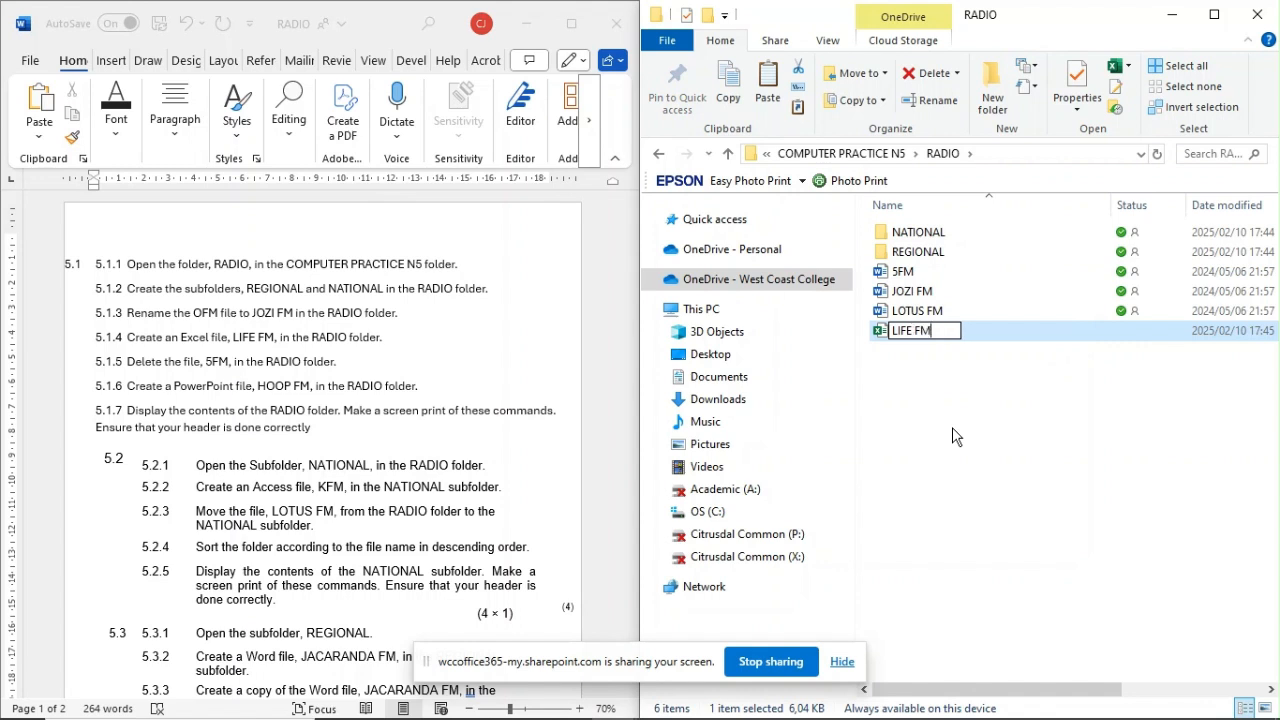
{"action": "key", "text": "Return"}
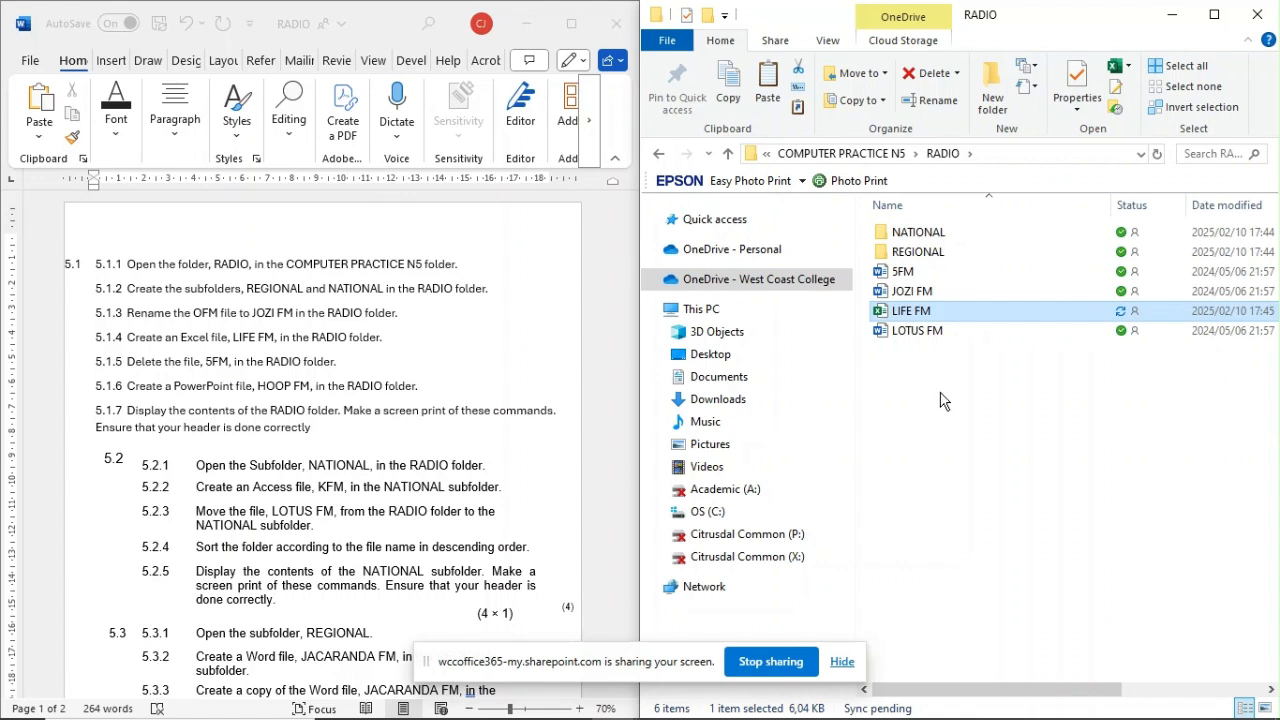
Step: Delete the 5FM file from the RADIO folder, choosing to delete it for everyone
{"action": "left_click", "coordinate": [918, 273]}
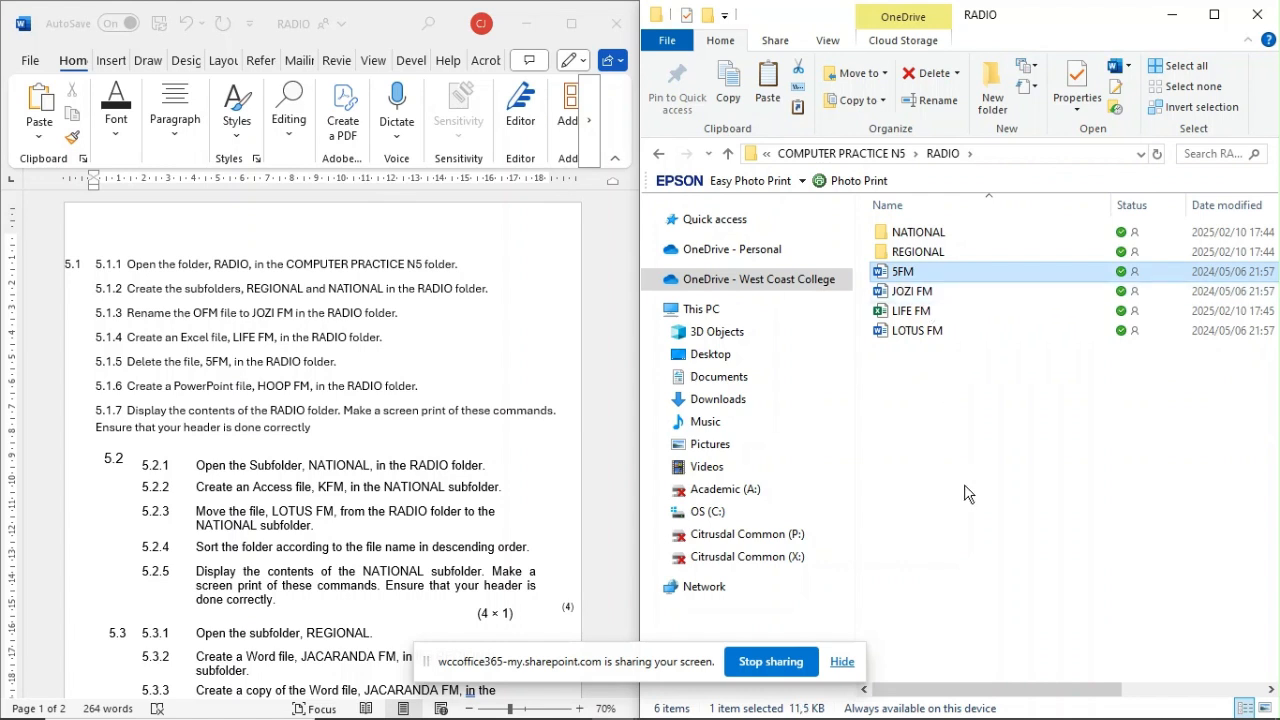
{"action": "key", "text": "Delete"}
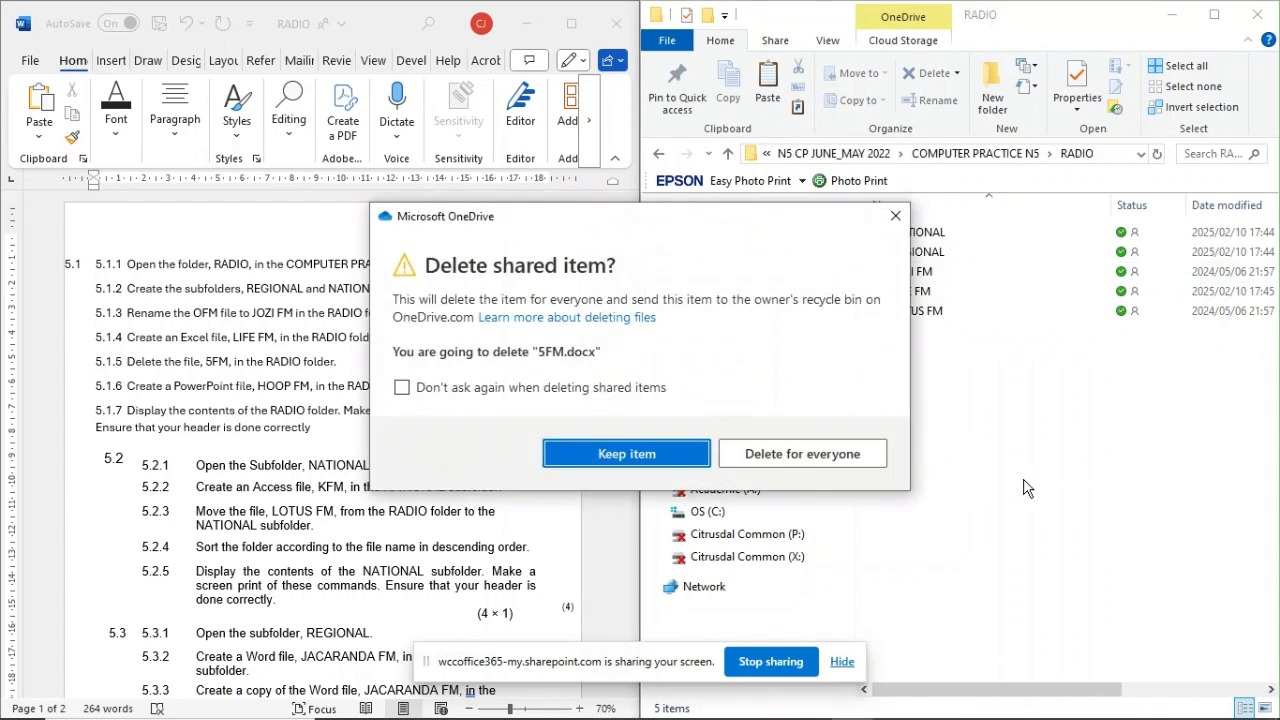
{"action": "left_click", "coordinate": [784, 455]}
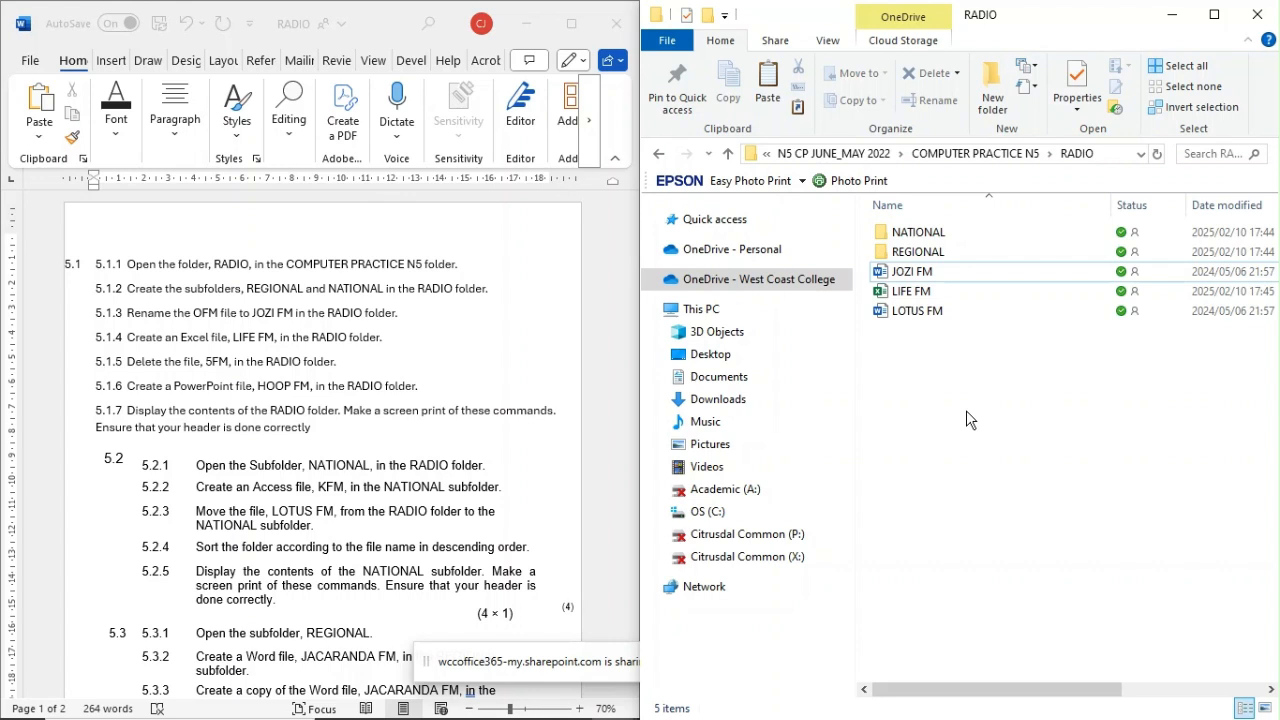
Step: Create a Microsoft PowerPoint presentation named HOOP FM in the RADIO folder
{"action": "right_click", "coordinate": [923, 369]}
{"action": "mouse_move", "coordinate": [992, 678]}
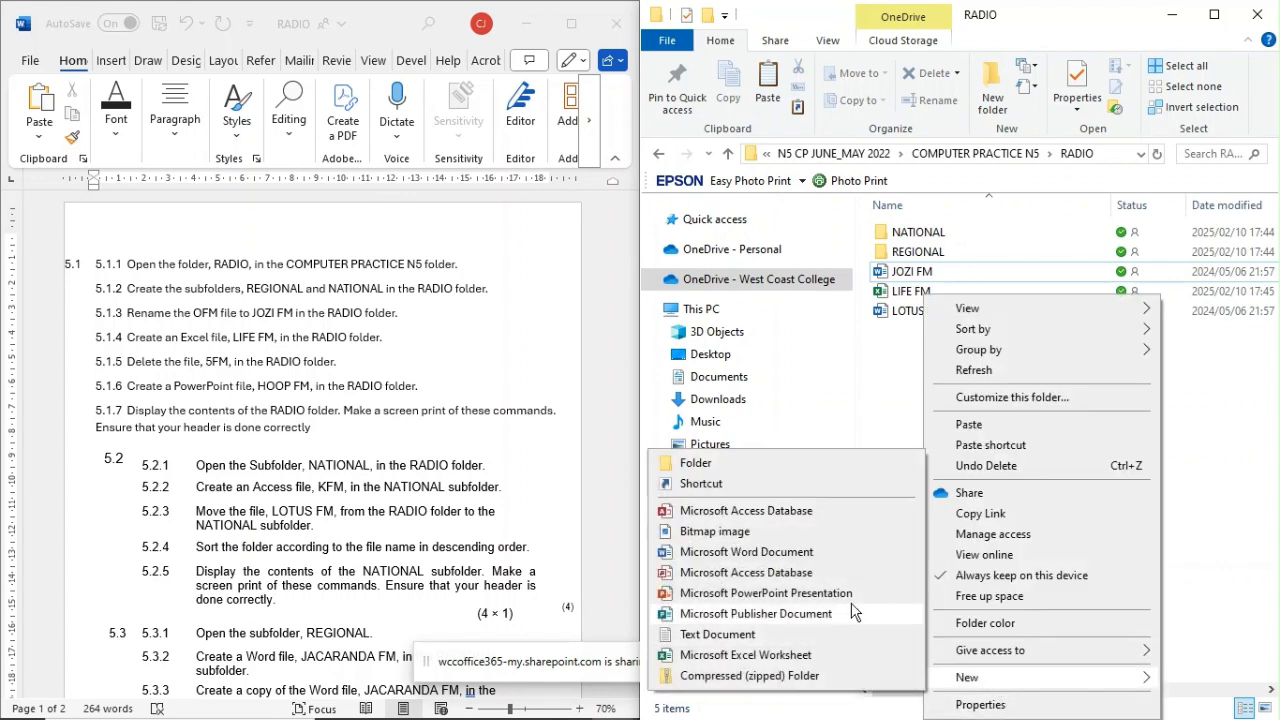
{"action": "left_click", "coordinate": [749, 596]}
{"action": "key", "text": "BackSpace"}
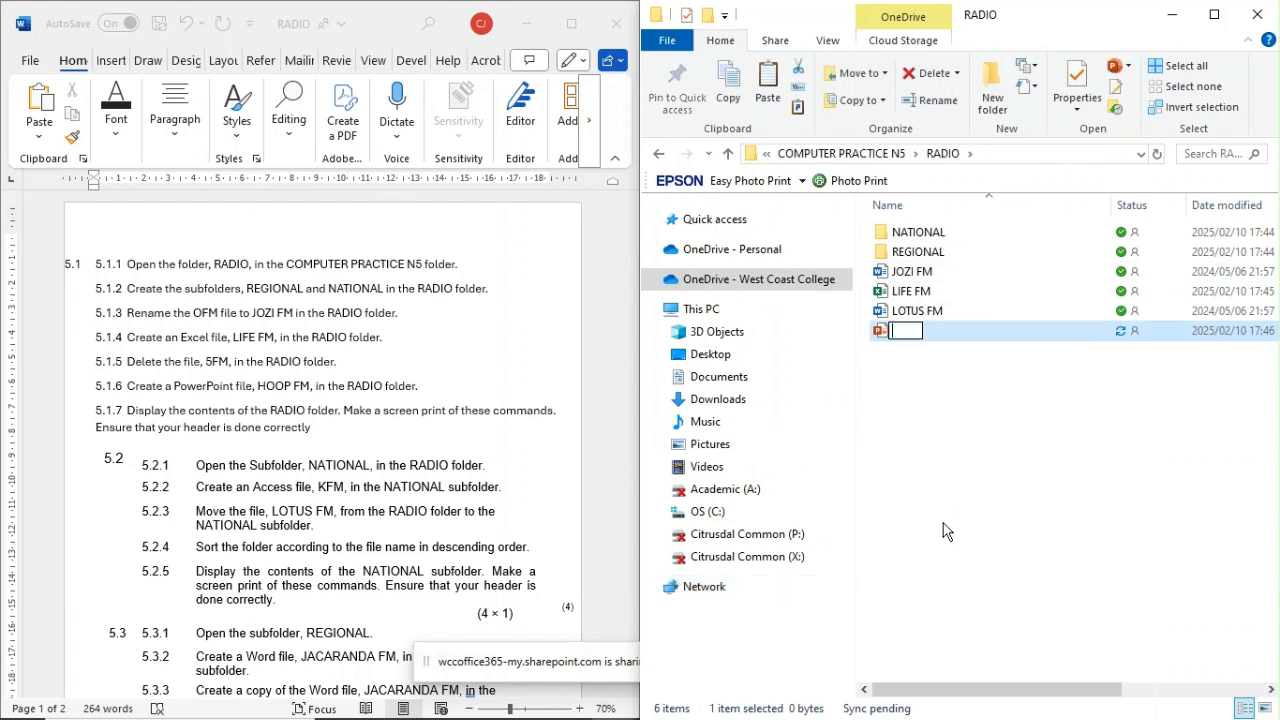
{"action": "type", "text": "HOOP"}
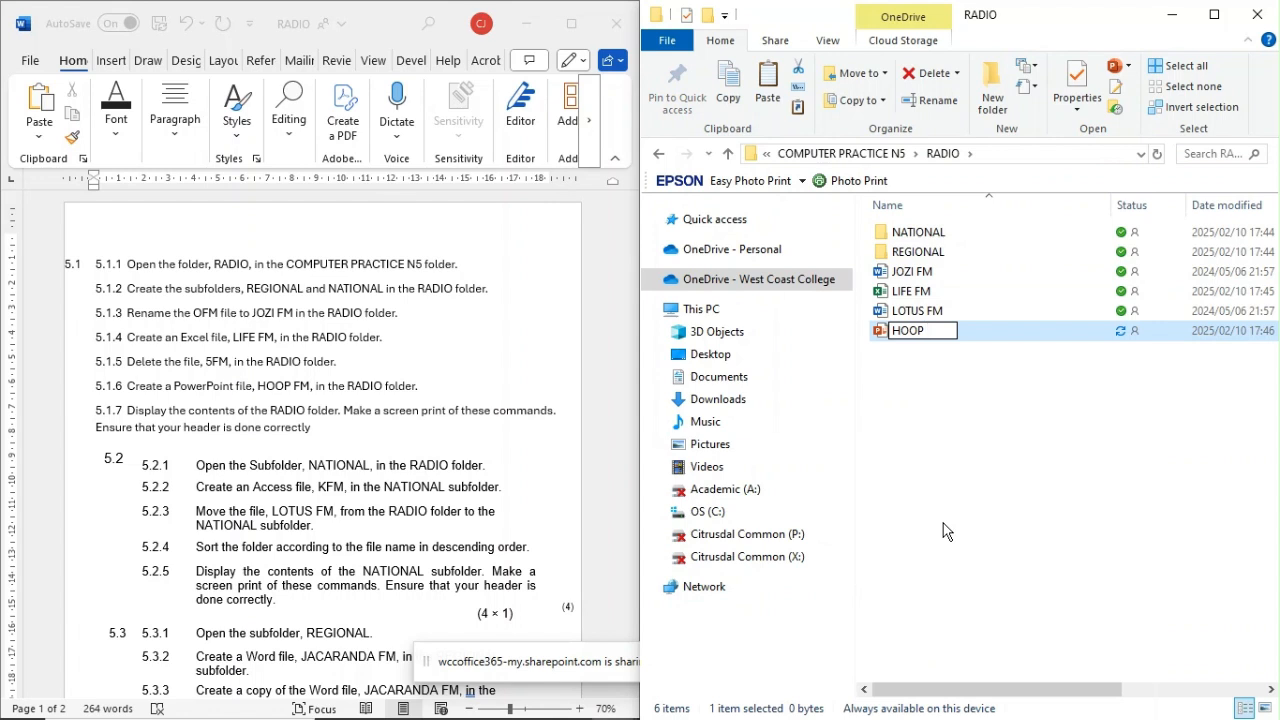
{"action": "type", "text": " FM"}
{"action": "left_click", "coordinate": [968, 466]}
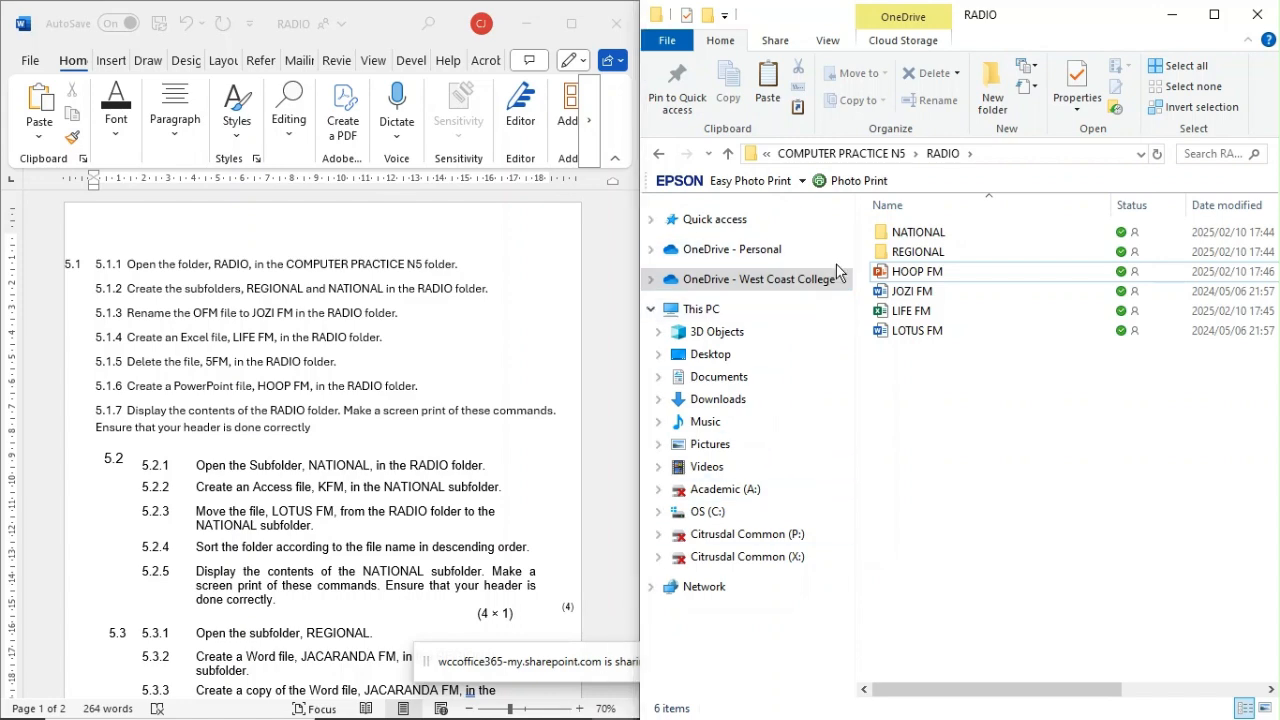
Step: Switch to the 5.1 document in Word and insert a screenshot of the RADIO folder window
{"action": "key", "text": "alt+Tab"}
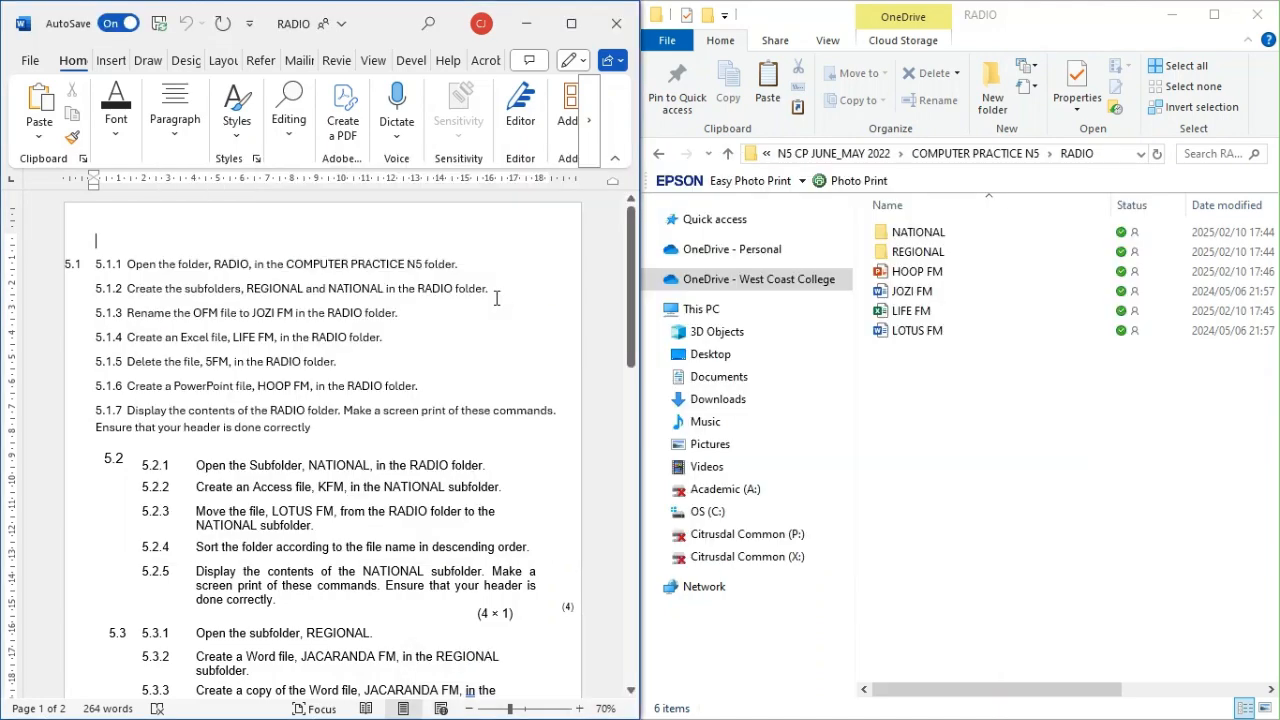
{"action": "key", "text": "alt+Tab"}
{"action": "left_click", "coordinate": [495, 308]}
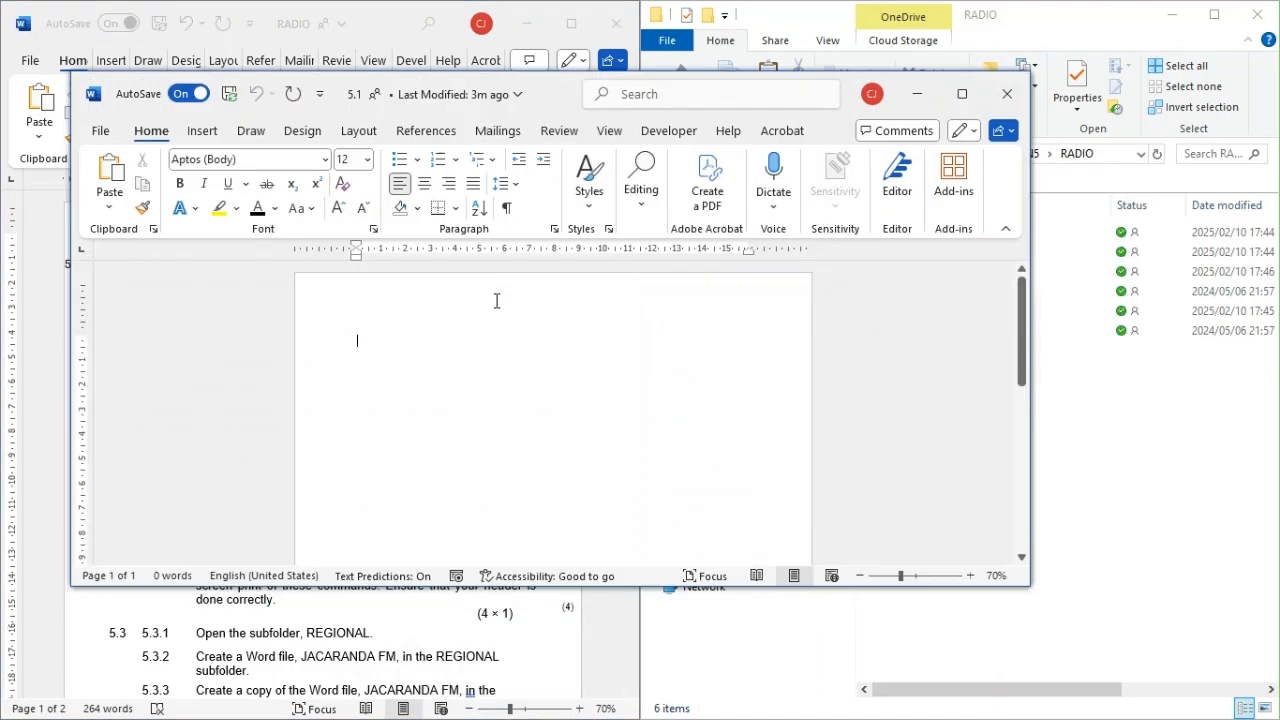
{"action": "left_click", "coordinate": [424, 346]}
{"action": "left_click", "coordinate": [196, 131]}
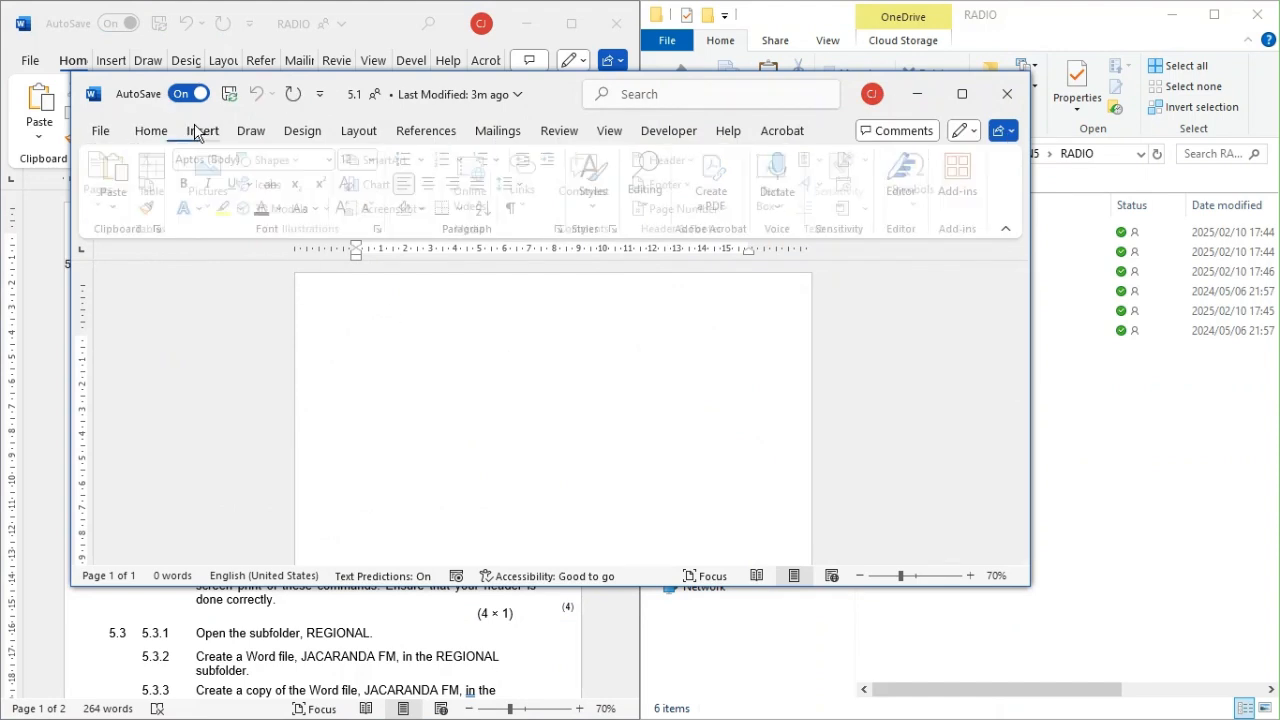
{"action": "left_click", "coordinate": [416, 210]}
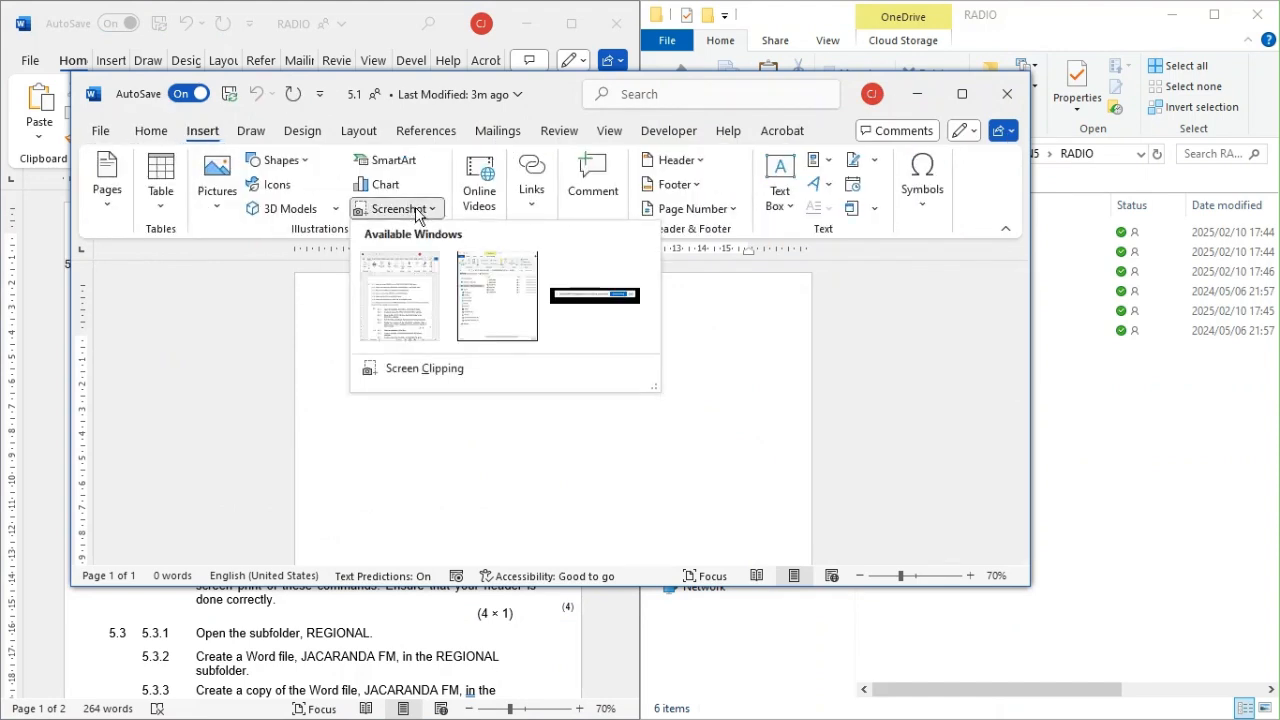
{"action": "left_click", "coordinate": [497, 307]}
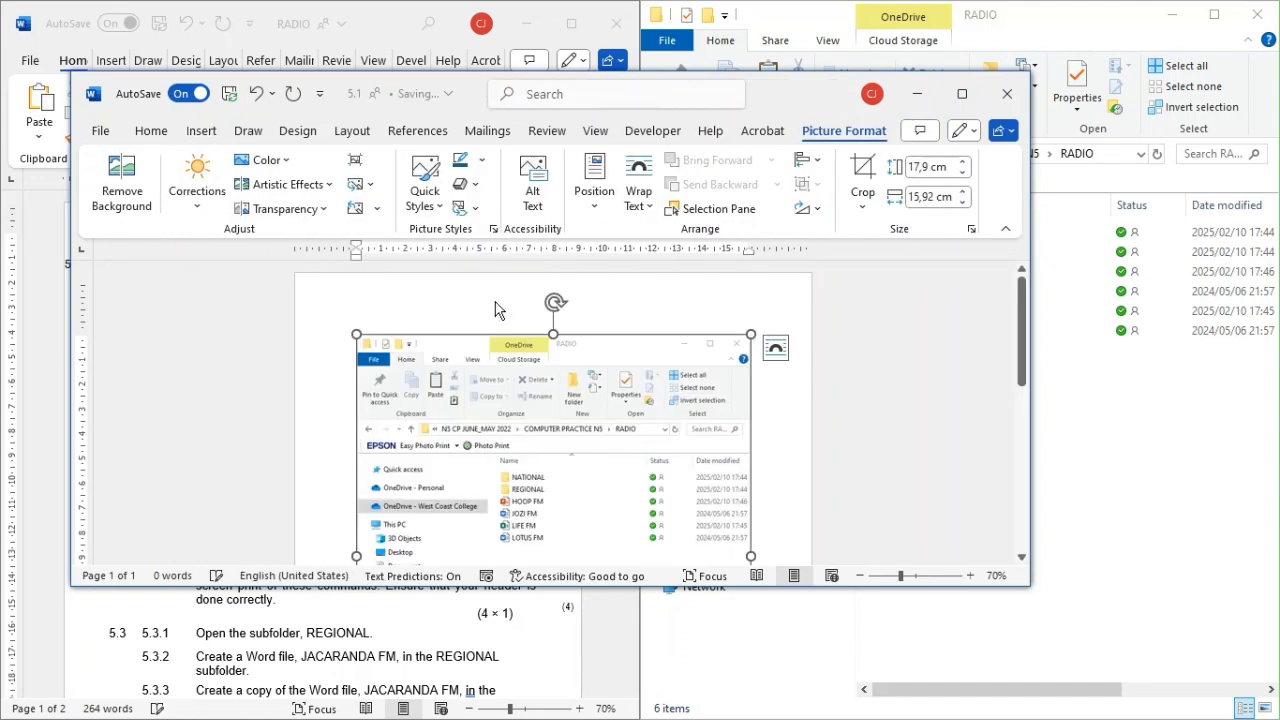
Step: Check the inserted folder screenshot from its top edge to its bottom edge and delete it from the 5.1 document
{"action": "scroll", "coordinate": [691, 385], "scroll_direction": "down", "scroll_amount": 2}
{"action": "scroll", "coordinate": [691, 390], "scroll_direction": "down", "scroll_amount": 4}
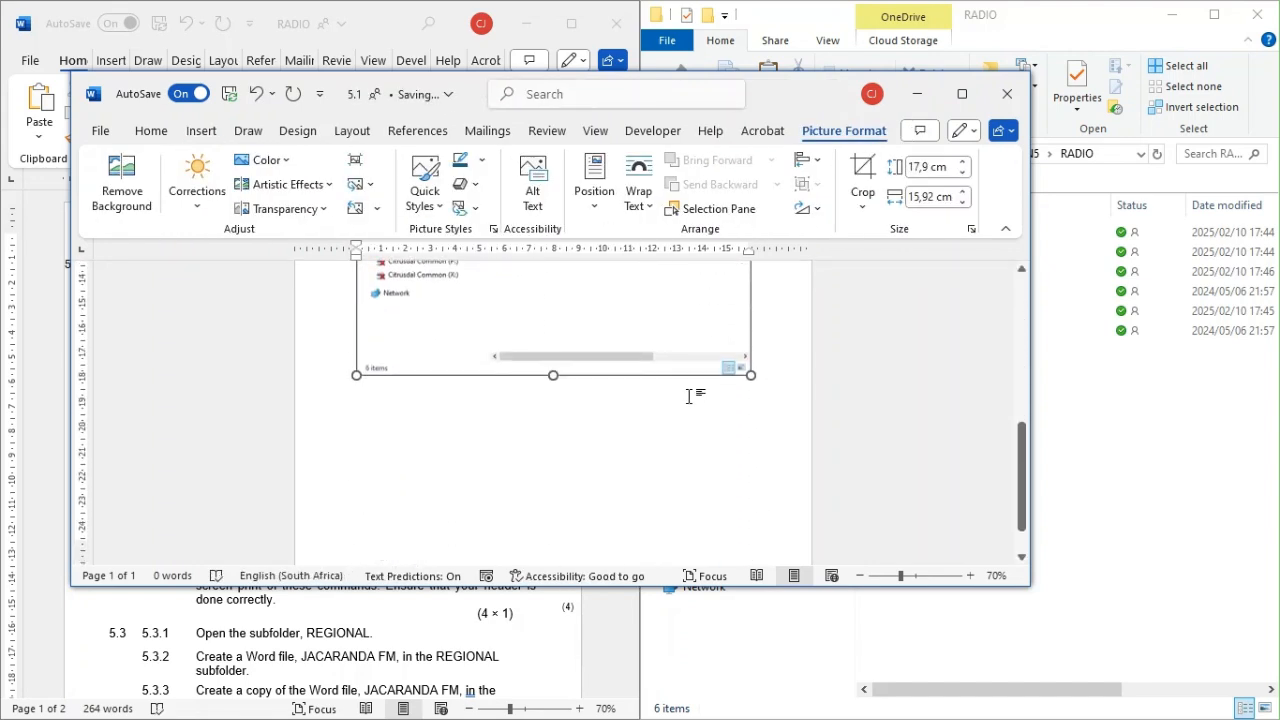
{"action": "scroll", "coordinate": [687, 405], "scroll_direction": "up", "scroll_amount": 3}
{"action": "scroll", "coordinate": [689, 415], "scroll_direction": "up", "scroll_amount": 3}
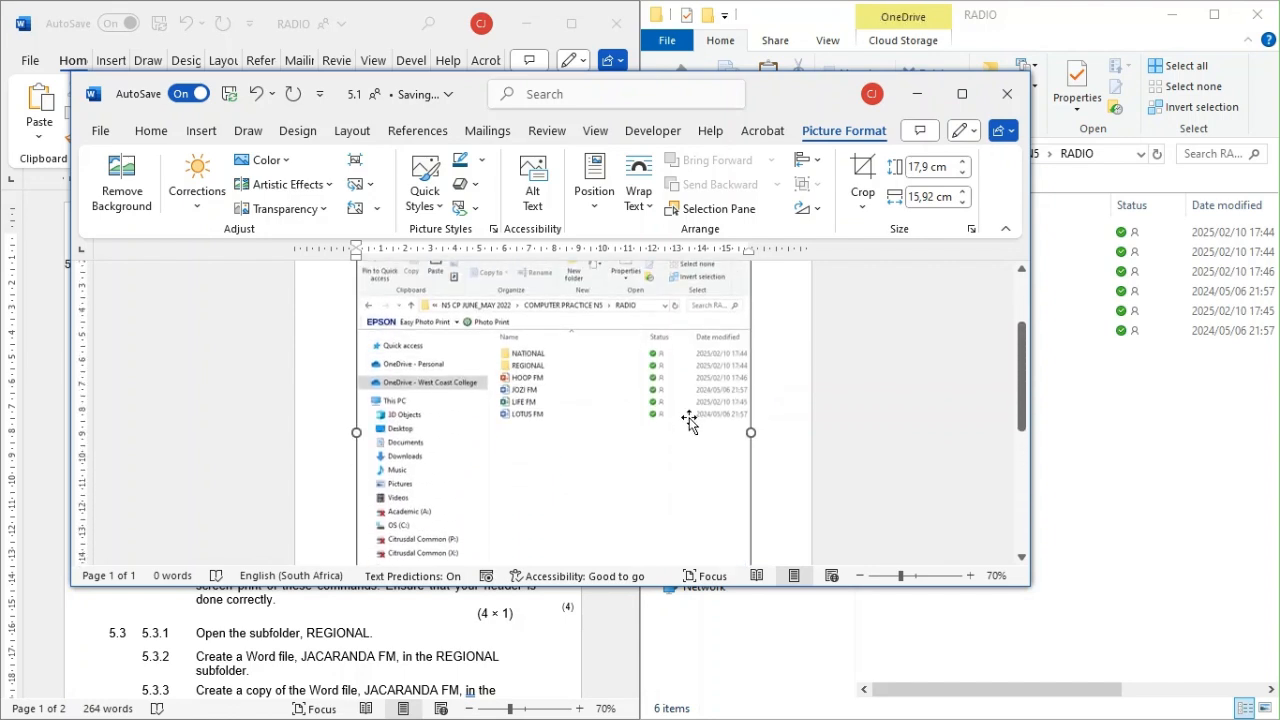
{"action": "scroll", "coordinate": [688, 414], "scroll_direction": "down", "scroll_amount": 3}
{"action": "scroll", "coordinate": [691, 431], "scroll_direction": "down", "scroll_amount": 3}
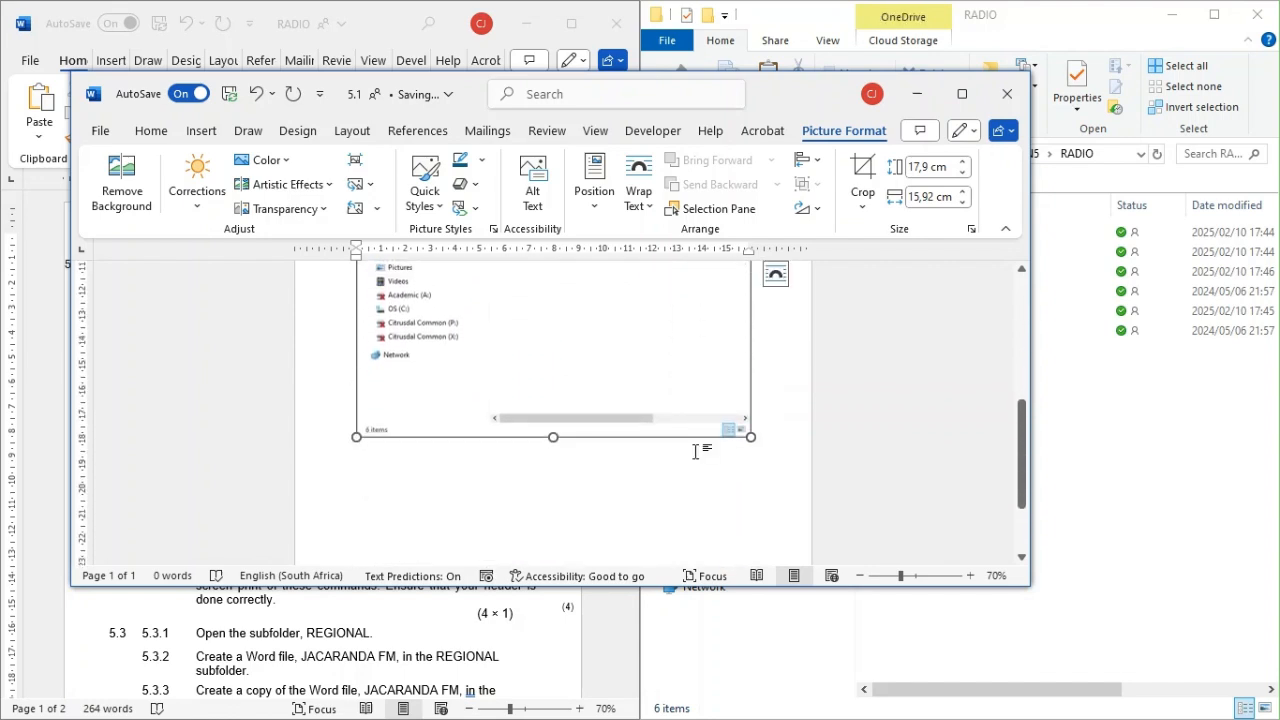
{"action": "scroll", "coordinate": [697, 446], "scroll_direction": "up", "scroll_amount": 3}
{"action": "scroll", "coordinate": [697, 446], "scroll_direction": "up", "scroll_amount": 3}
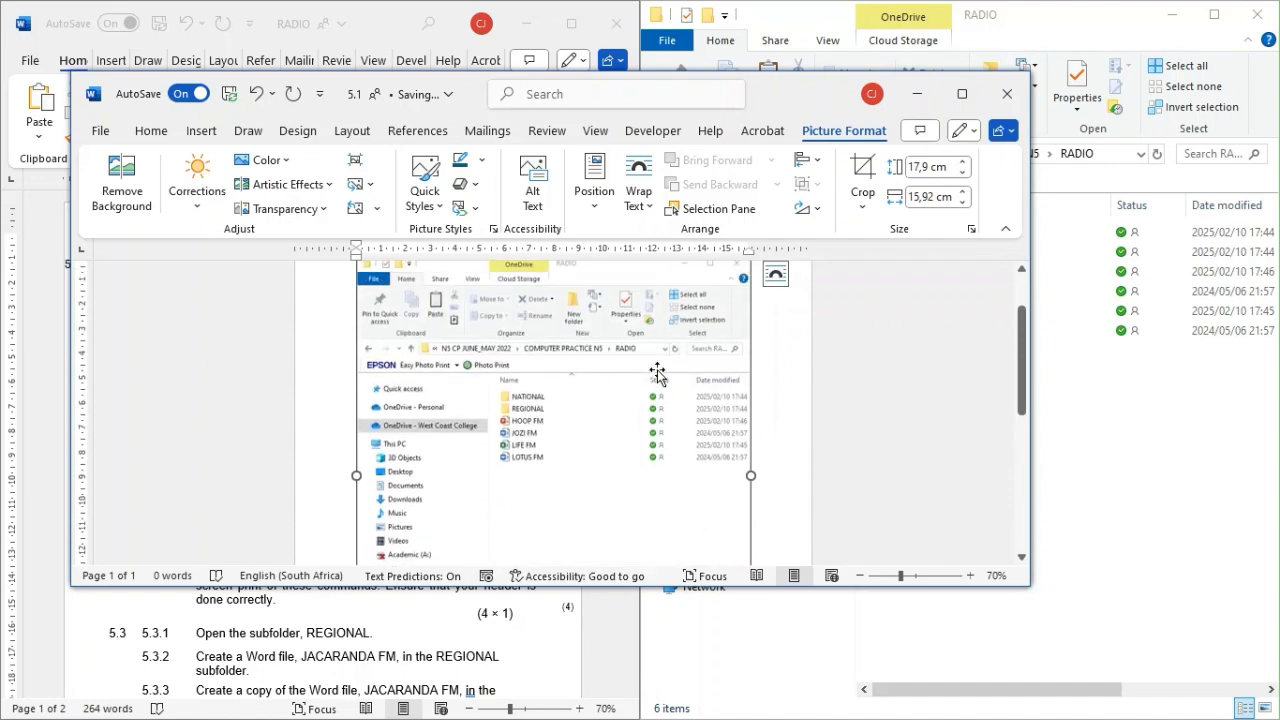
{"action": "key", "text": "Delete"}
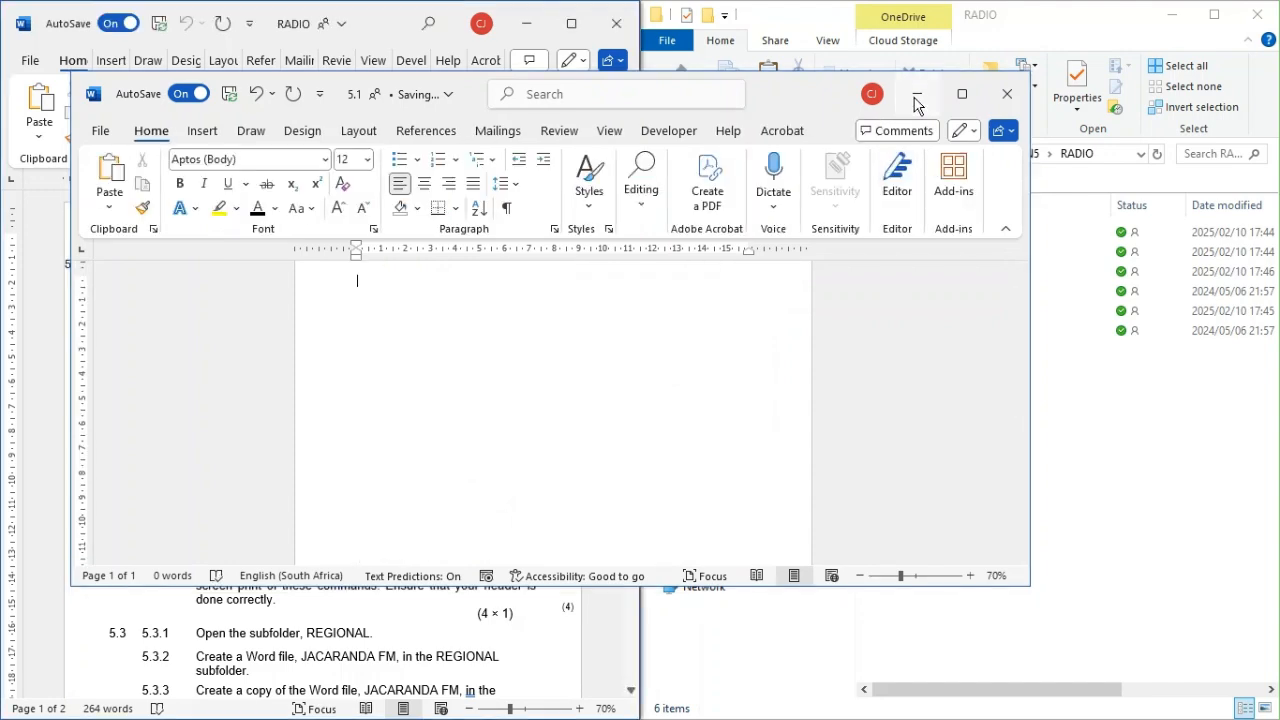
Step: Maximize the RADIO folder window and insert a screenshot of it into the 5.1 Word document
{"action": "left_click", "coordinate": [915, 96]}
{"action": "left_click", "coordinate": [1216, 24]}
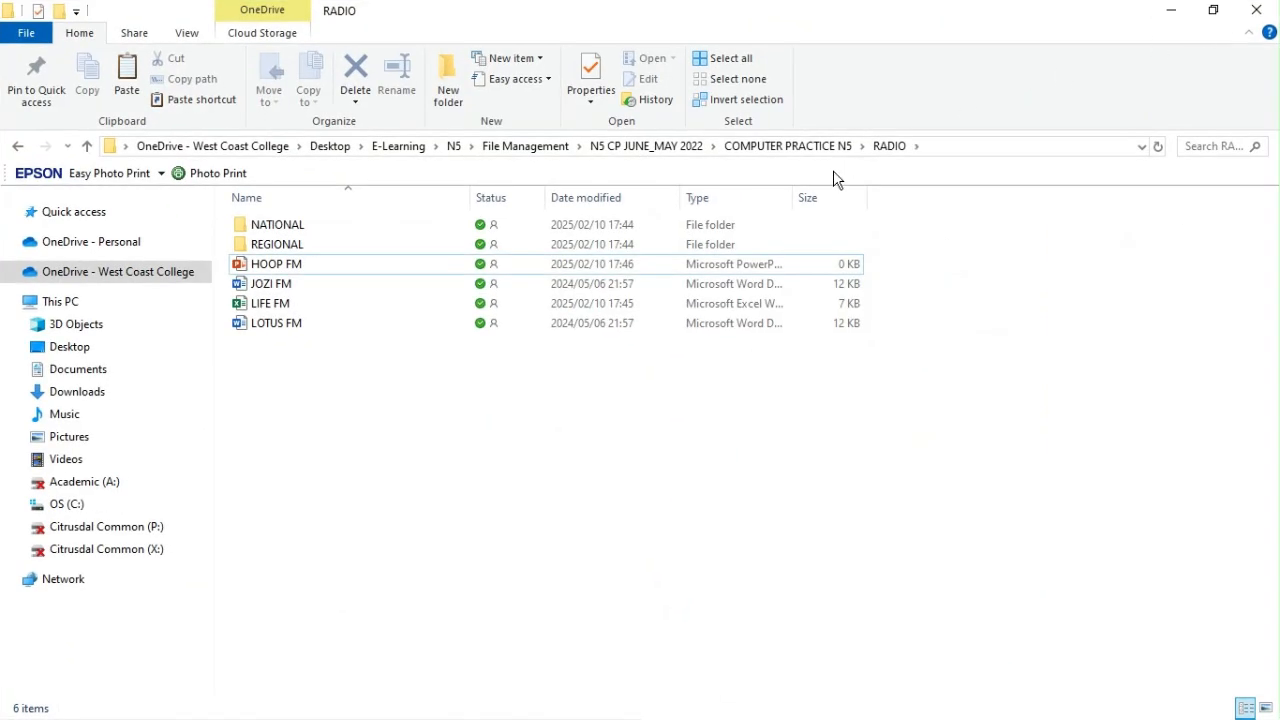
{"action": "key", "text": "alt+Tab"}
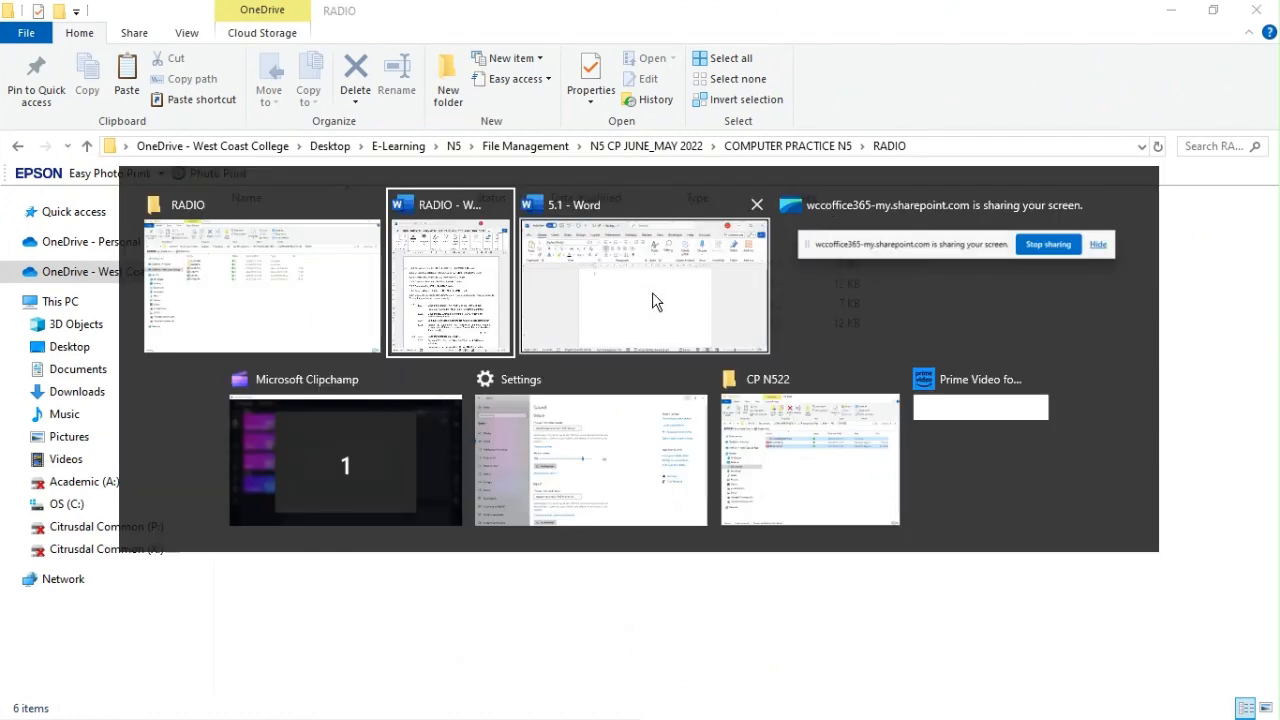
{"action": "key", "text": "alt+Tab"}
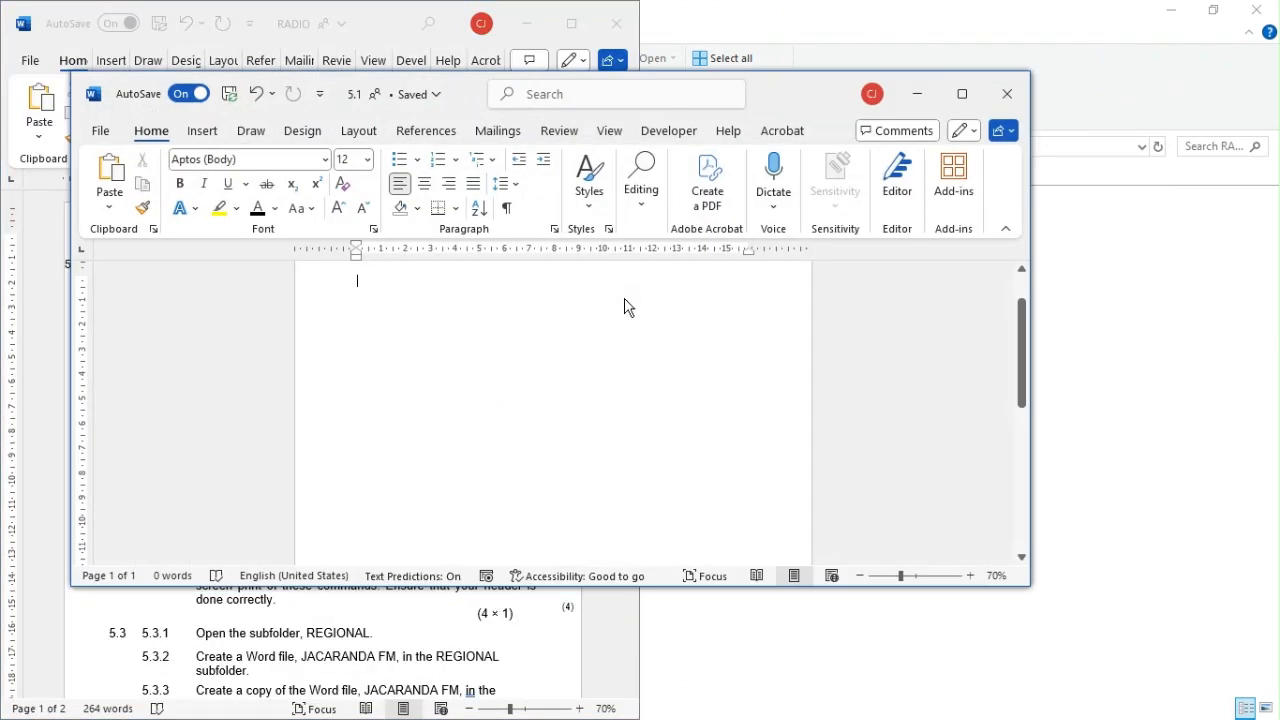
{"action": "left_click", "coordinate": [206, 131]}
{"action": "left_click", "coordinate": [418, 210]}
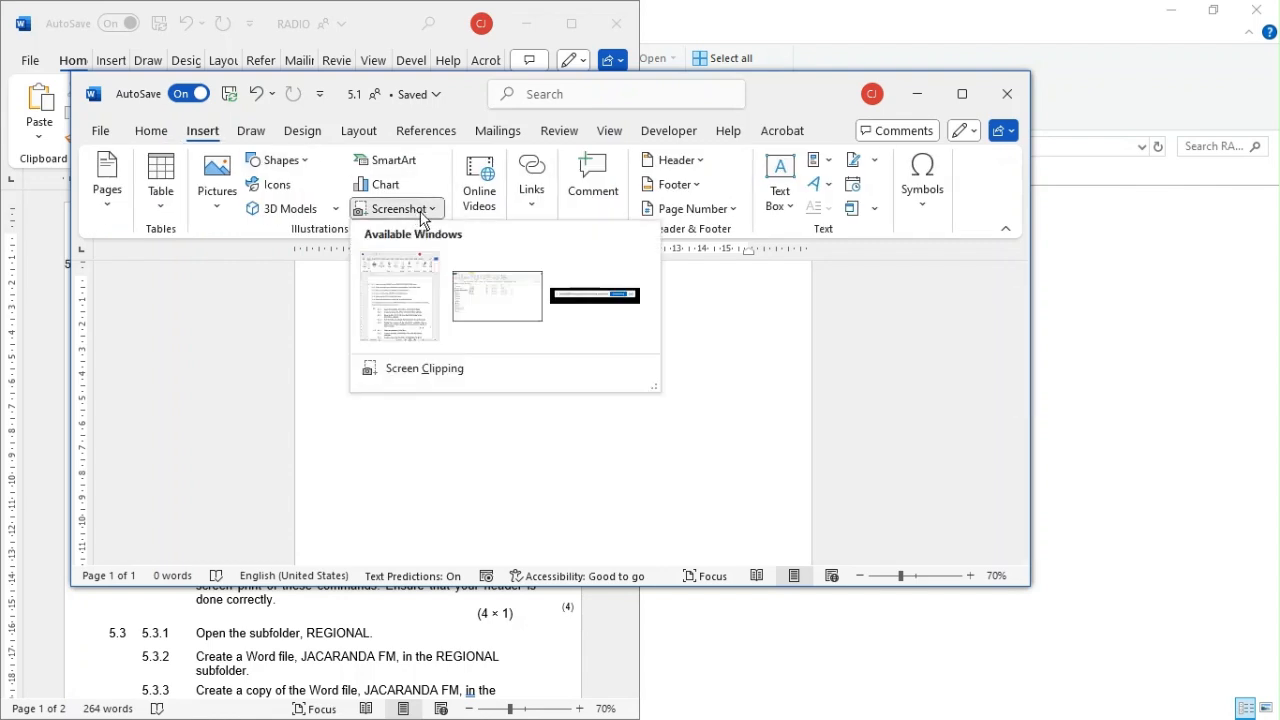
{"action": "left_click", "coordinate": [517, 314]}
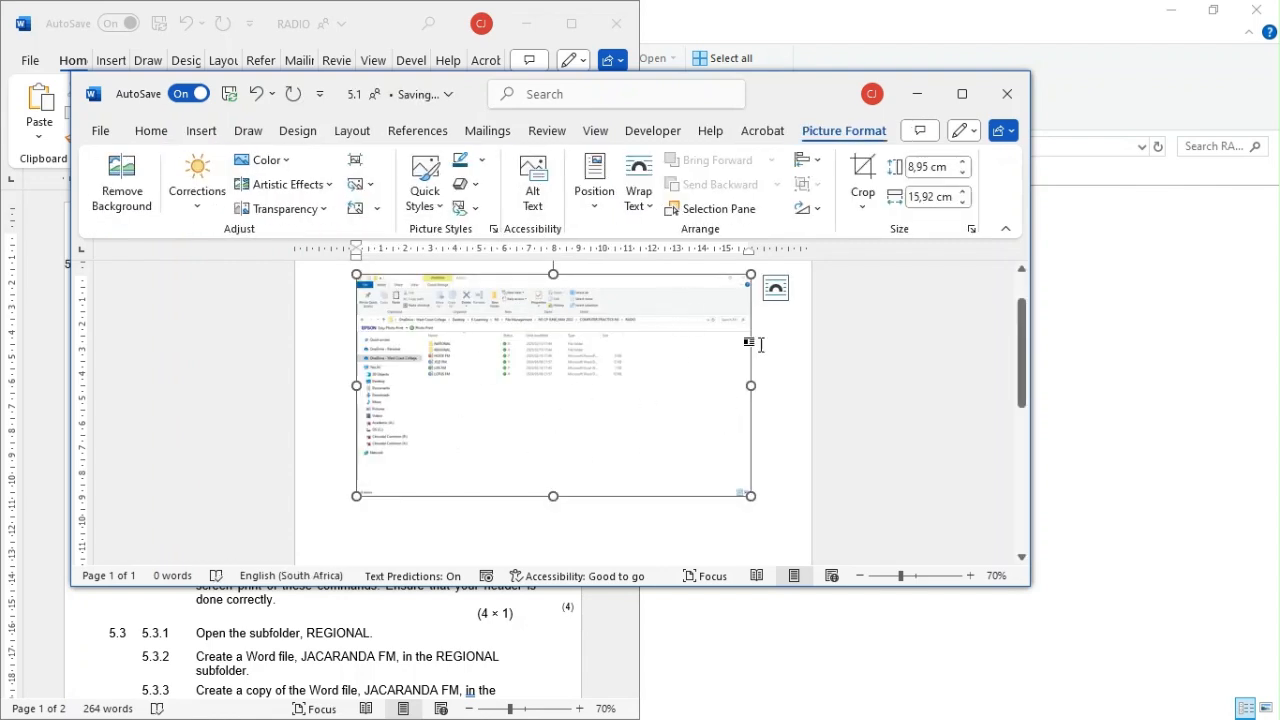
Step: Crop the empty right side off the folder screenshot so that it is about 10.96 cm wide
{"action": "scroll", "coordinate": [1020, 357], "scroll_direction": "down", "scroll_amount": 1}
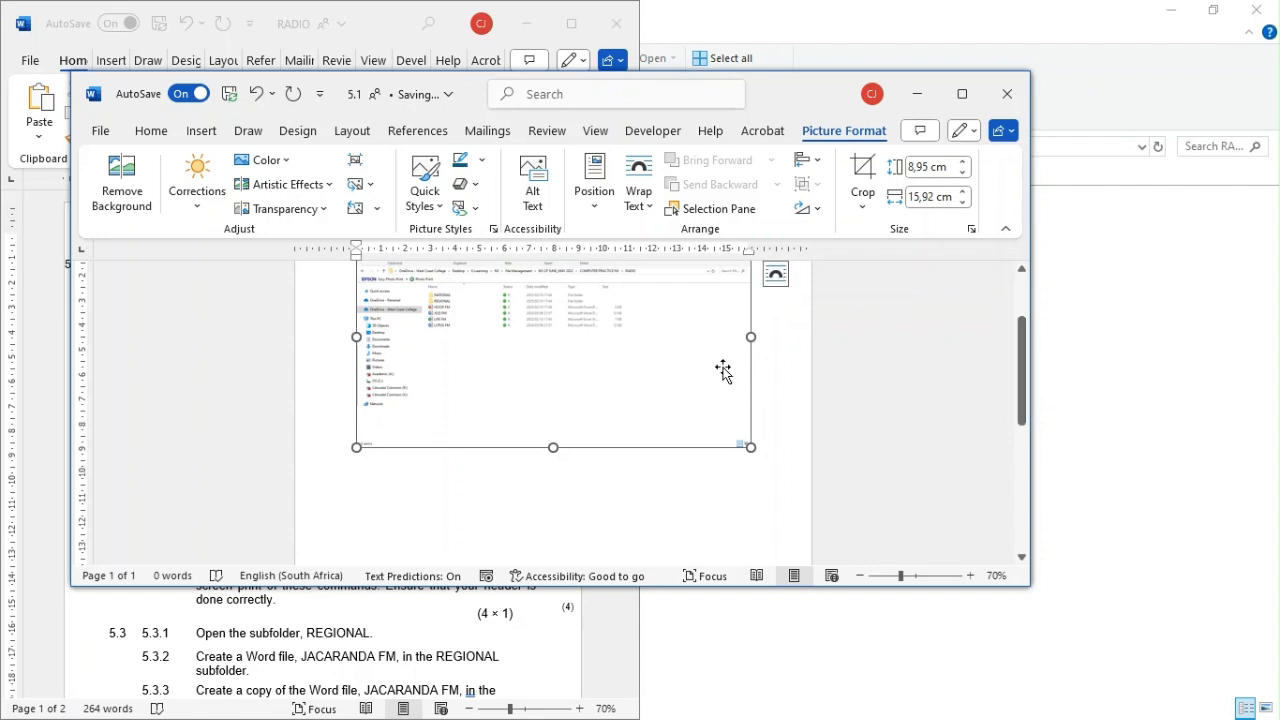
{"action": "left_click", "coordinate": [862, 200]}
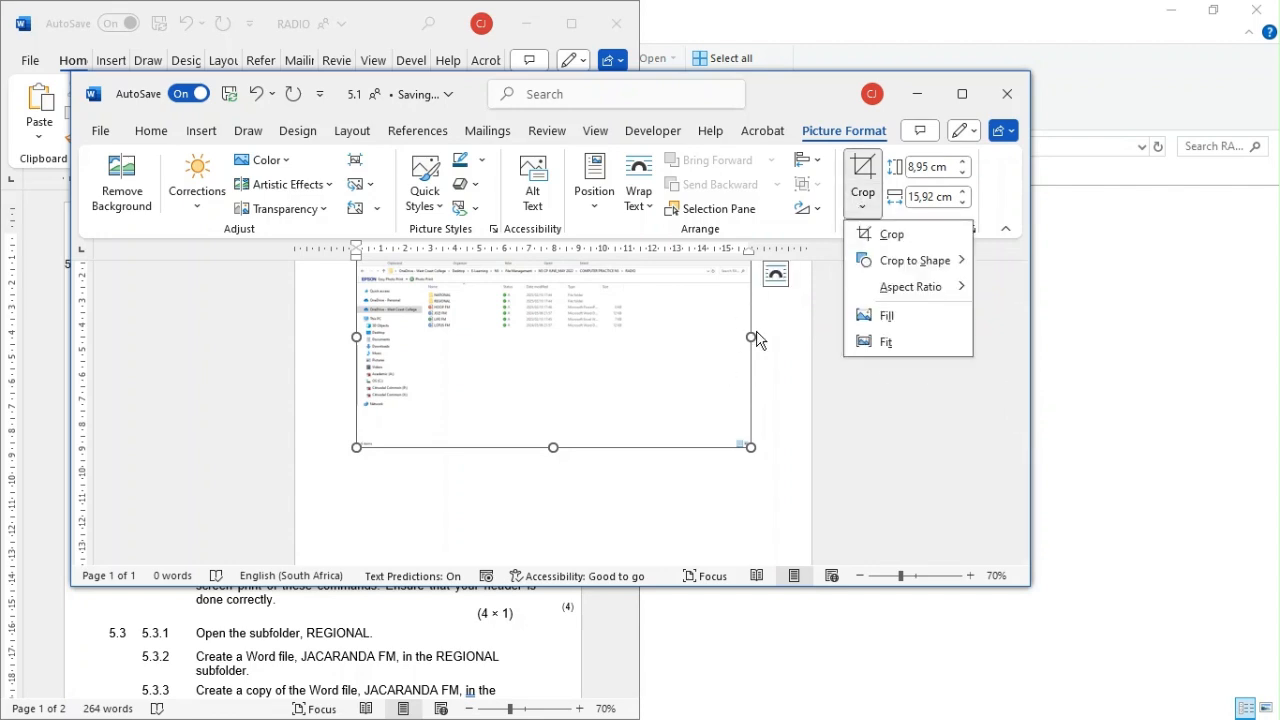
{"action": "left_click", "coordinate": [866, 240]}
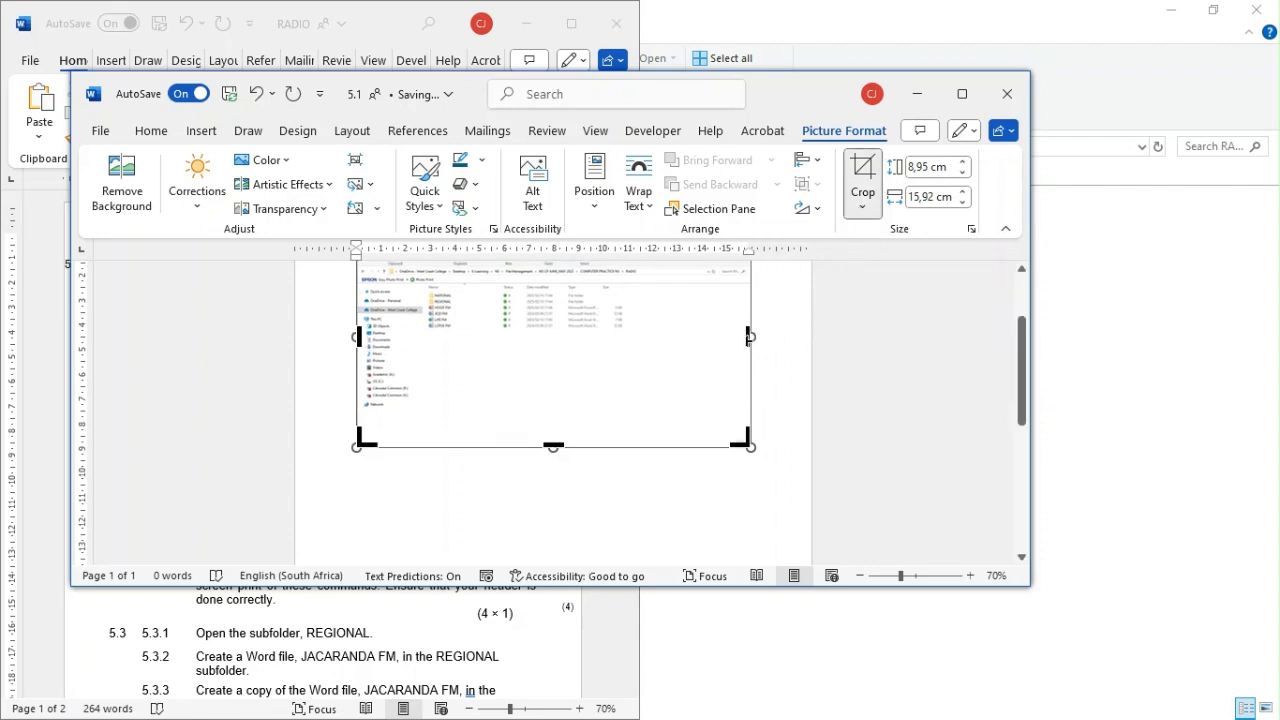
{"action": "left_click_drag", "start_coordinate": [750, 337], "coordinate": [626, 340]}
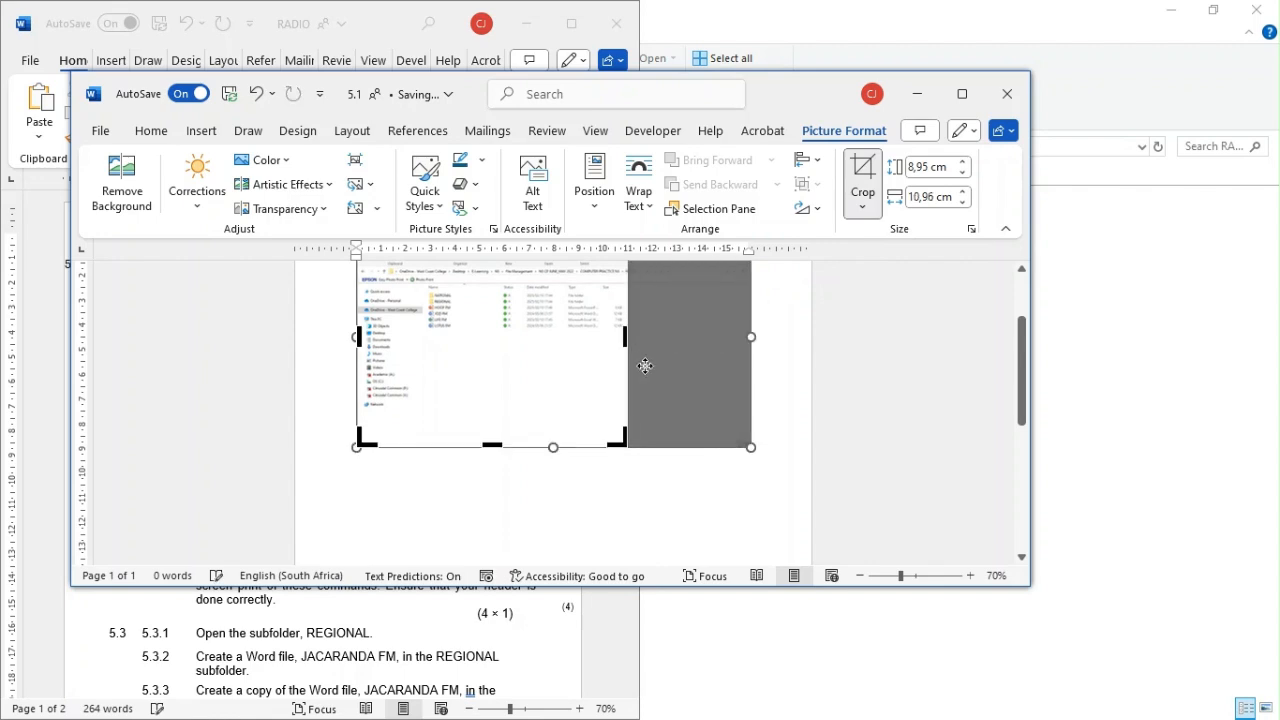
{"action": "left_click", "coordinate": [672, 501]}
Step: Apply the crop and enlarge the folder screenshot to about 13.68 cm high and 16.75 cm wide
{"action": "left_click", "coordinate": [563, 404]}
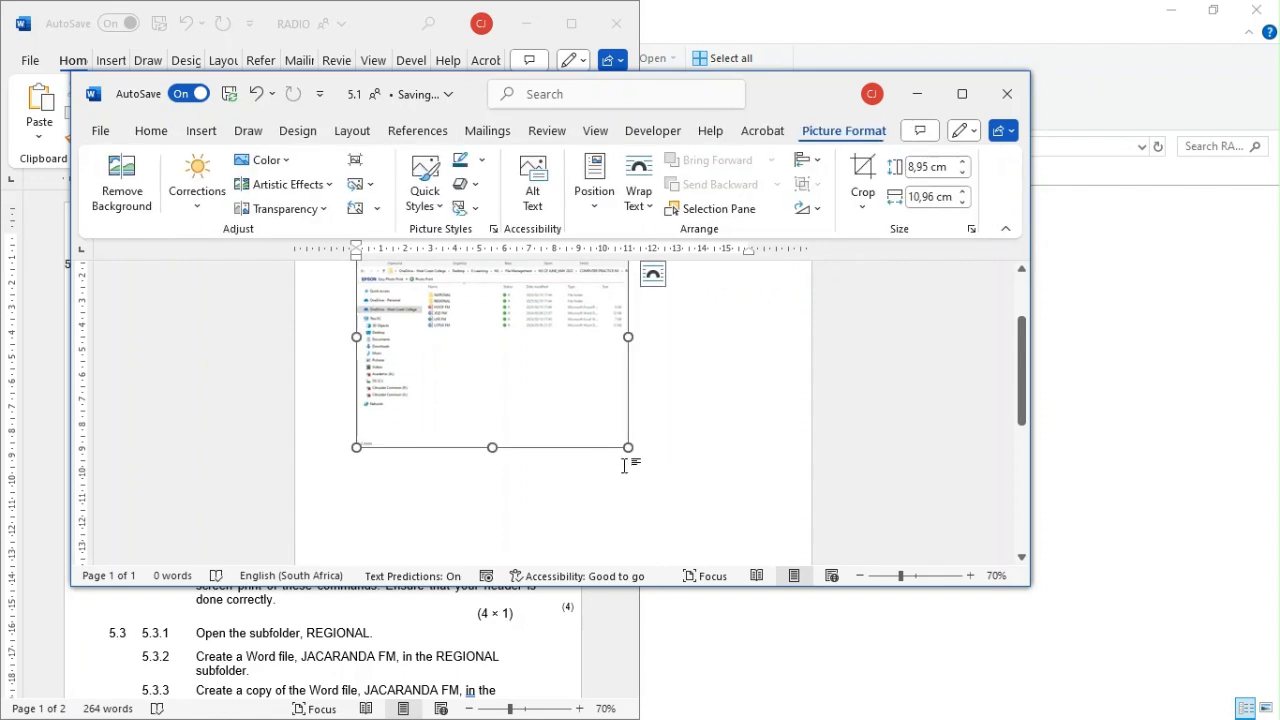
{"action": "left_click_drag", "start_coordinate": [627, 449], "coordinate": [672, 505]}
Step: Set the folder screenshot's text wrapping to Behind Text and move it slightly left on the page
{"action": "left_click", "coordinate": [797, 274]}
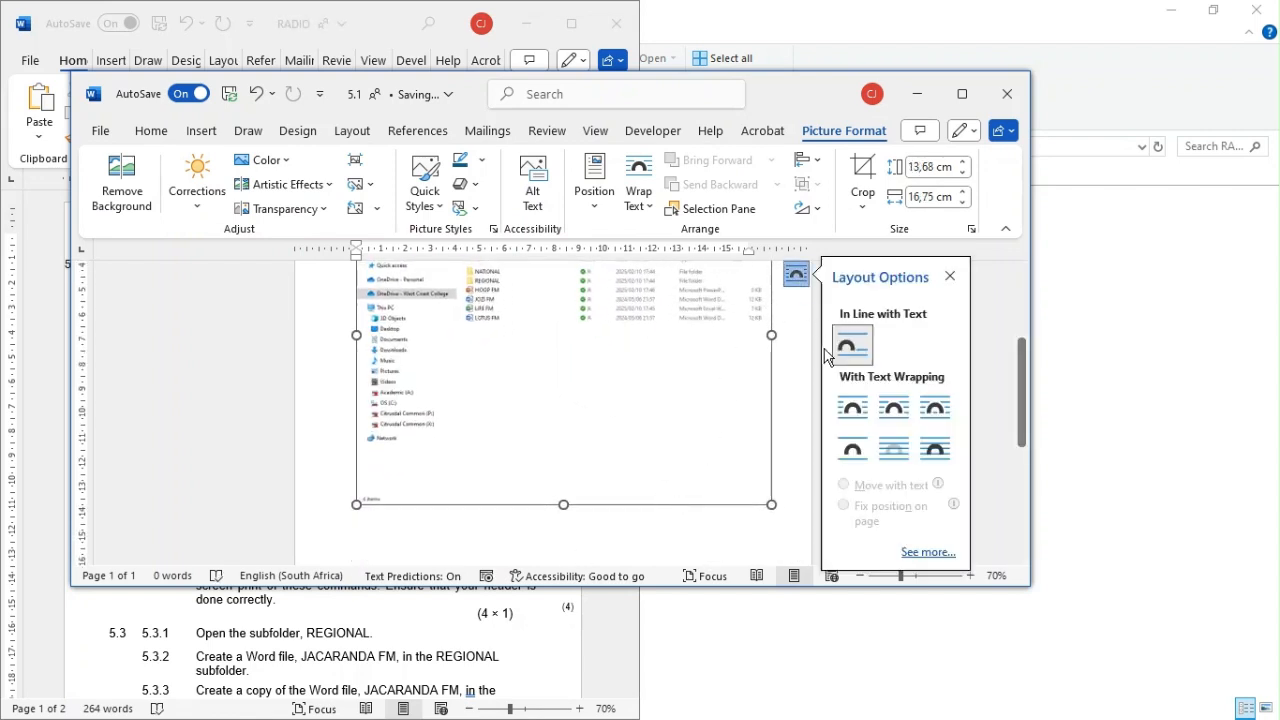
{"action": "left_click", "coordinate": [887, 452]}
{"action": "left_click_drag", "start_coordinate": [703, 432], "coordinate": [666, 426]}
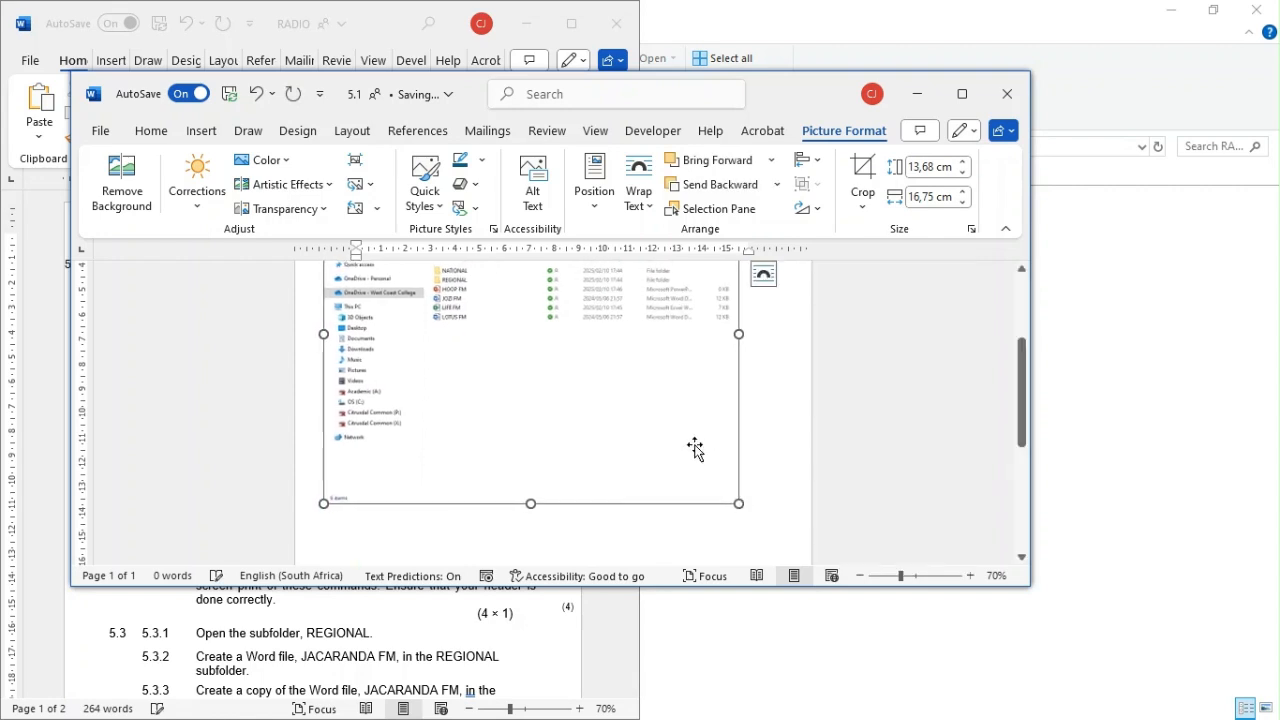
Step: Enter the candidate's ID number and, right-aligned, QUESTION 5.1 in the page header, and close the 5.1 document
{"action": "scroll", "coordinate": [690, 440], "scroll_direction": "up", "scroll_amount": 4}
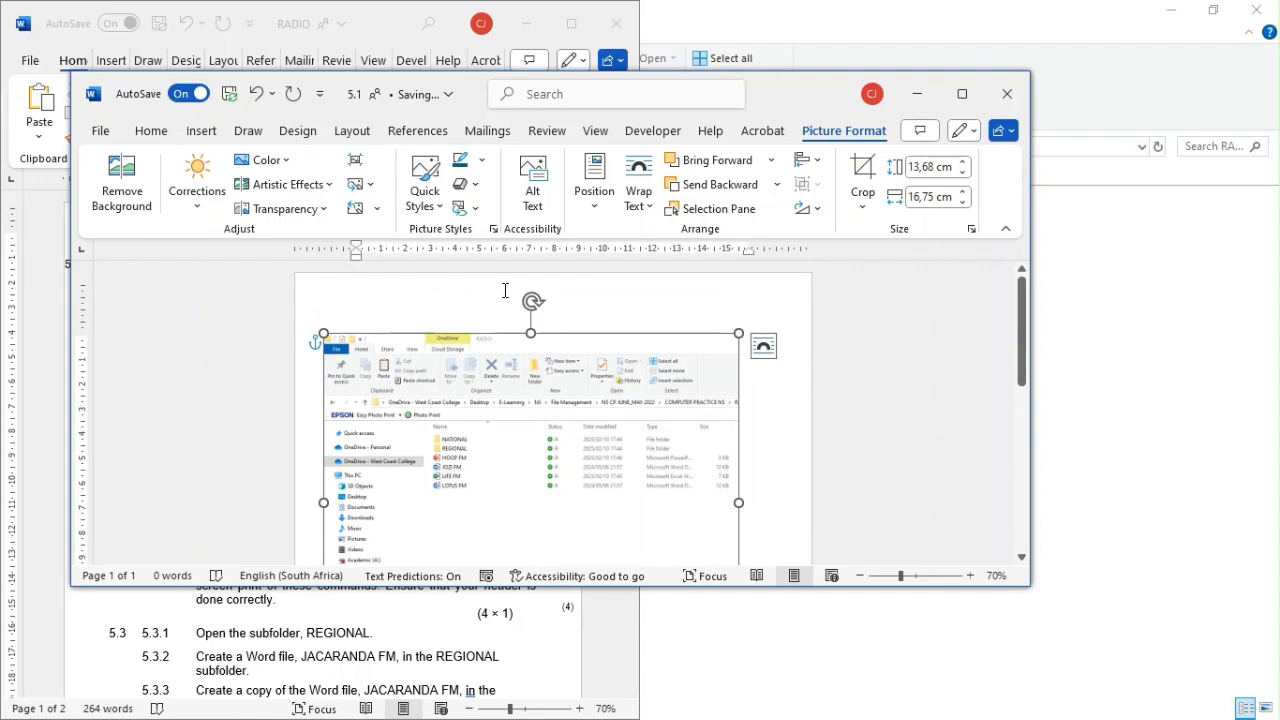
{"action": "double_click", "coordinate": [505, 290]}
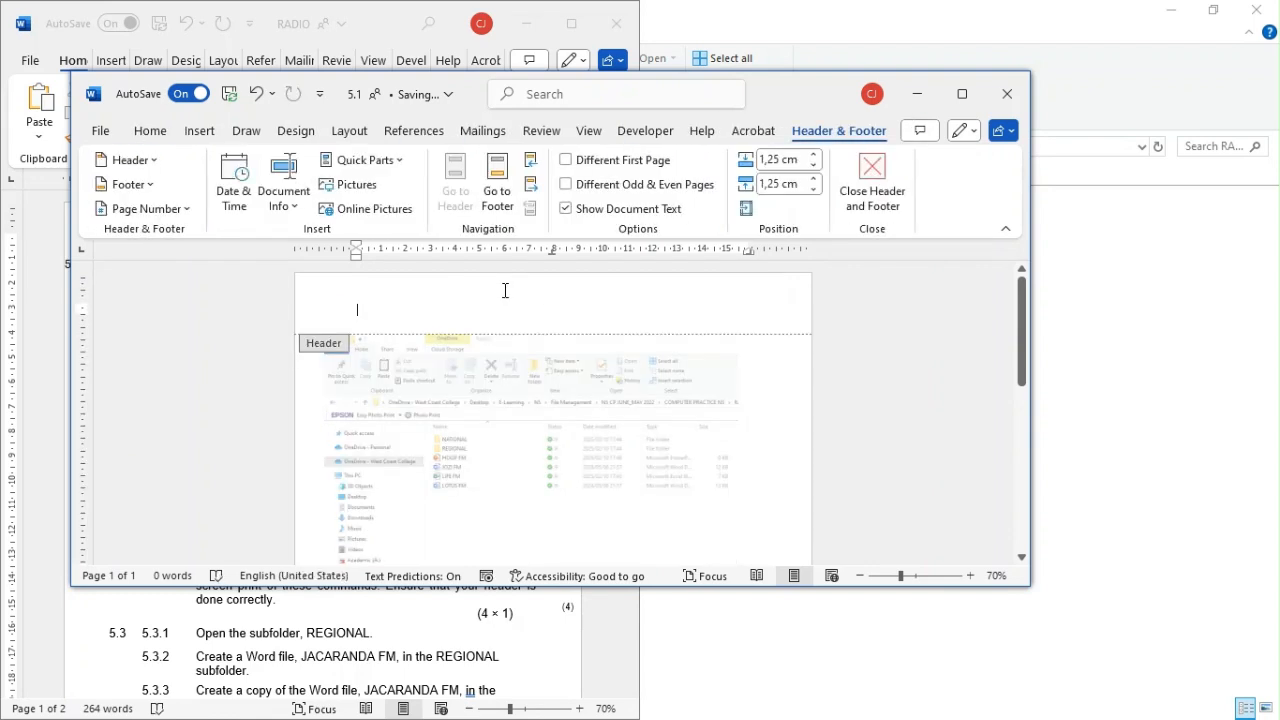
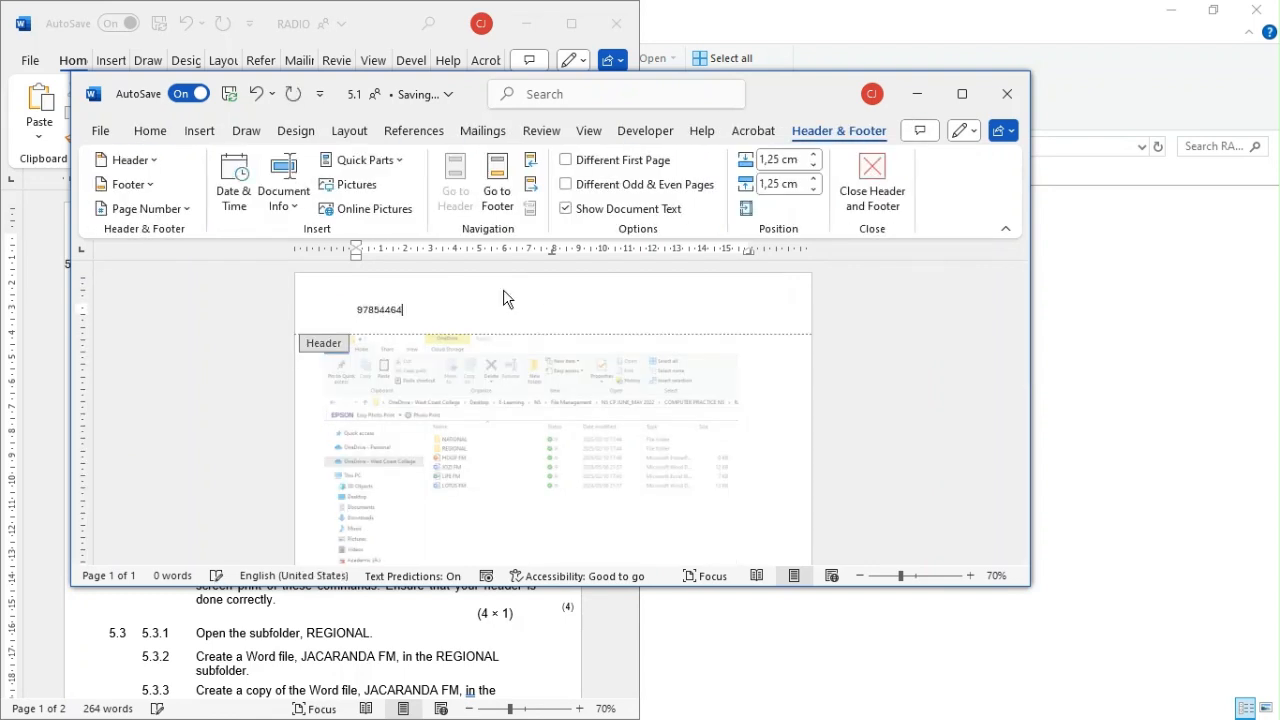
{"action": "key", "text": "Tab"}
{"action": "key", "text": "Tab"}
{"action": "type", "text": "QUESTION 5.1"}
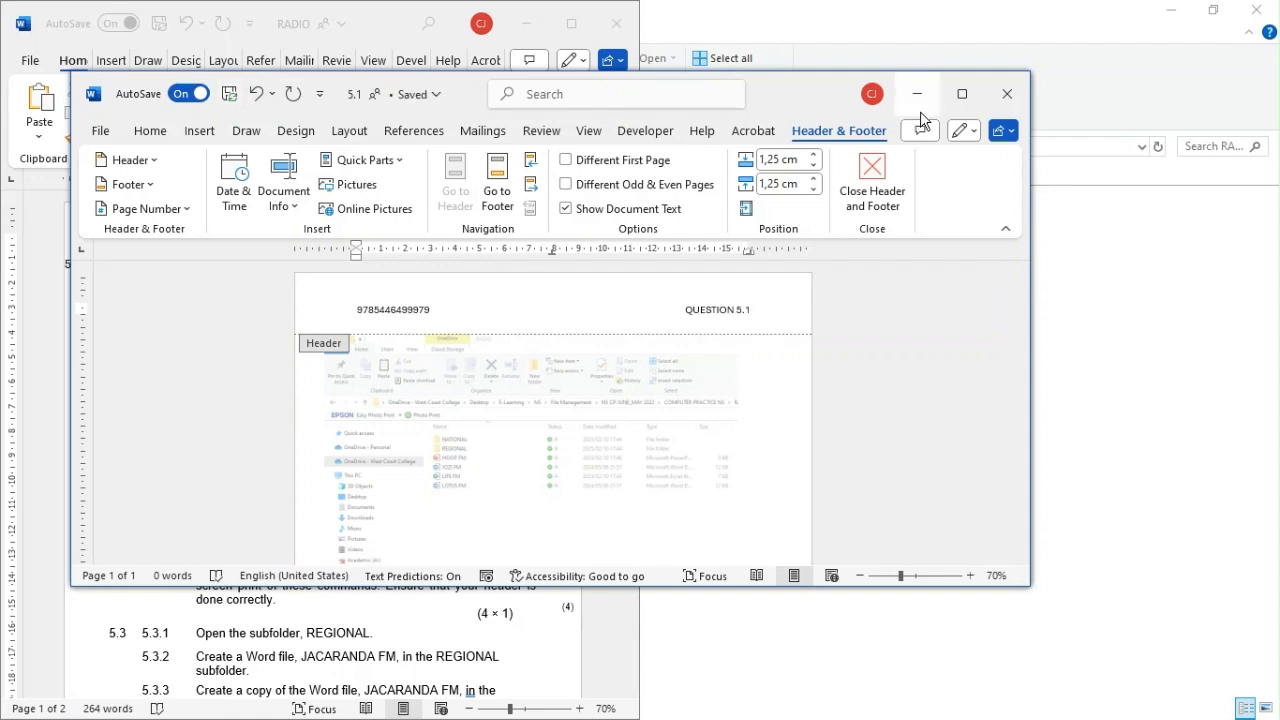
{"action": "double_click", "coordinate": [727, 420]}
{"action": "left_click", "coordinate": [1007, 93]}
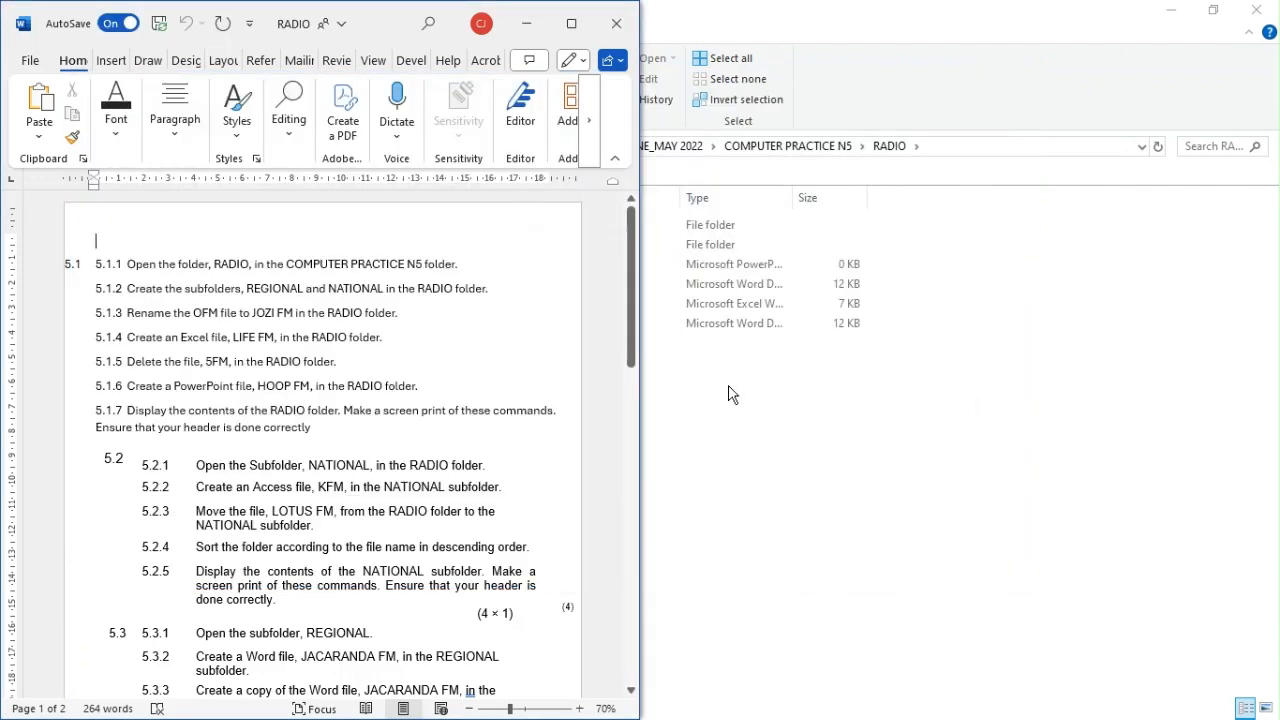
Step: Snap the RADIO folder window beside the RADIO task document and bring the 5.2 and 5.3 instructions into view
{"action": "left_click", "coordinate": [855, 400]}
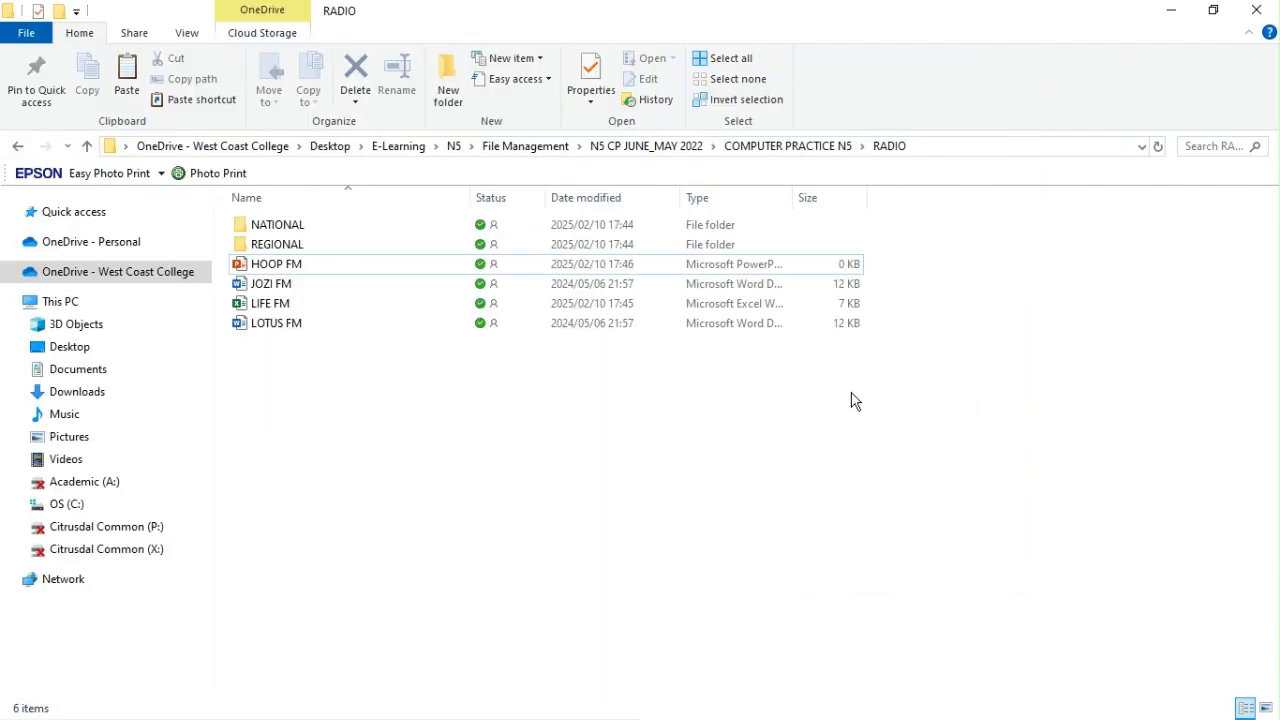
{"action": "key", "text": "super+Right"}
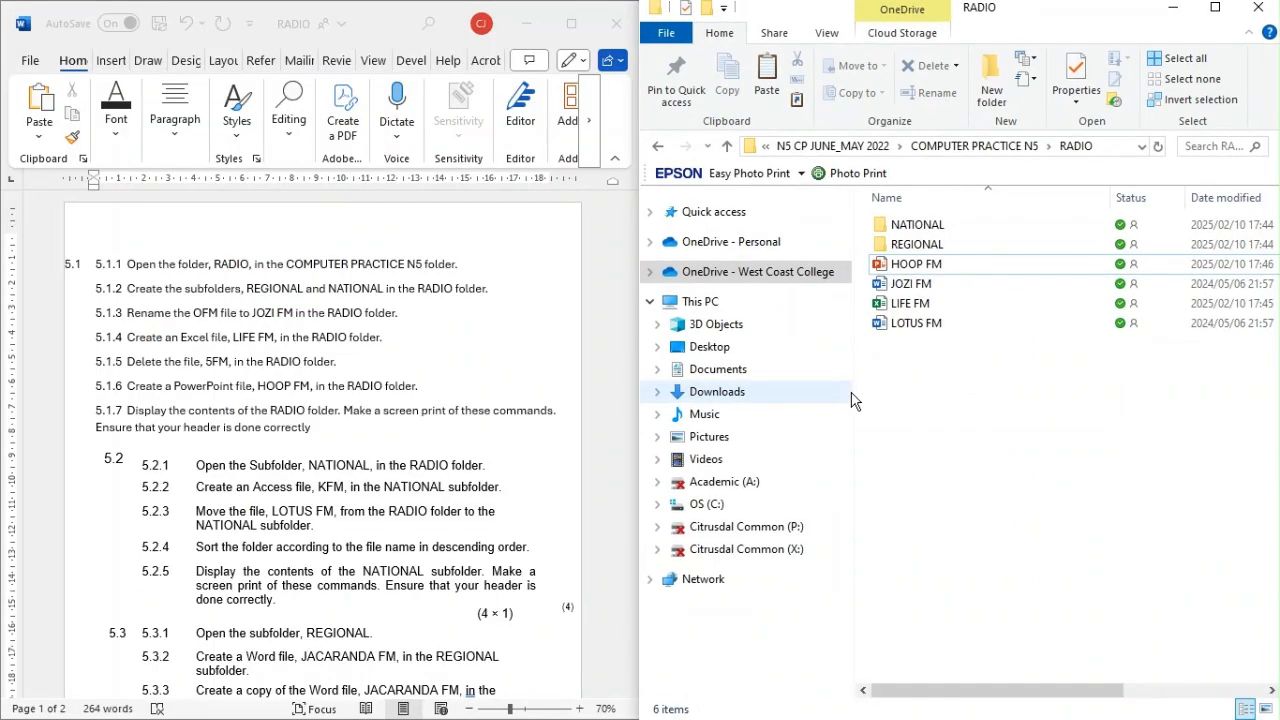
{"action": "scroll", "coordinate": [352, 495], "scroll_direction": "down", "scroll_amount": 2}
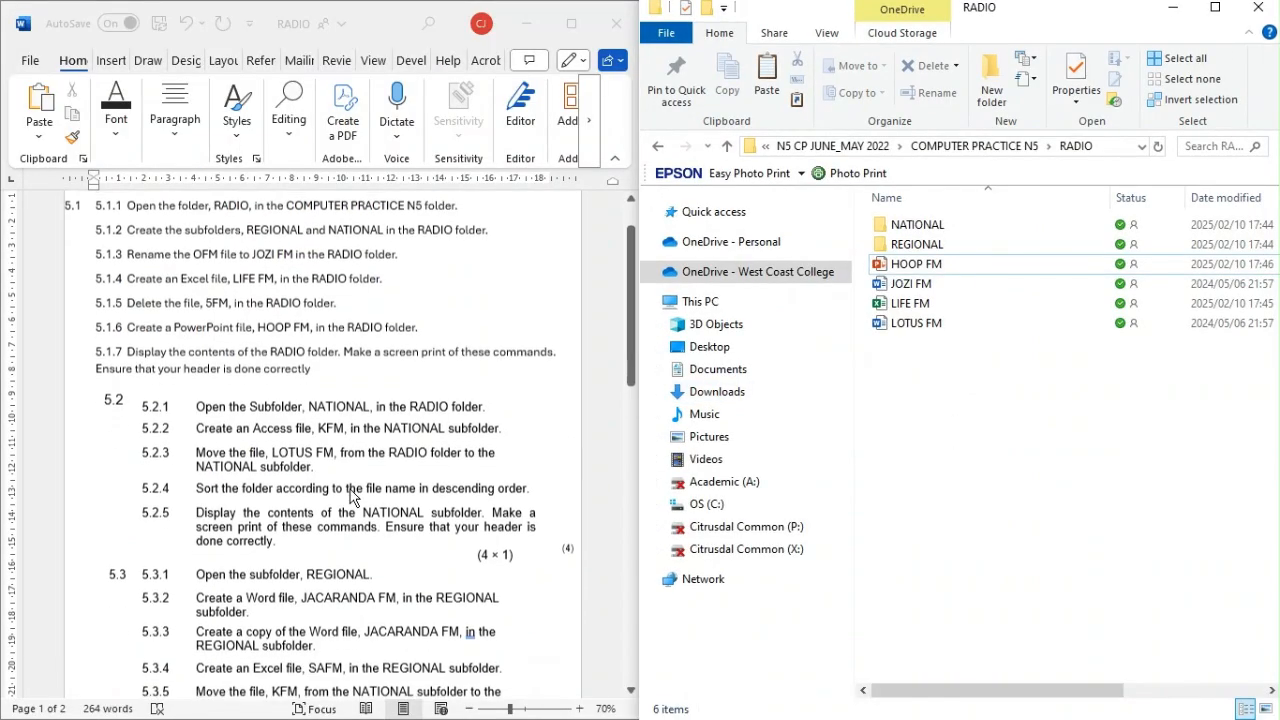
{"action": "scroll", "coordinate": [352, 495], "scroll_direction": "down", "scroll_amount": 2}
{"action": "scroll", "coordinate": [355, 508], "scroll_direction": "down", "scroll_amount": 2}
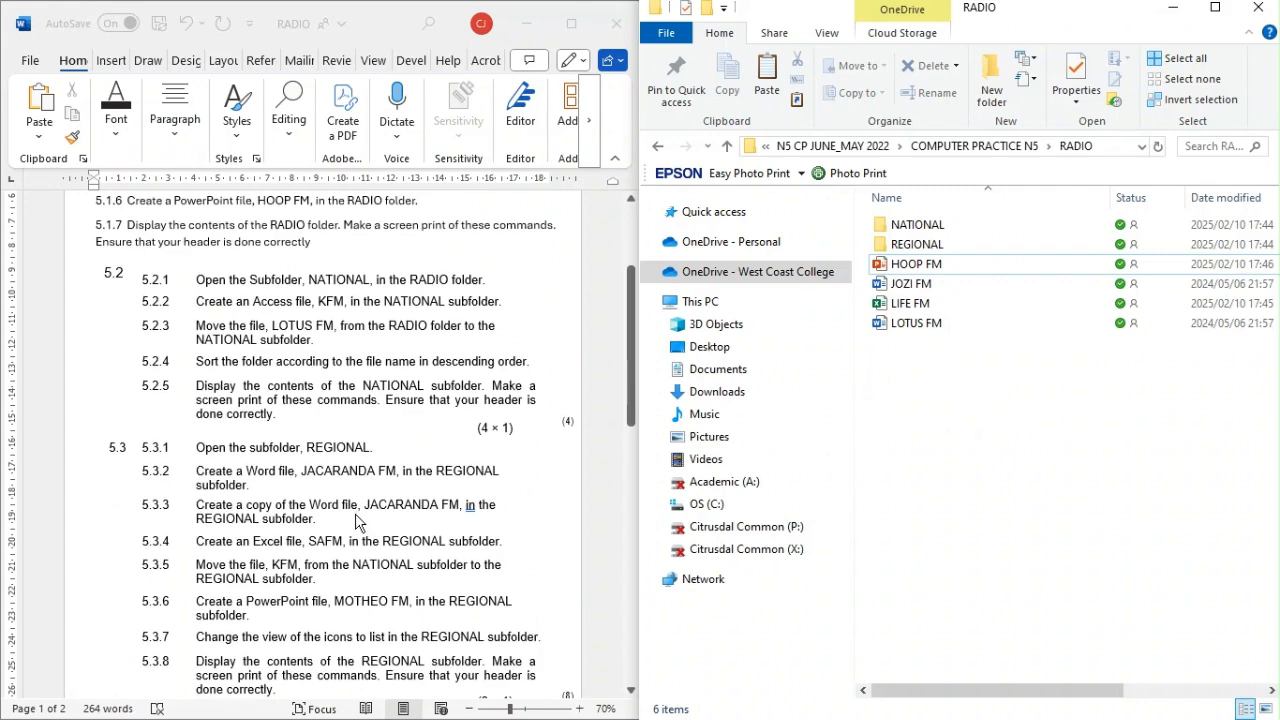
Step: Return to the COMPUTER PRACTICE N5 folder, open the 5.2 document and minimize it
{"action": "left_click", "coordinate": [657, 146]}
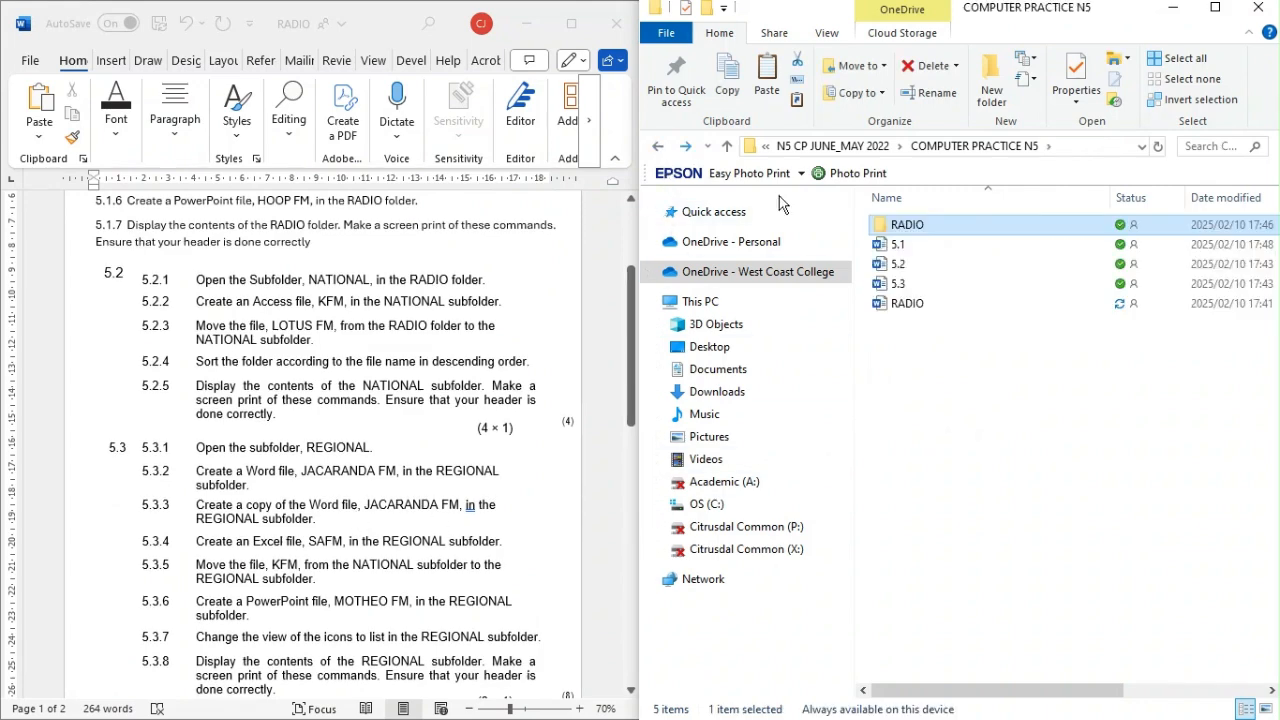
{"action": "left_click", "coordinate": [922, 262]}
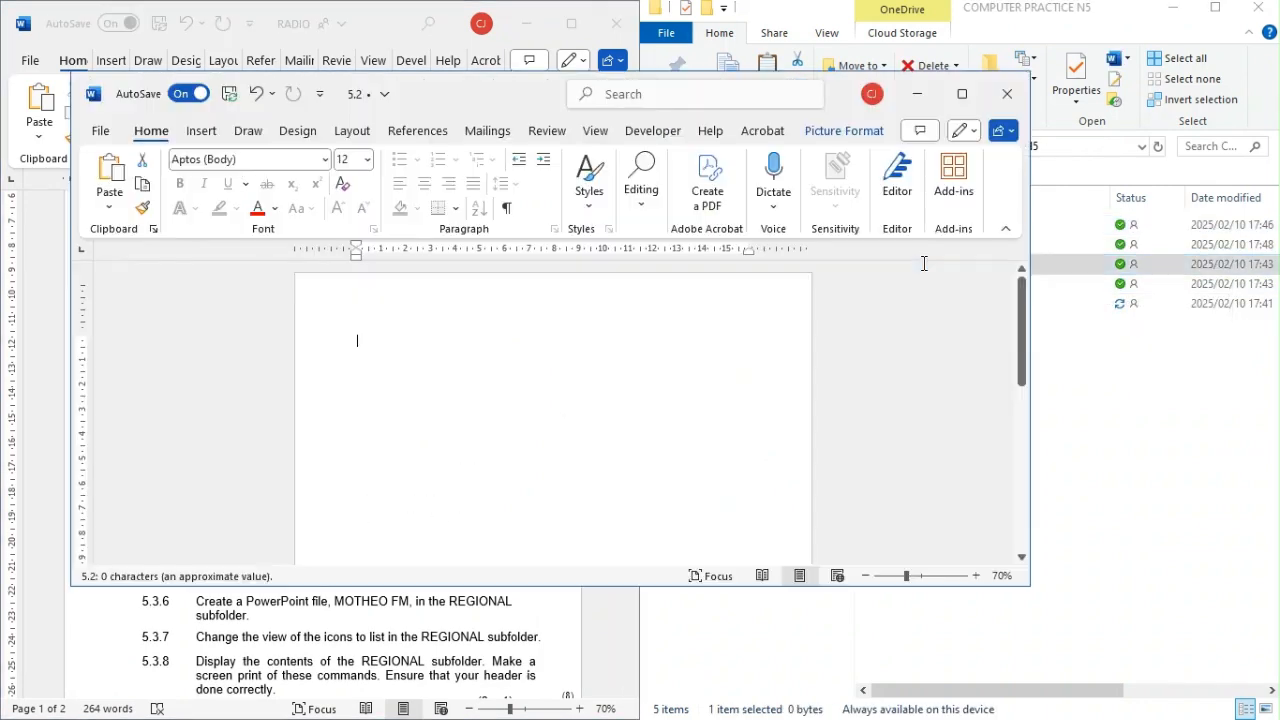
{"action": "left_click", "coordinate": [910, 97]}
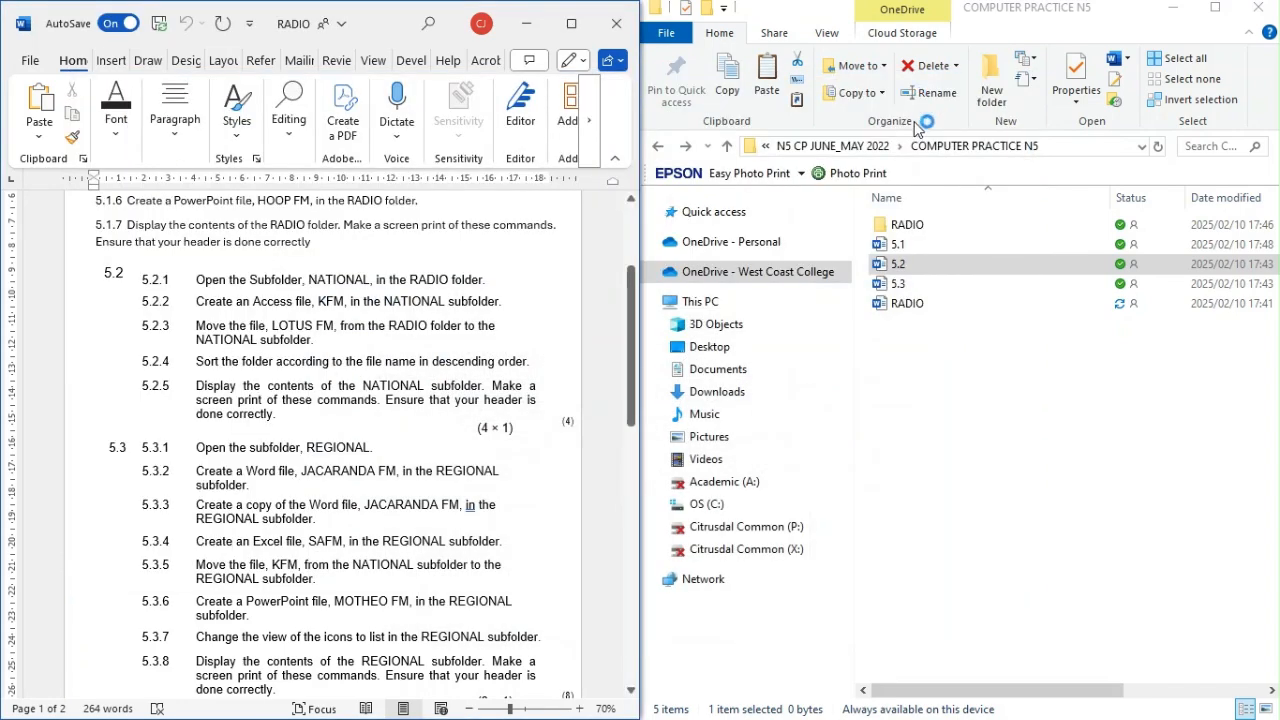
Step: Open the NATIONAL subfolder of the RADIO folder and create a Microsoft Access database named KFM in it
{"action": "double_click", "coordinate": [905, 226]}
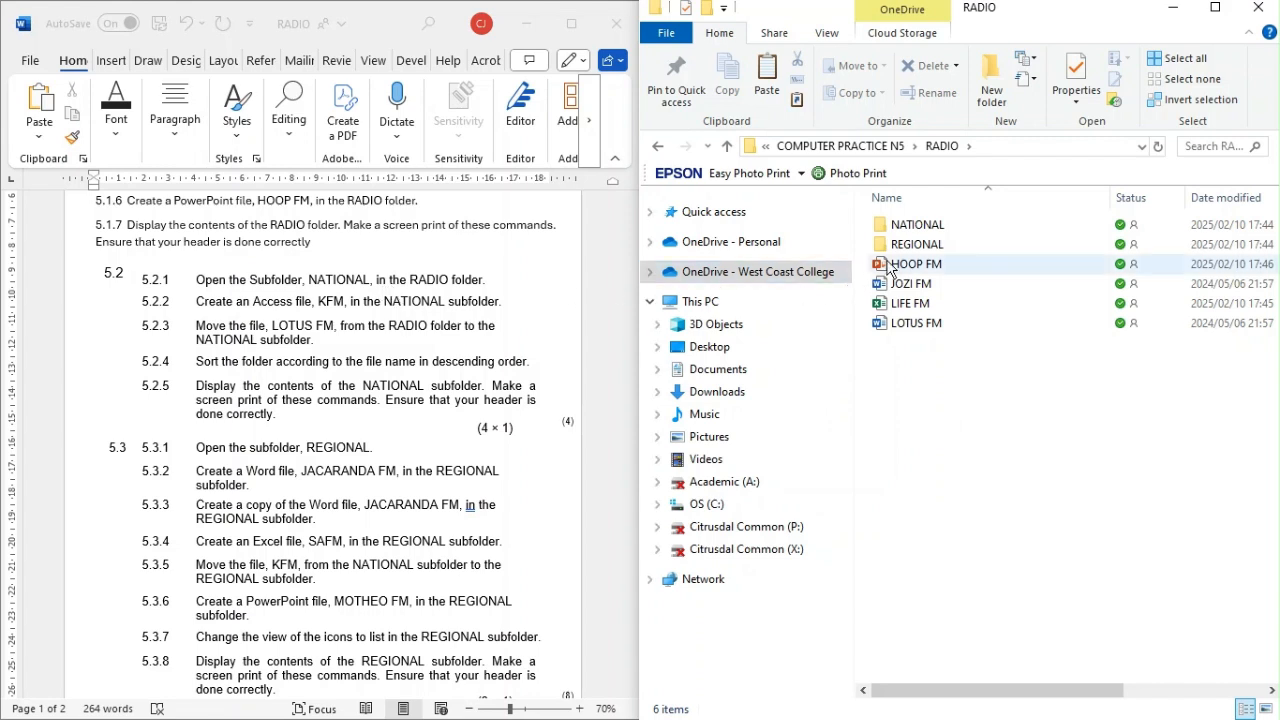
{"action": "double_click", "coordinate": [914, 224]}
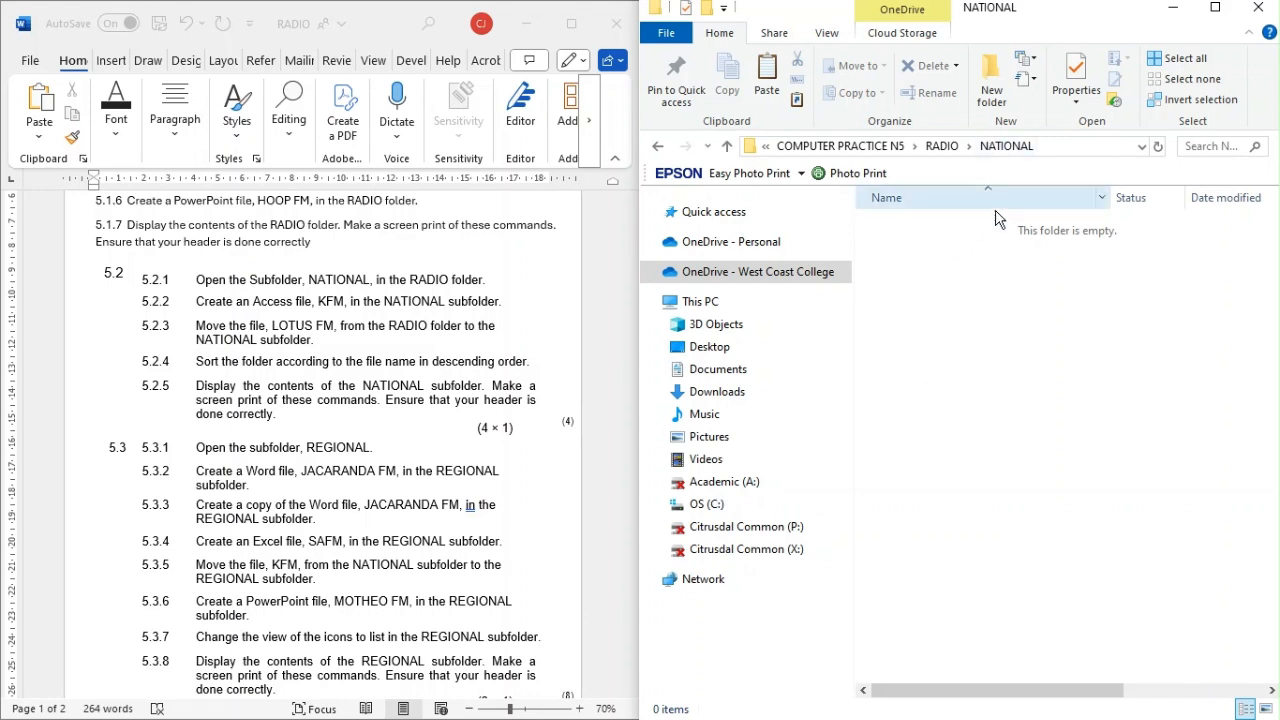
{"action": "left_click", "coordinate": [1027, 58]}
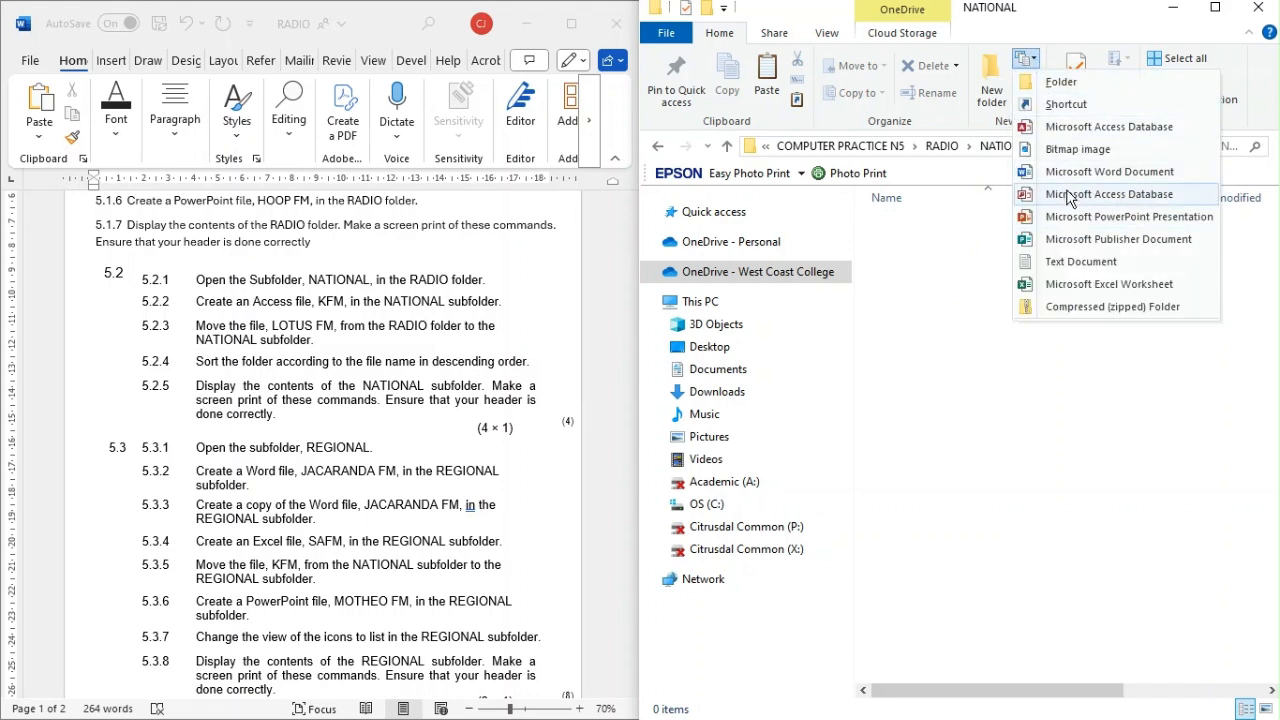
{"action": "left_click", "coordinate": [1061, 130]}
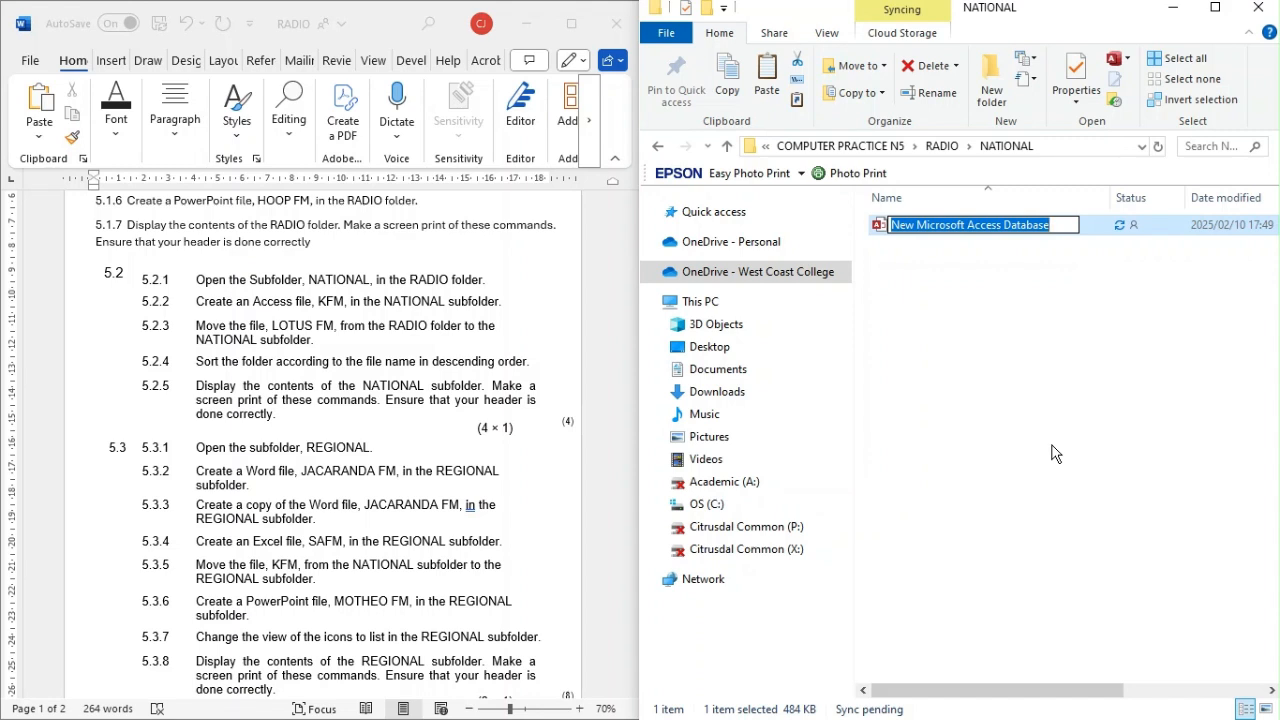
{"action": "type", "text": "KFM"}
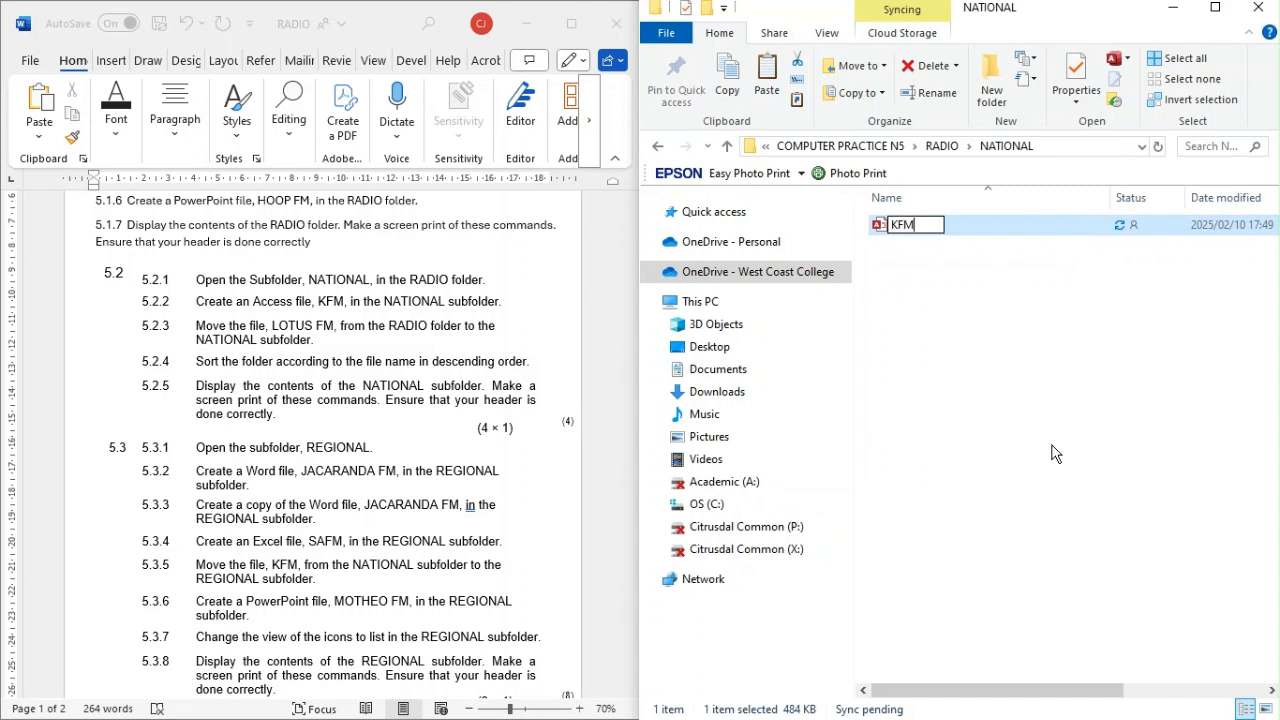
{"action": "key", "text": "Return"}
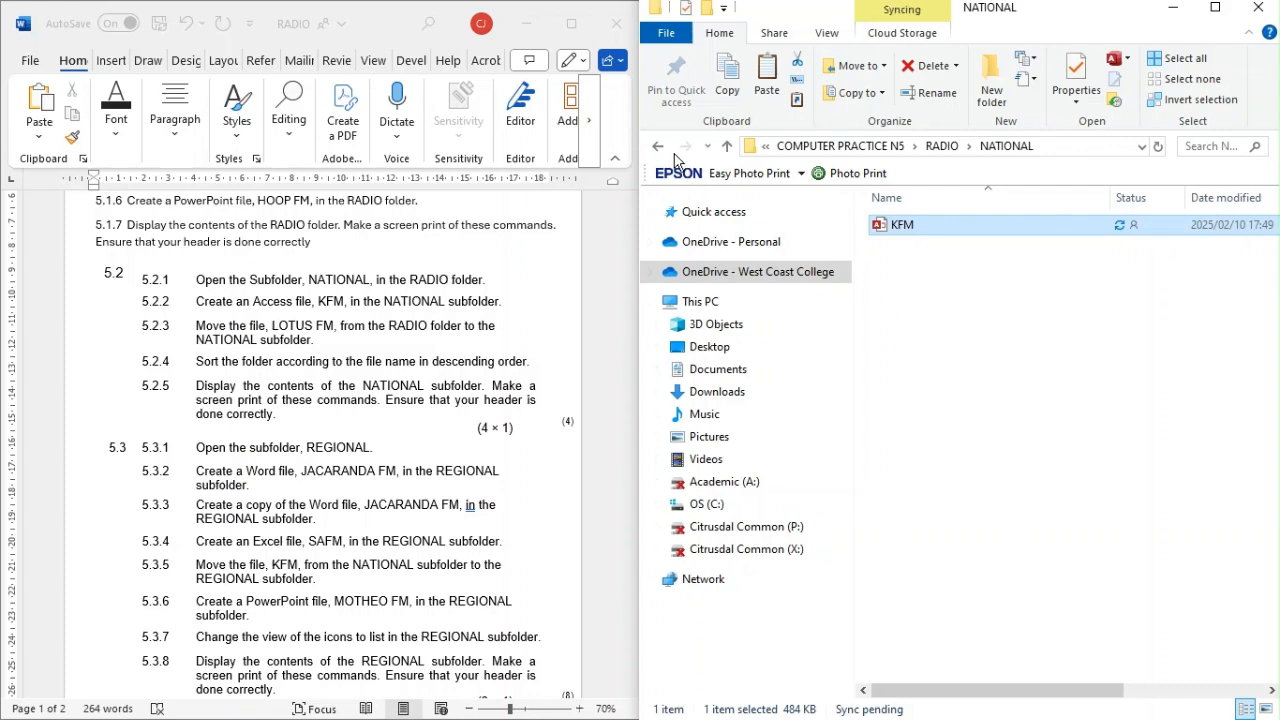
Step: Move the LOTUS FM file from the RADIO folder into the NATIONAL subfolder
{"action": "left_click", "coordinate": [658, 146]}
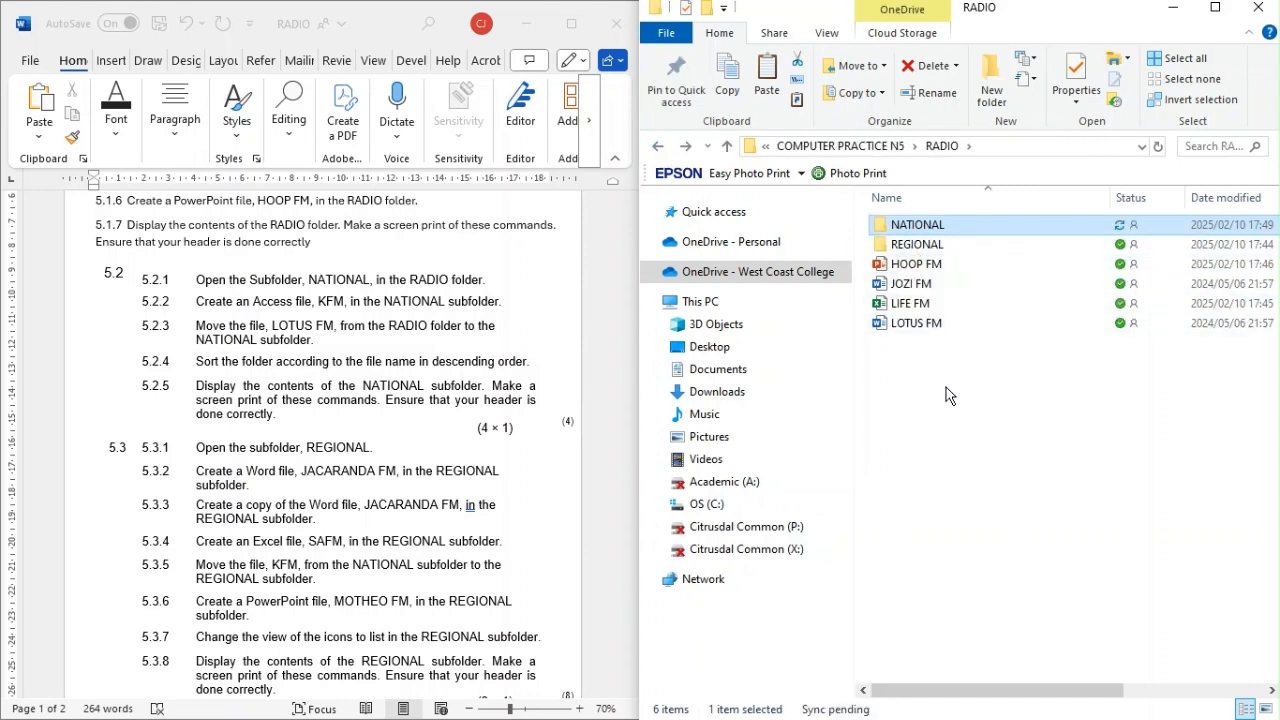
{"action": "left_click", "coordinate": [937, 324]}
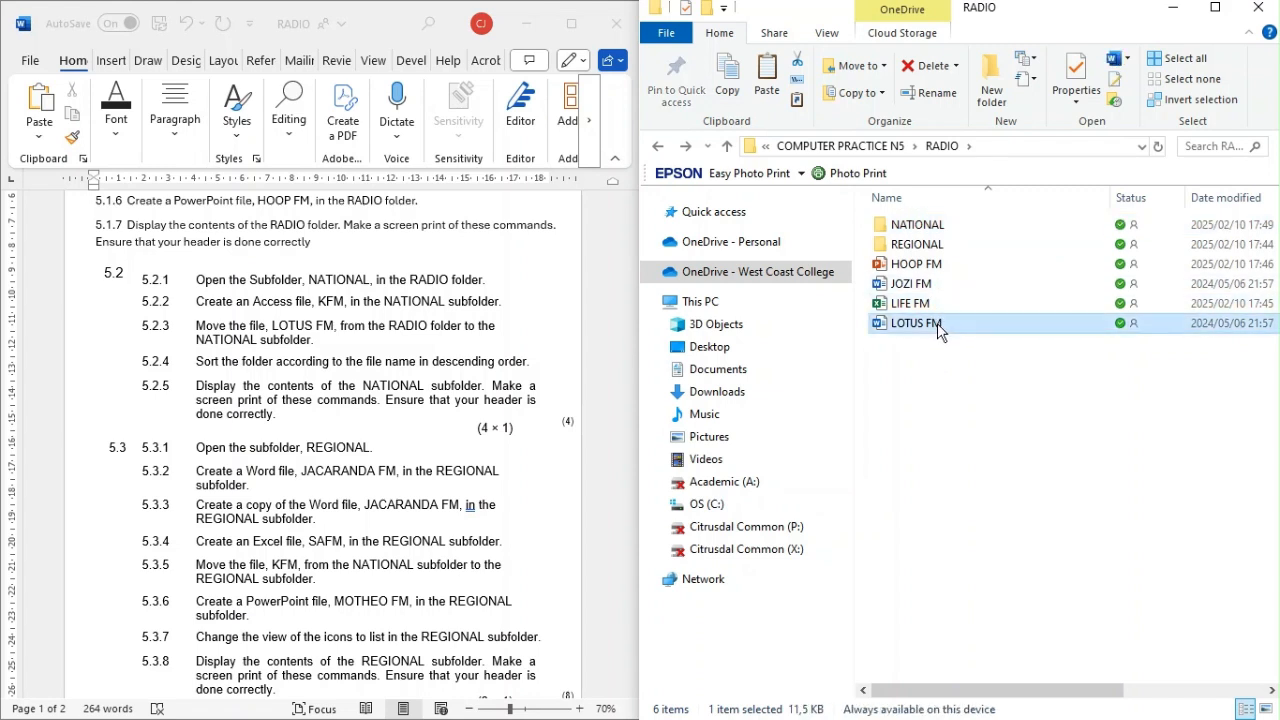
{"action": "left_click", "coordinate": [797, 68]}
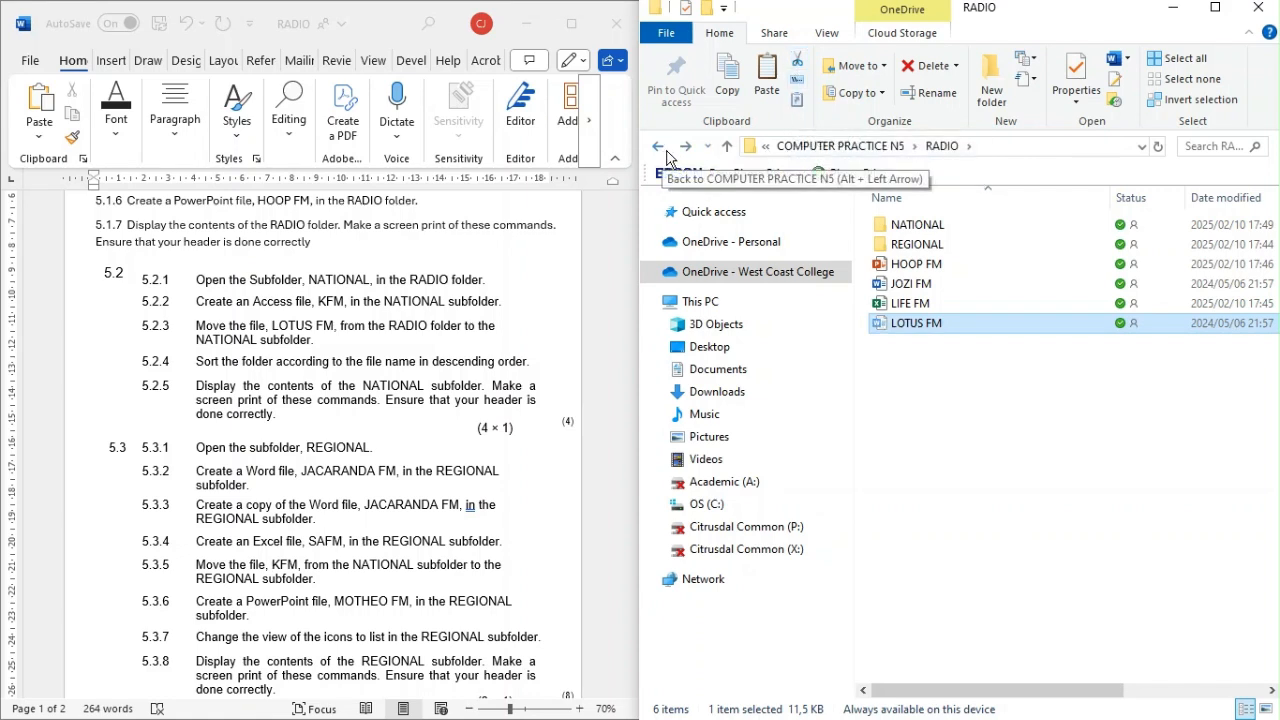
{"action": "double_click", "coordinate": [926, 232]}
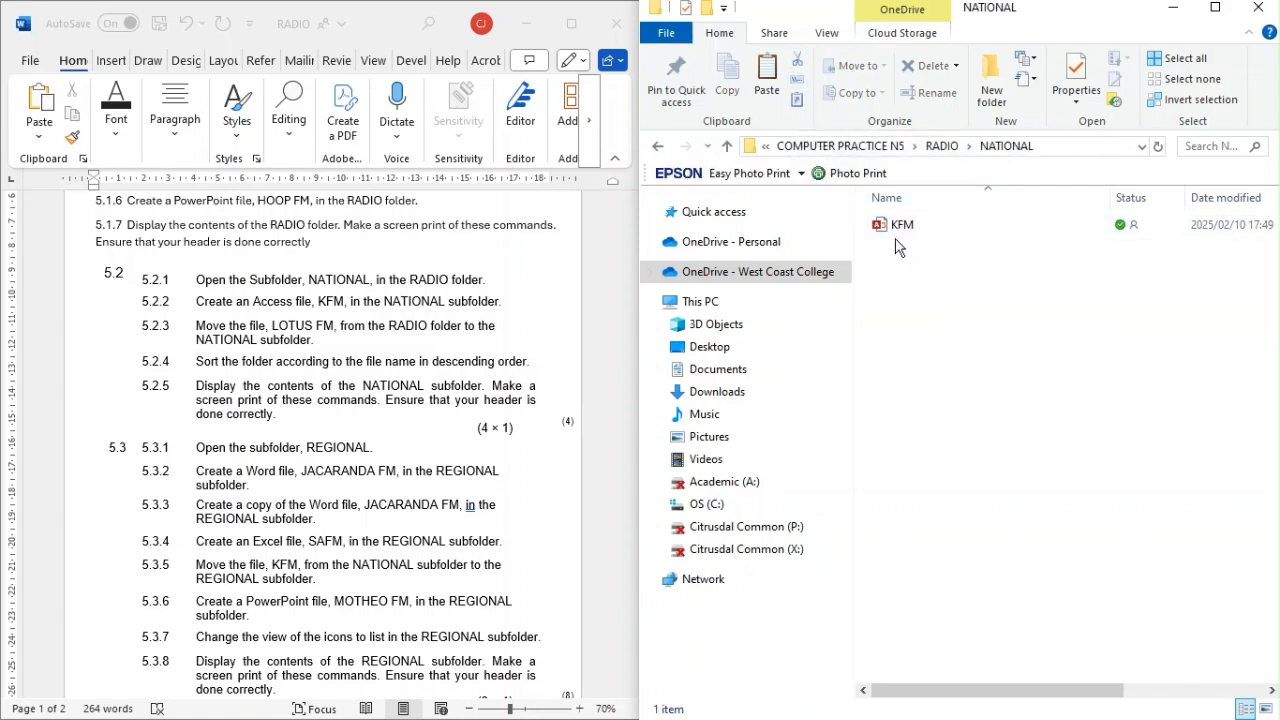
{"action": "left_click", "coordinate": [767, 95]}
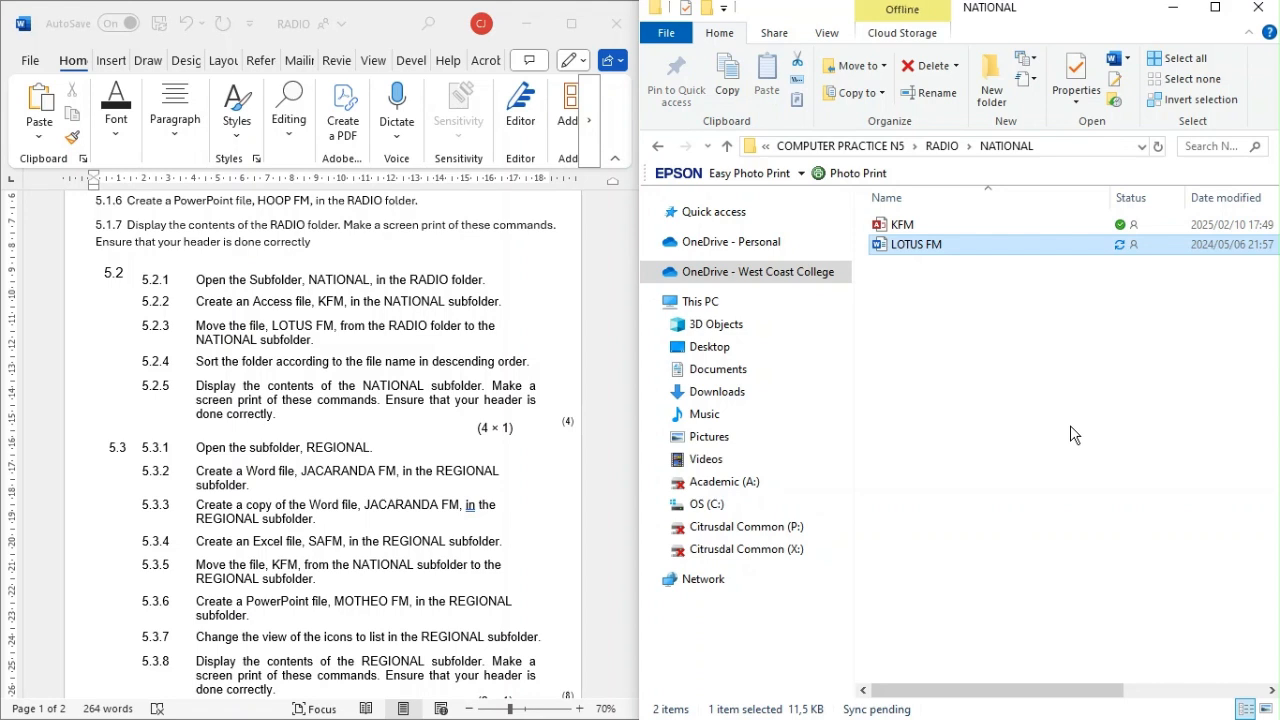
Step: Maximize the NATIONAL folder window and sort its files by name in descending order
{"action": "left_click", "coordinate": [1215, 7]}
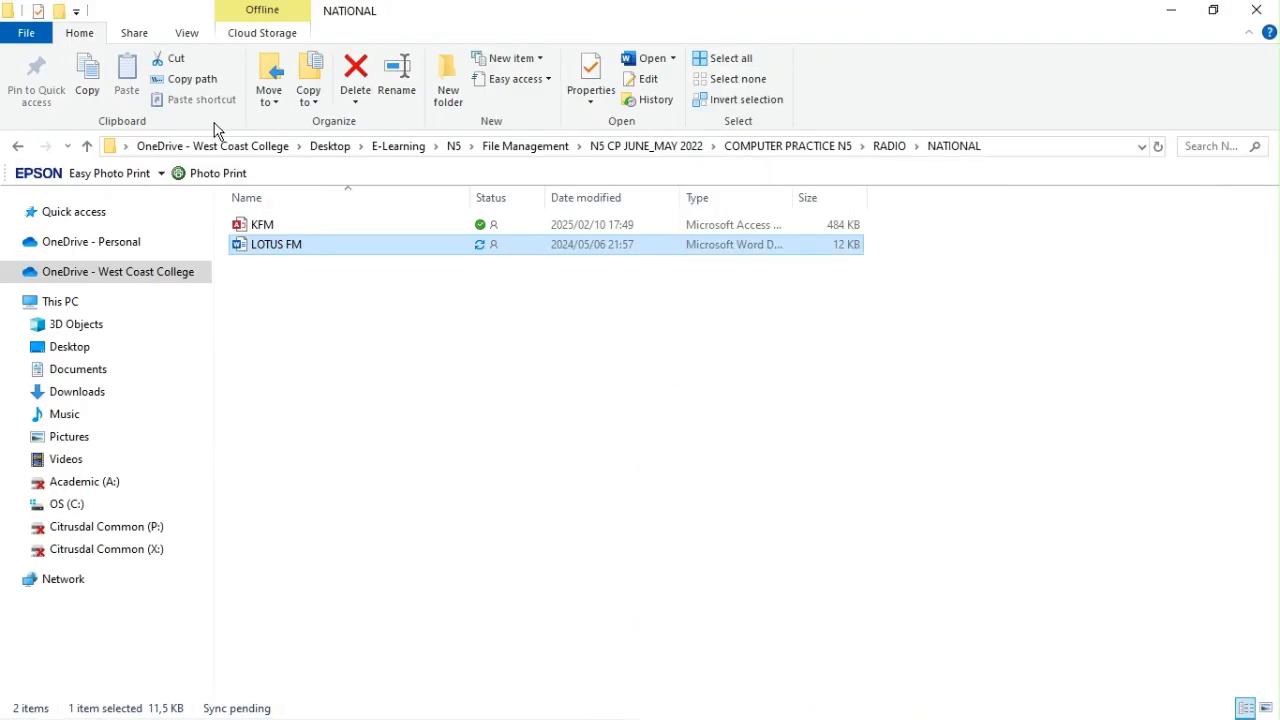
{"action": "left_click", "coordinate": [188, 33]}
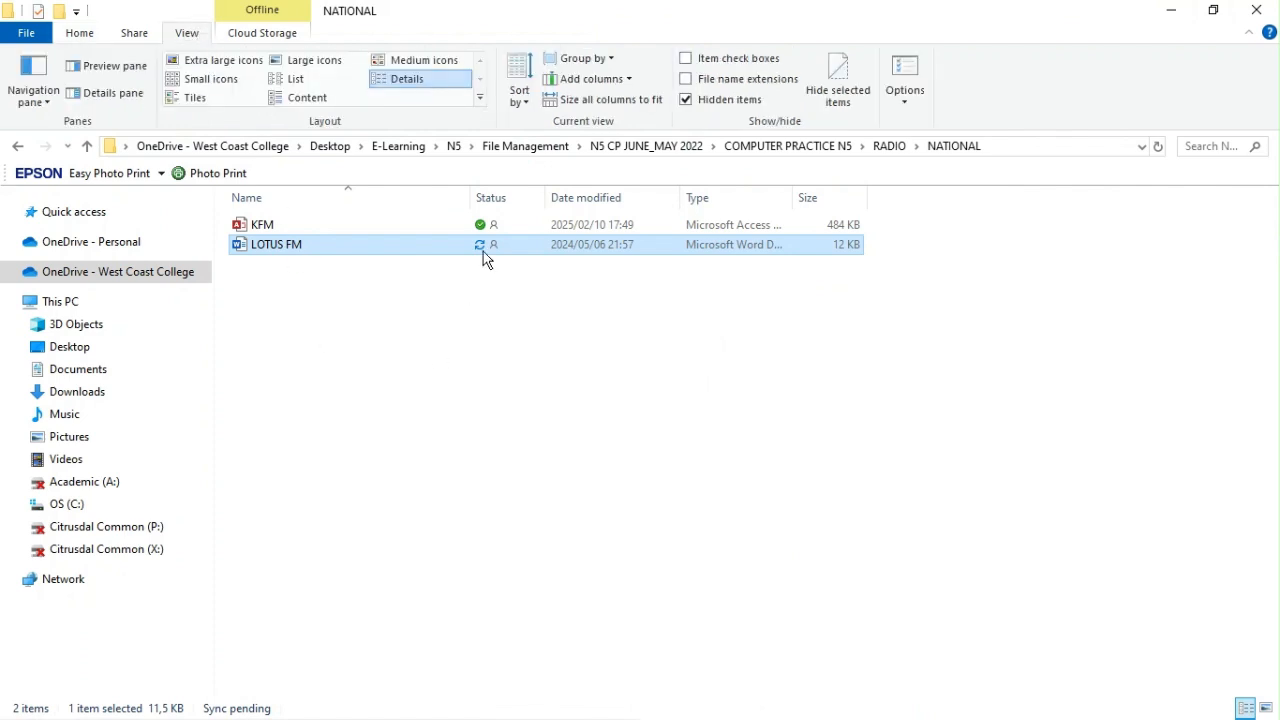
{"action": "left_click", "coordinate": [521, 108]}
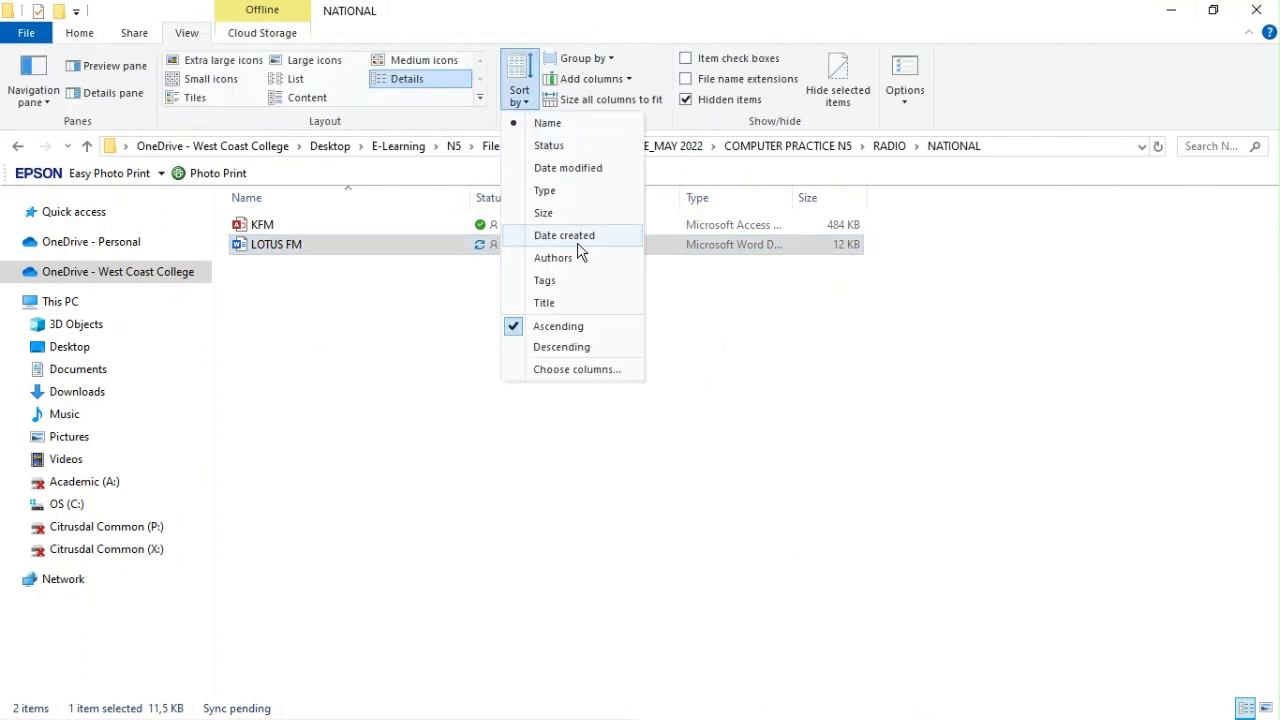
{"action": "left_click", "coordinate": [518, 350]}
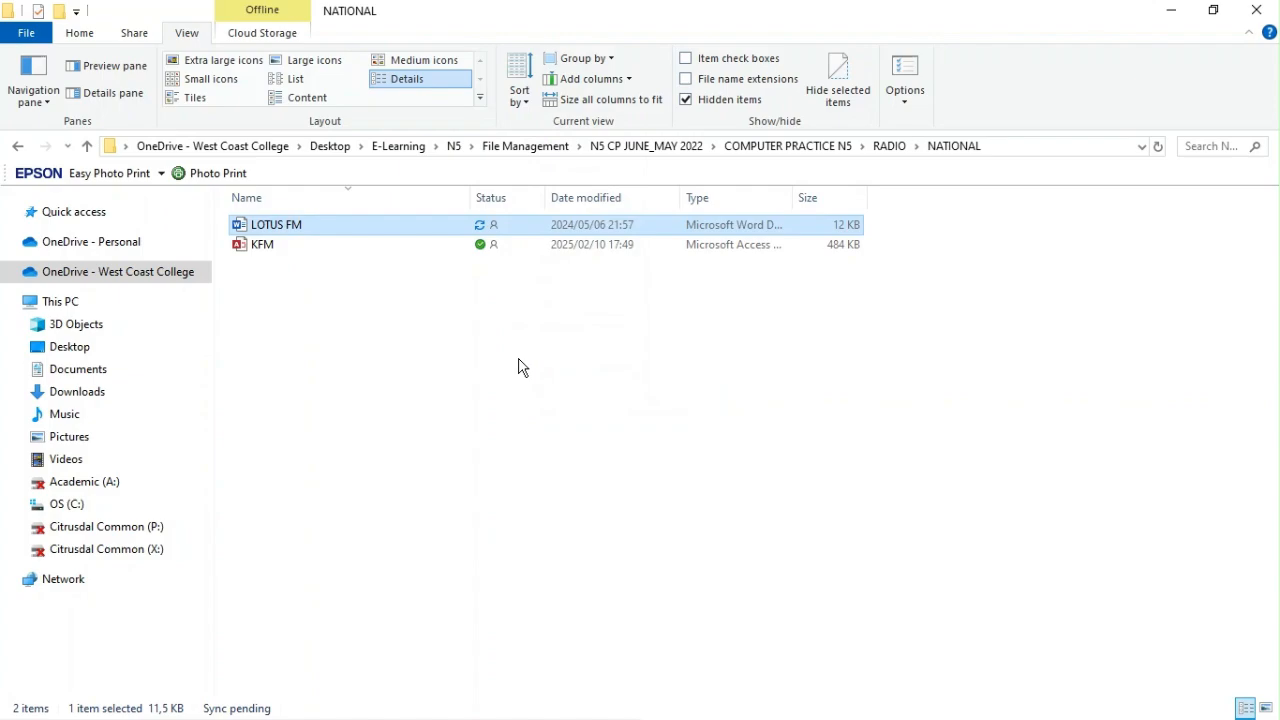
Step: Leave the NATIONAL folder window maximized, switch to the 5.2 document in Word and maximize it
{"action": "key", "text": "super+Right"}
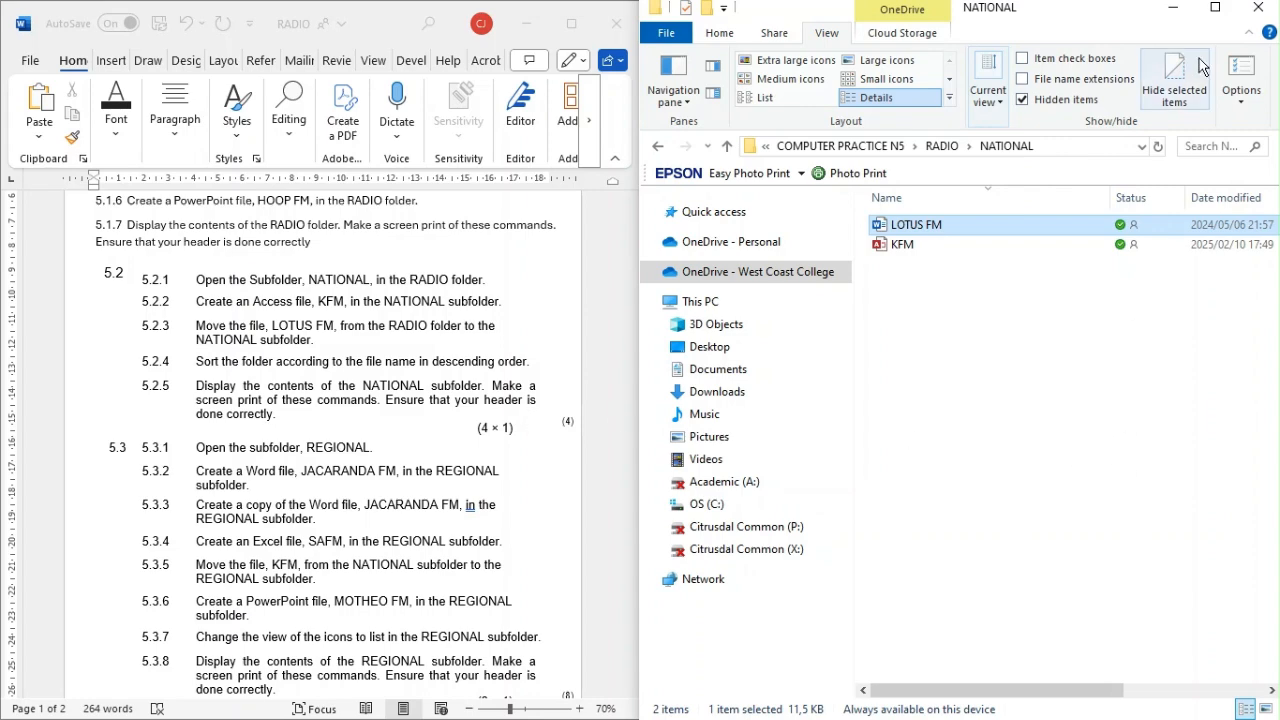
{"action": "left_click", "coordinate": [1213, 9]}
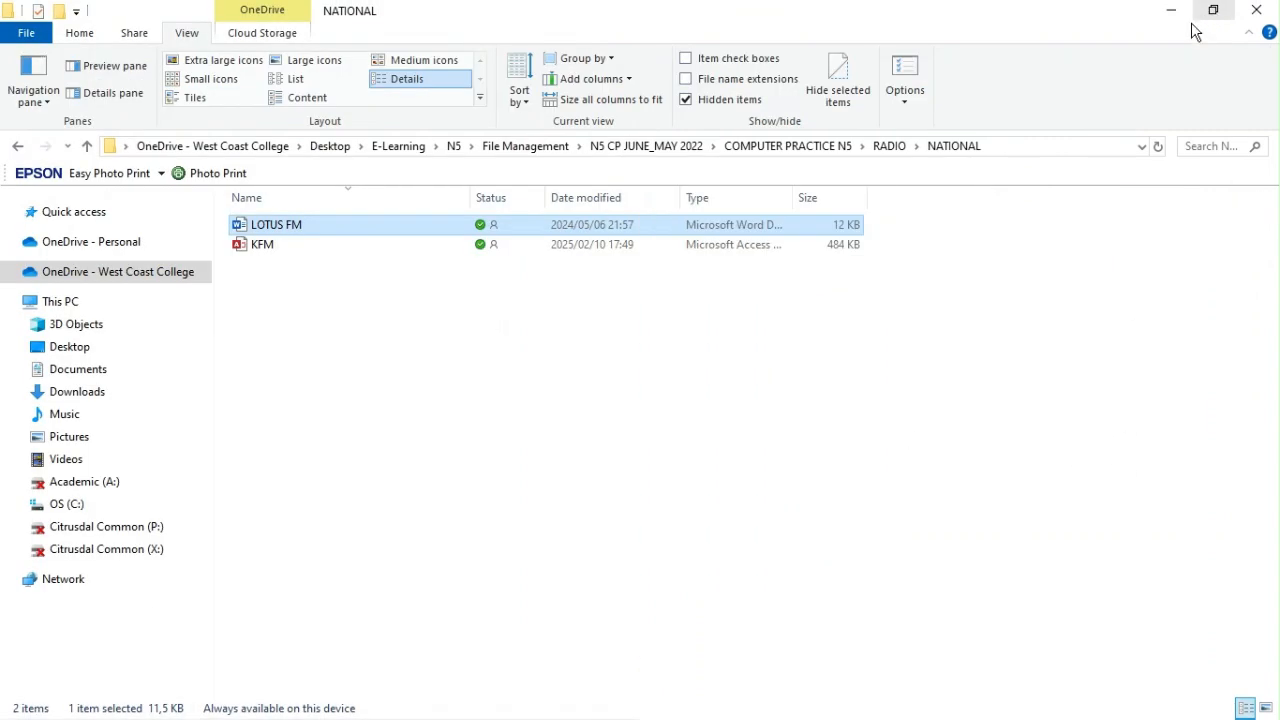
{"action": "key", "text": "alt+Tab"}
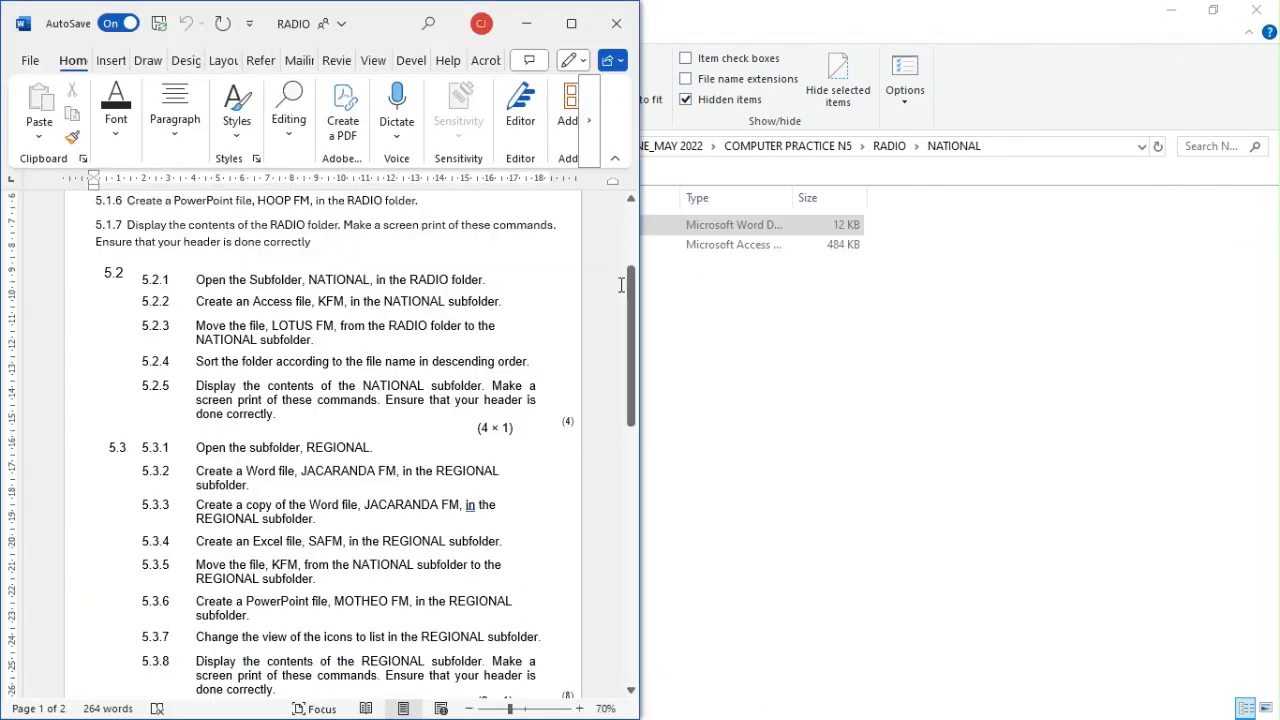
{"action": "key", "text": "alt+Tab"}
{"action": "left_click", "coordinate": [620, 291]}
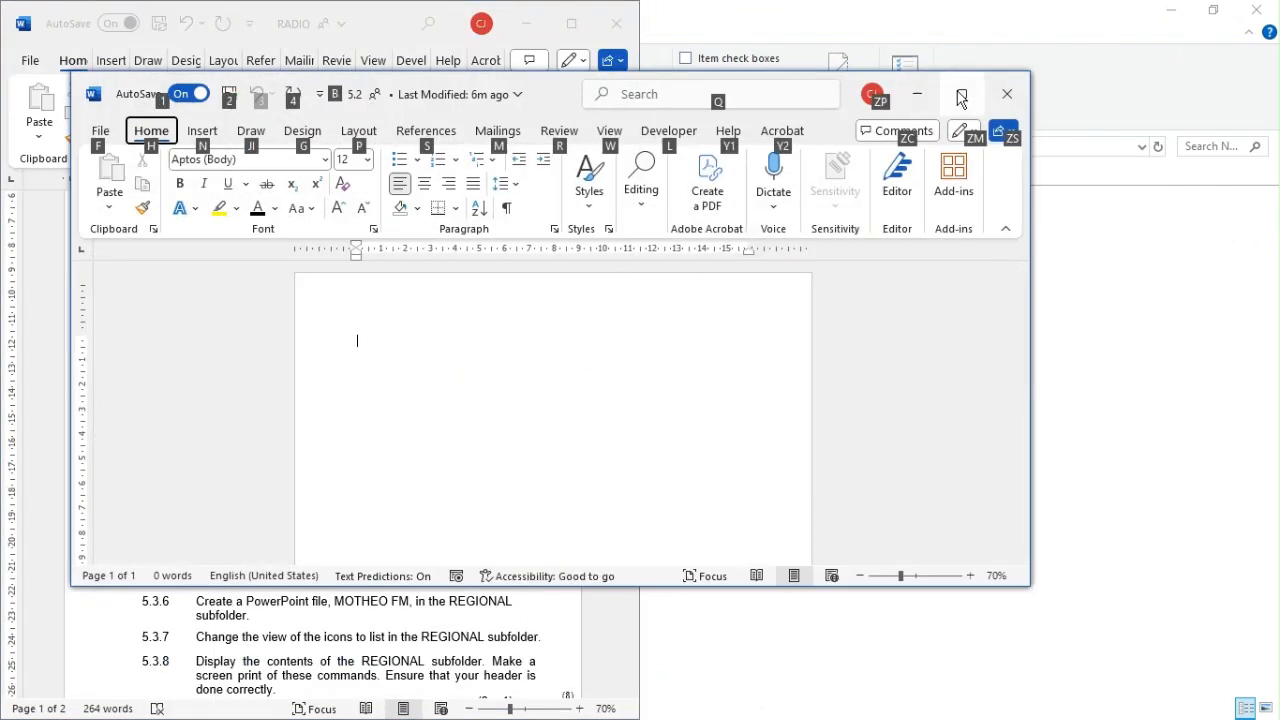
{"action": "left_click", "coordinate": [960, 95]}
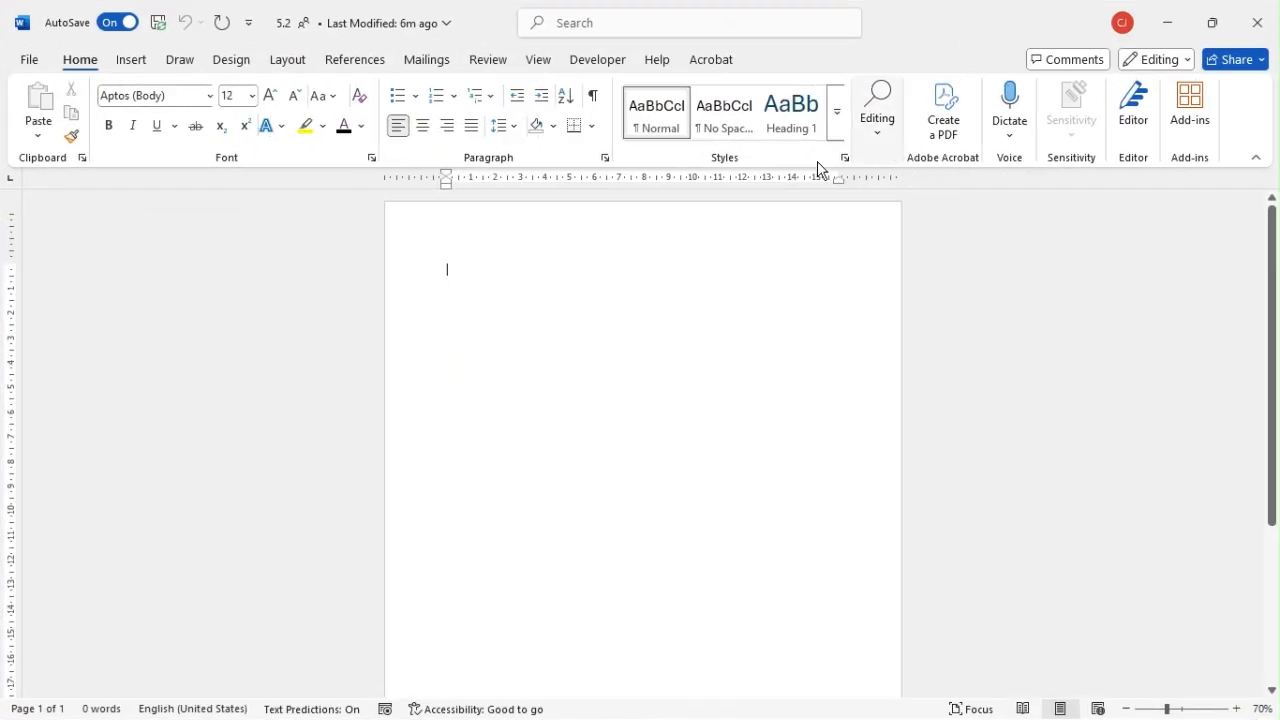
Step: Insert a screenshot of the NATIONAL folder window into the 5.2 document
{"action": "left_click", "coordinate": [131, 60]}
{"action": "left_click", "coordinate": [422, 139]}
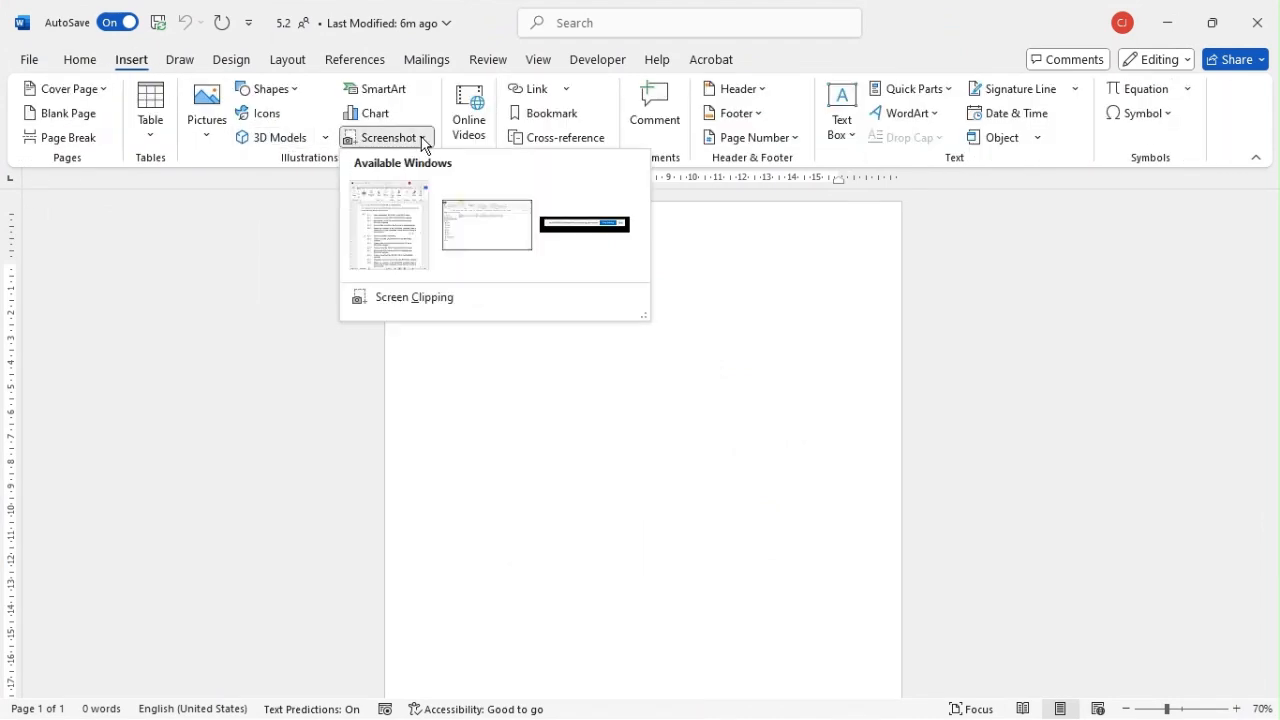
{"action": "left_click", "coordinate": [473, 233]}
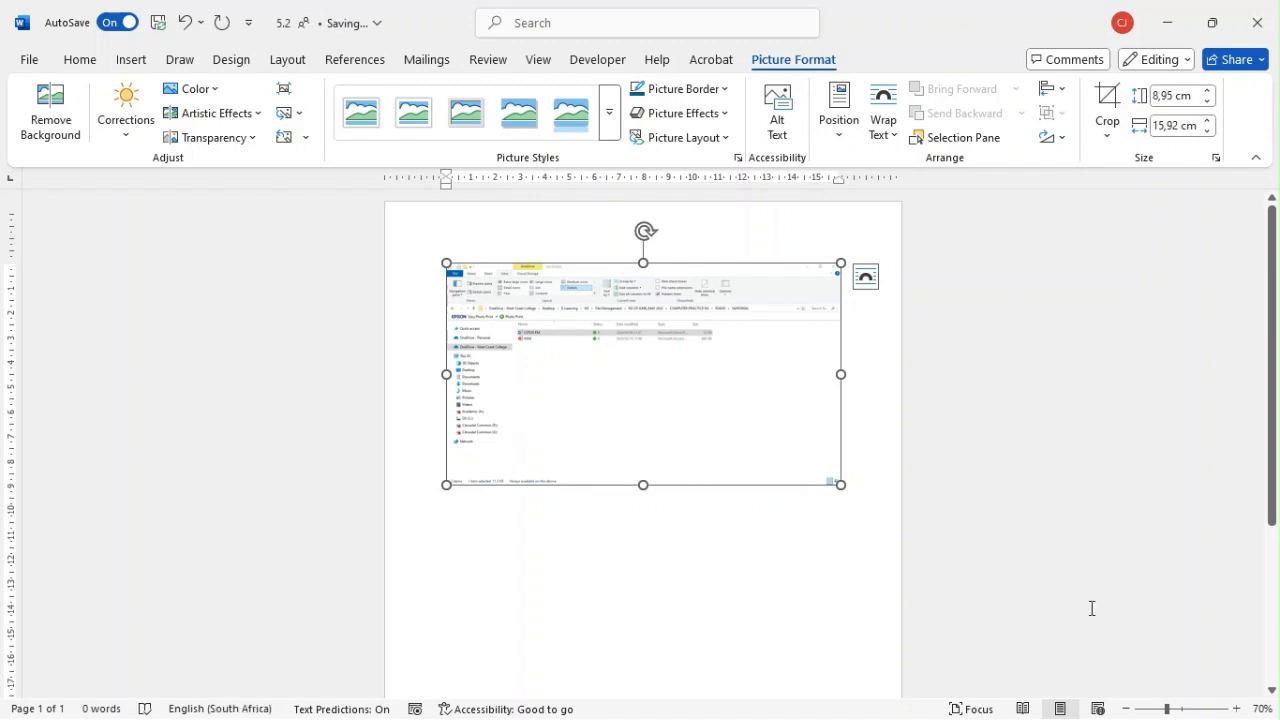
Step: Crop the empty area off the right side of the NATIONAL folder screenshot, ending just past the file list's Size column
{"action": "left_click", "coordinate": [1237, 709]}
{"action": "left_click", "coordinate": [1237, 709]}
{"action": "left_click", "coordinate": [1237, 709]}
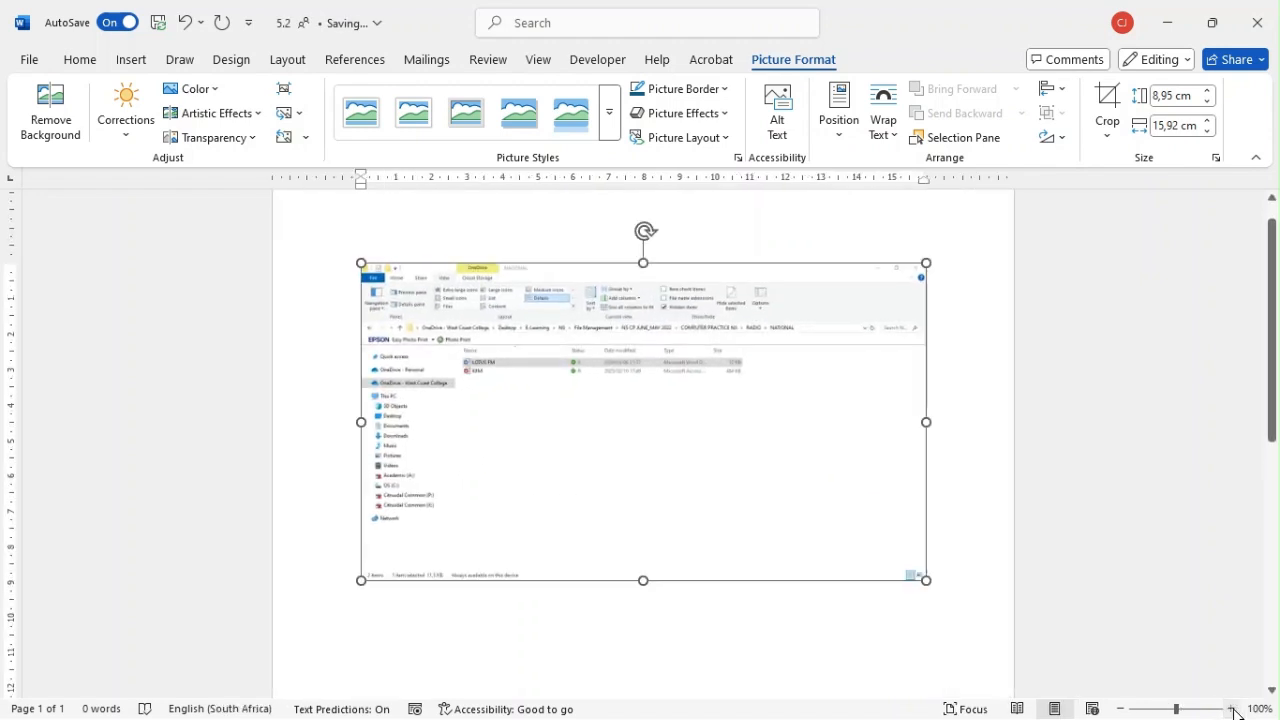
{"action": "left_click", "coordinate": [1105, 128]}
{"action": "left_click", "coordinate": [1120, 163]}
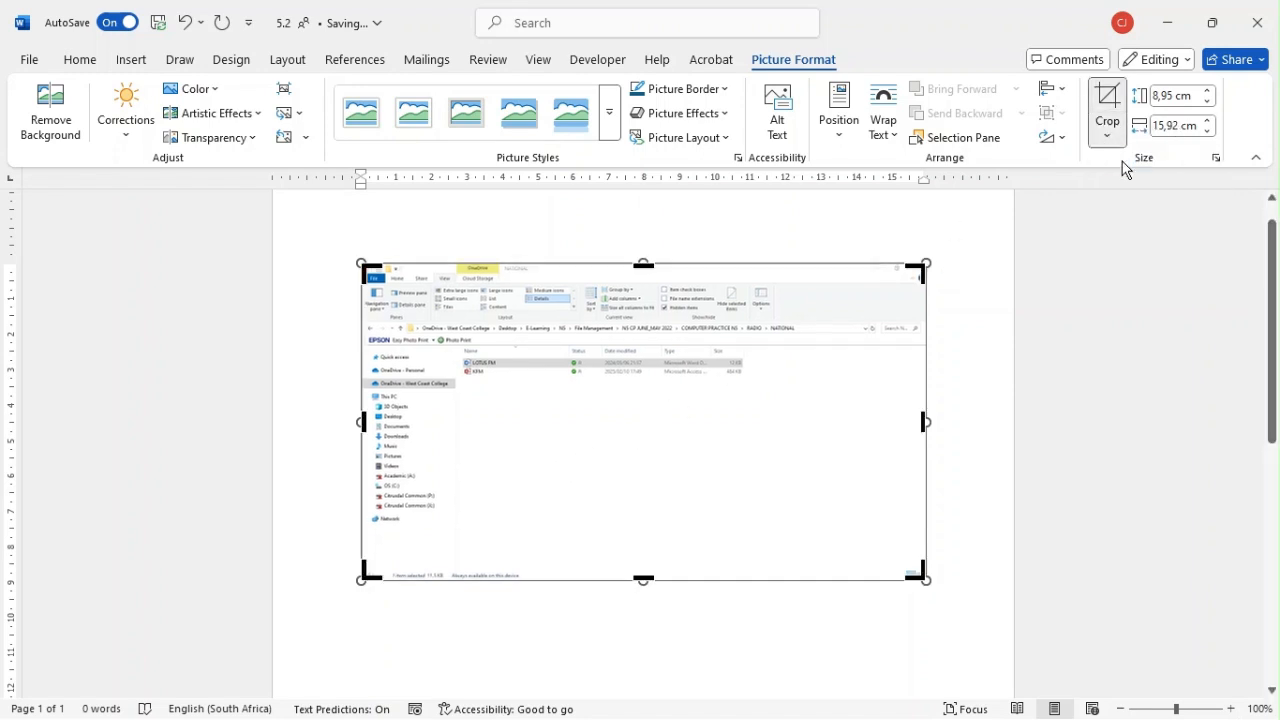
{"action": "left_click_drag", "start_coordinate": [925, 422], "coordinate": [745, 424]}
{"action": "left_click", "coordinate": [779, 679]}
{"action": "left_click", "coordinate": [716, 570]}
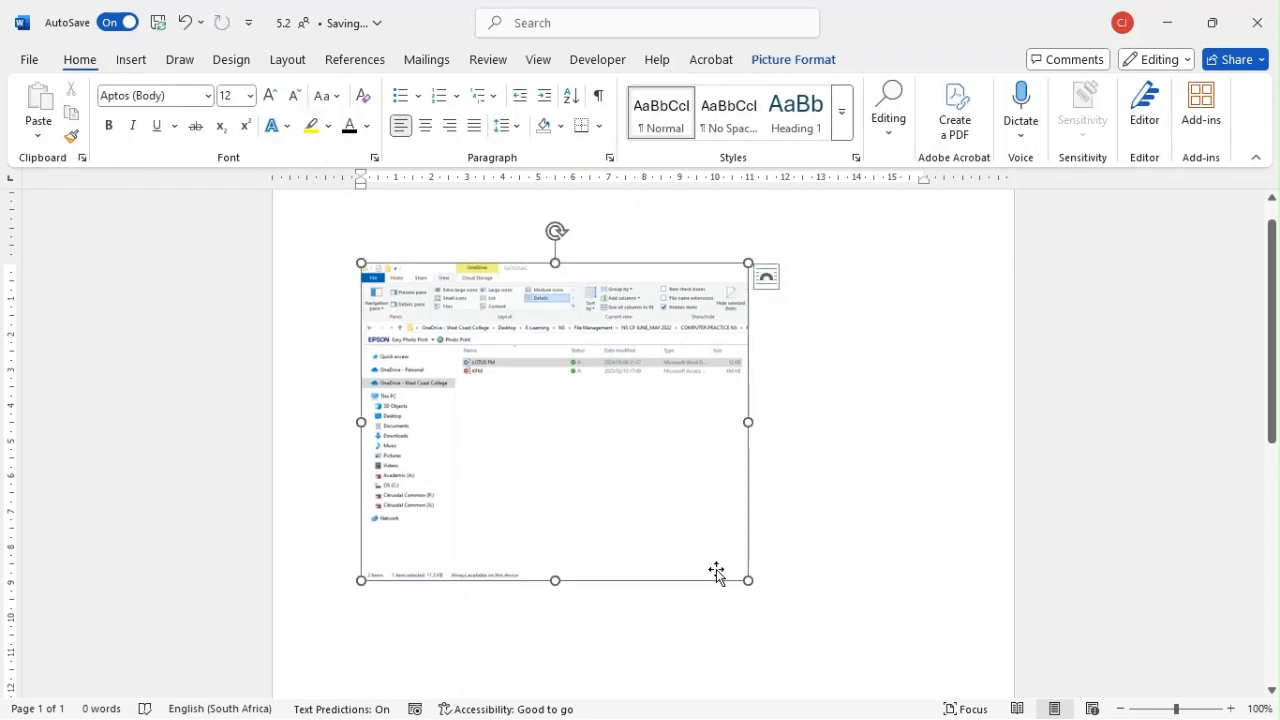
Step: Enlarge the cropped screenshot to about 13,6 cm high by 16,56 cm wide and close the 5.2 document
{"action": "left_click_drag", "start_coordinate": [754, 599], "coordinate": [891, 669]}
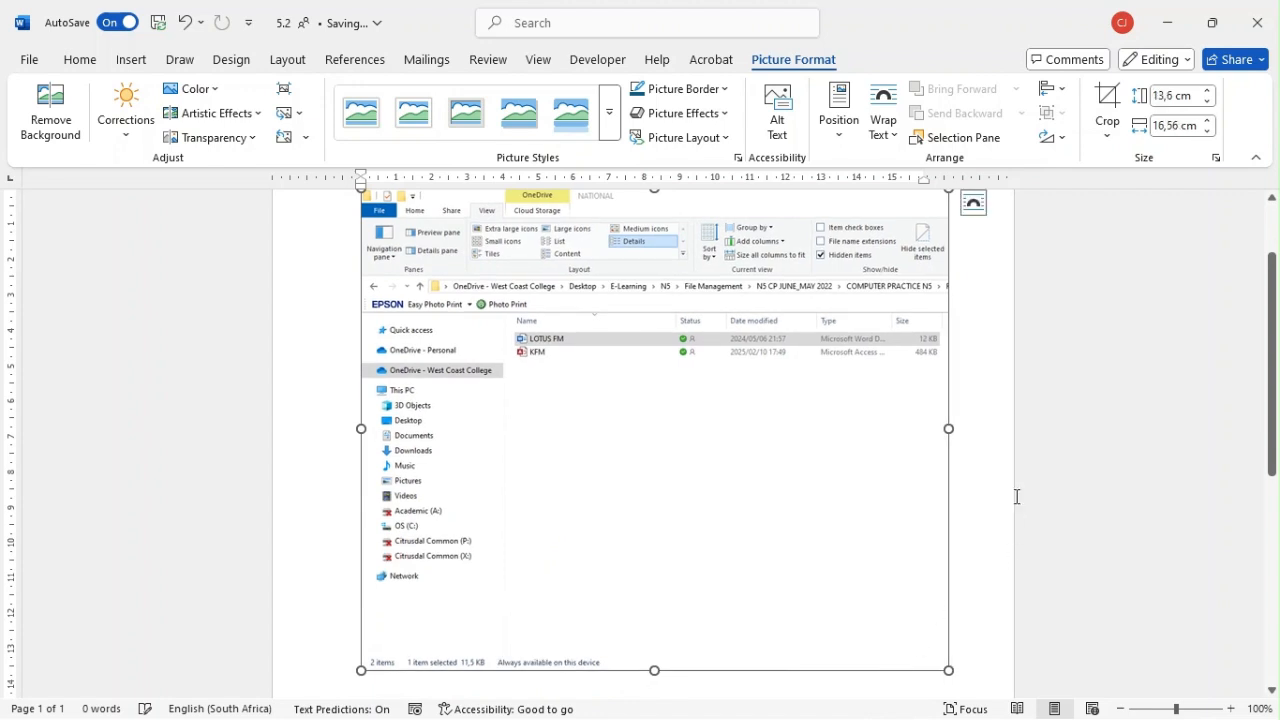
{"action": "scroll", "coordinate": [1000, 500], "scroll_direction": "down", "scroll_amount": 5}
{"action": "scroll", "coordinate": [932, 507], "scroll_direction": "up", "scroll_amount": 6}
{"action": "scroll", "coordinate": [921, 503], "scroll_direction": "up", "scroll_amount": 1}
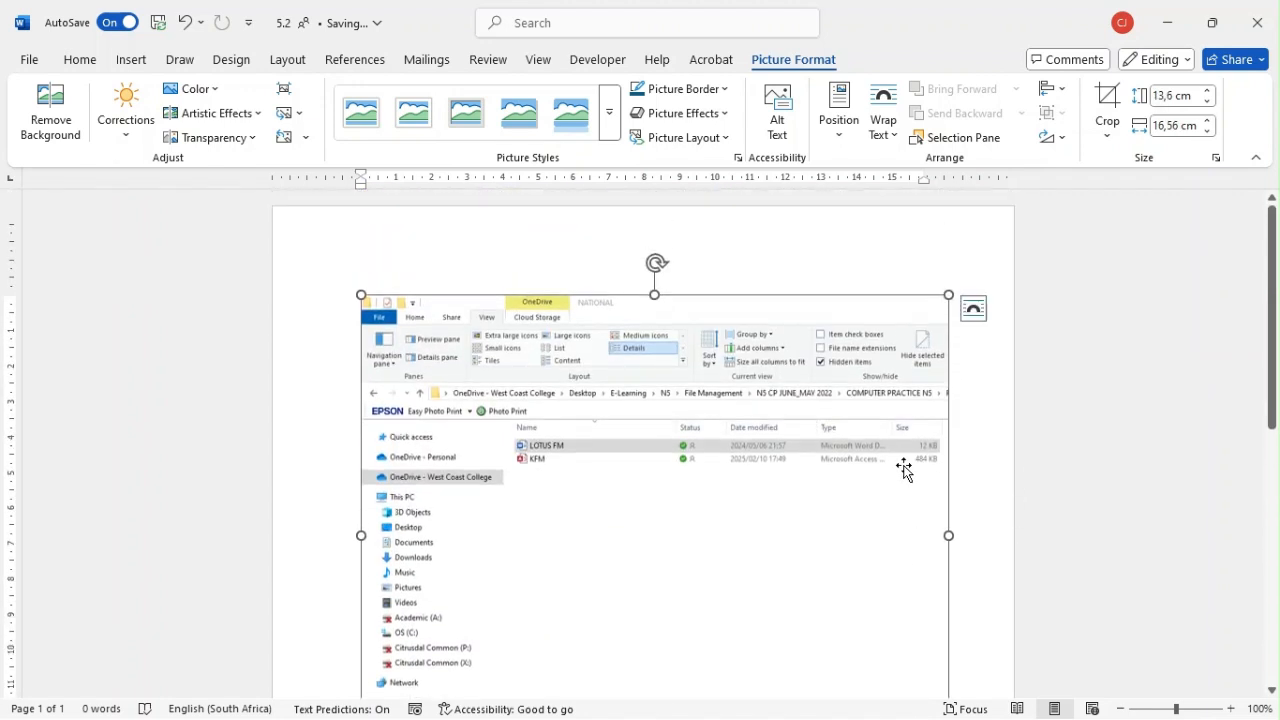
{"action": "left_click", "coordinate": [1274, 13]}
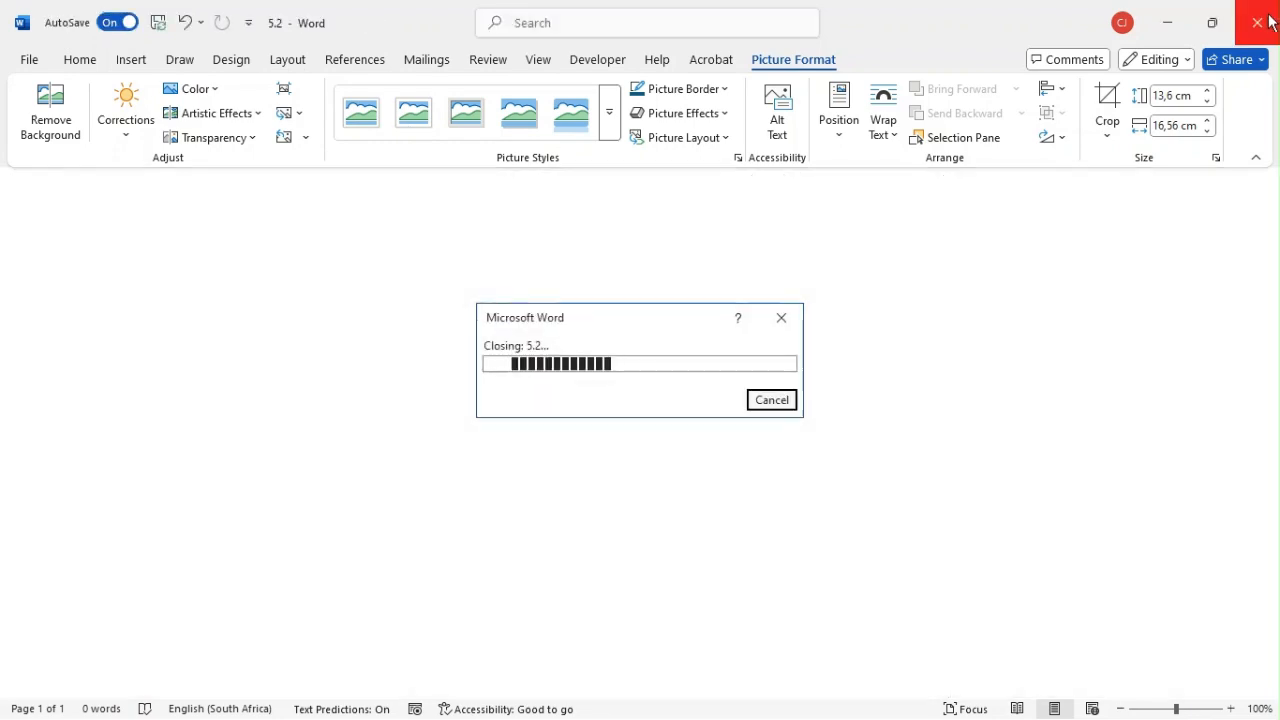
{"action": "left_click", "coordinate": [821, 424]}
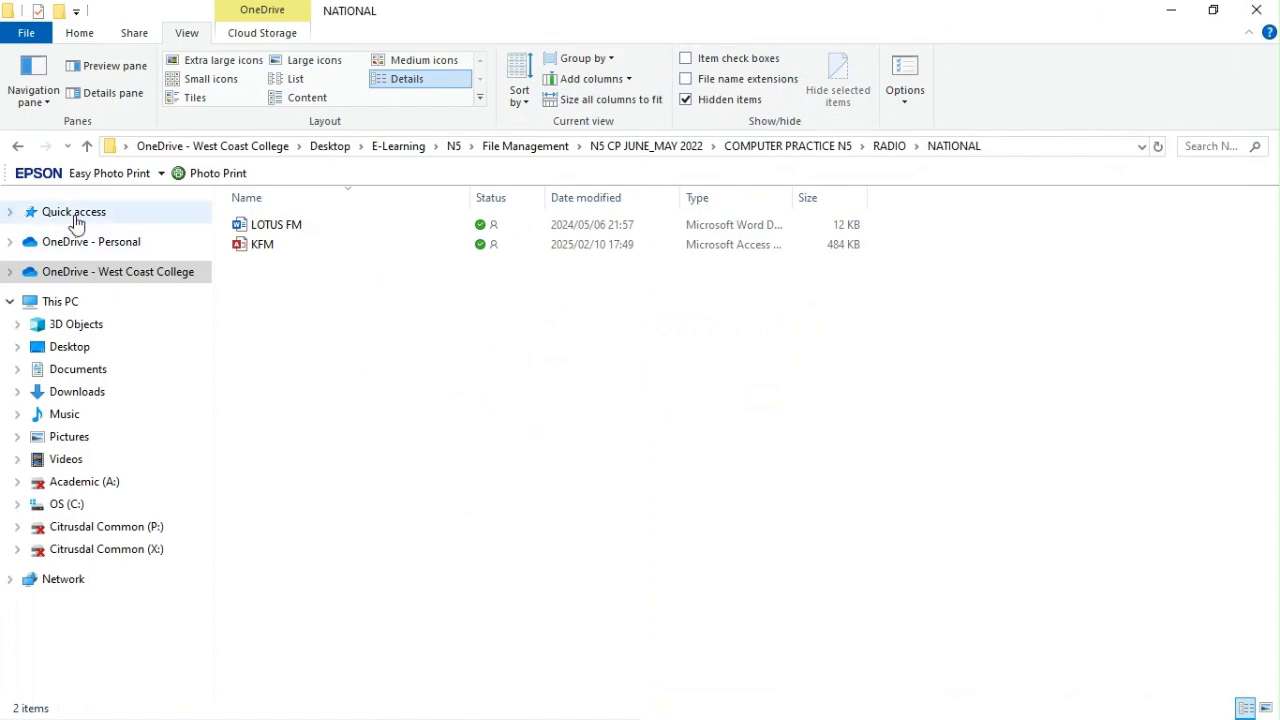
Step: Place the NATIONAL folder window beside the RADIO question document, and open the REGIONAL subfolder of the RADIO folder in it
{"action": "key", "text": "super+Right"}
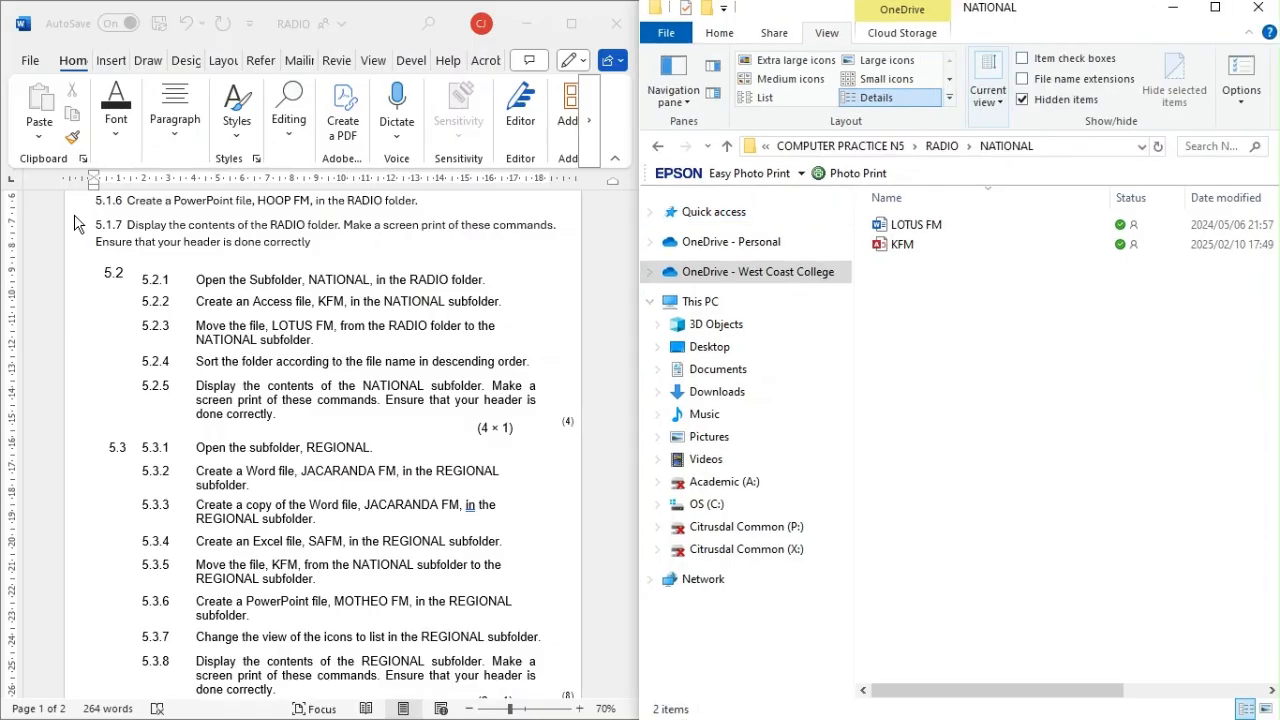
{"action": "left_click", "coordinate": [659, 150]}
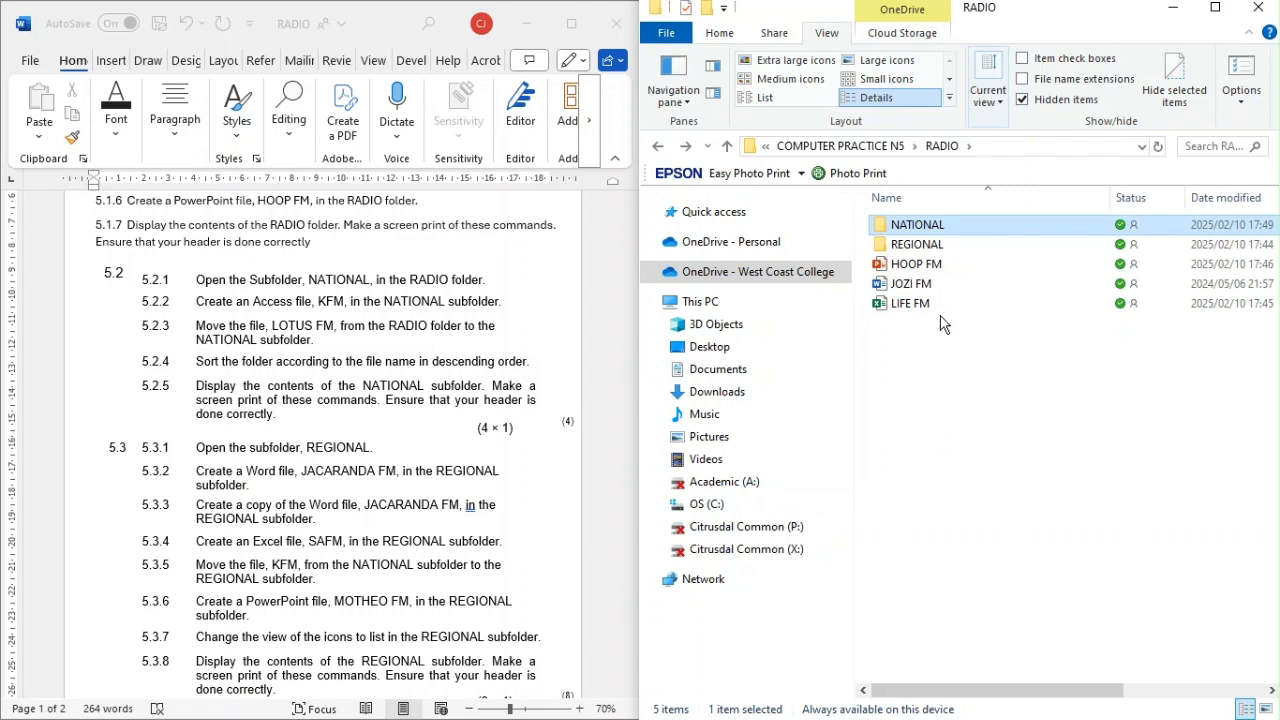
{"action": "double_click", "coordinate": [913, 248]}
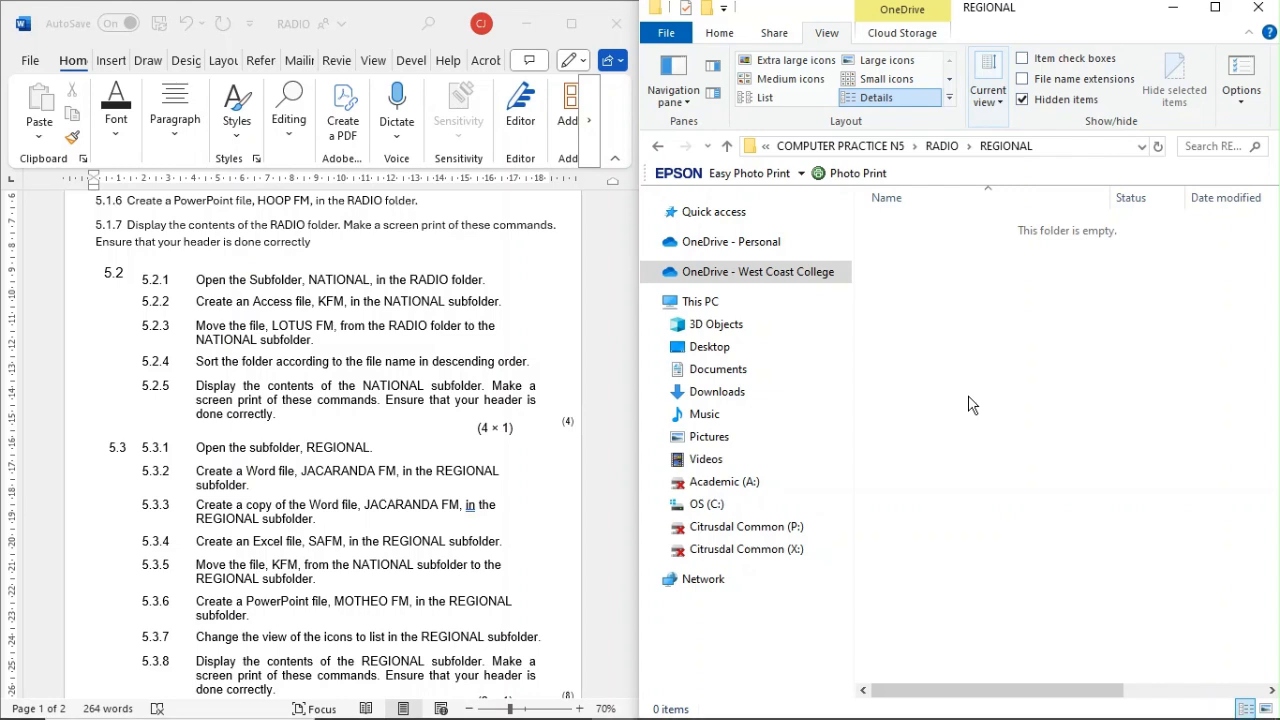
Step: Create a Microsoft Word document named JACARANA FM in the REGIONAL subfolder
{"action": "left_click", "coordinate": [728, 42]}
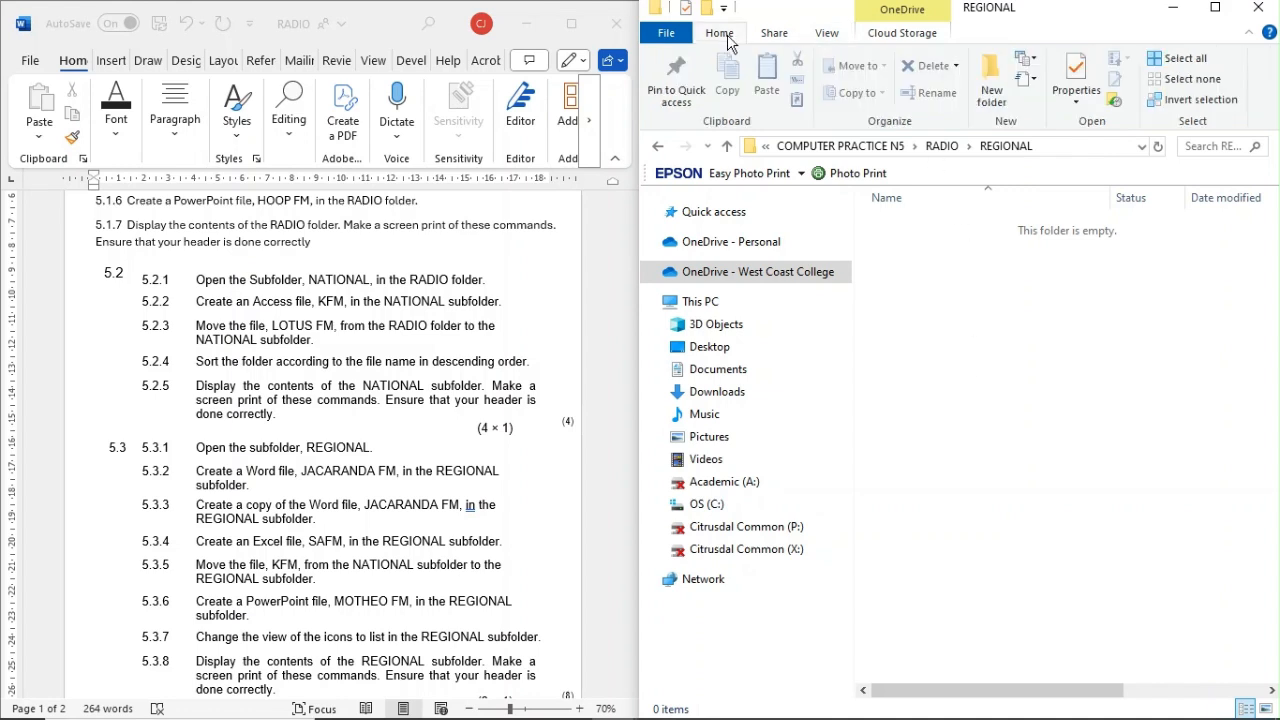
{"action": "left_click", "coordinate": [1031, 63]}
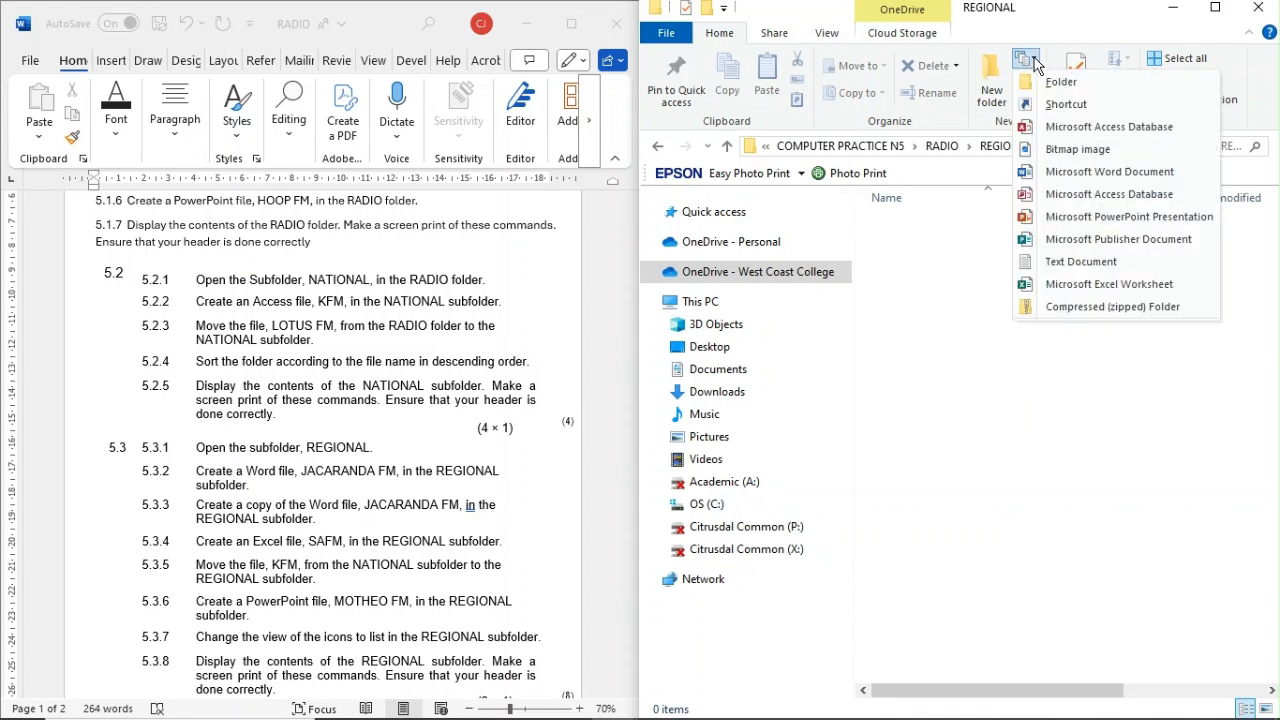
{"action": "left_click", "coordinate": [1066, 172]}
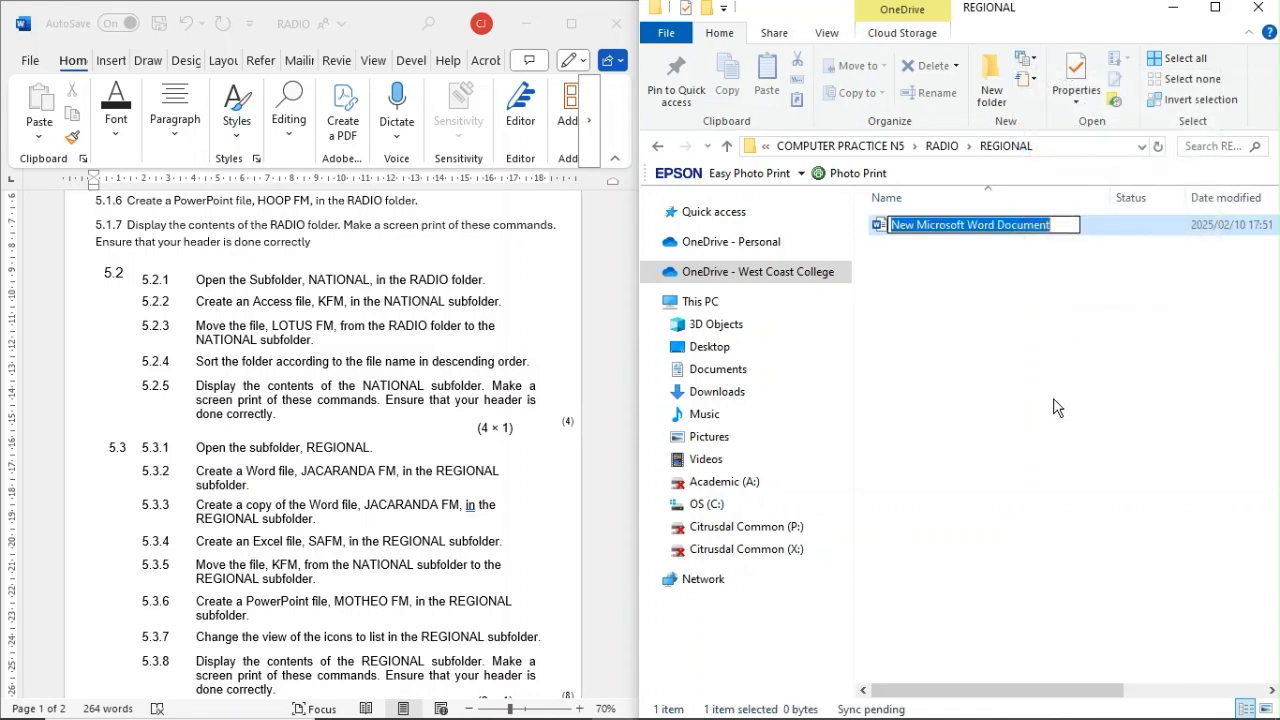
{"action": "key", "text": "BackSpace"}
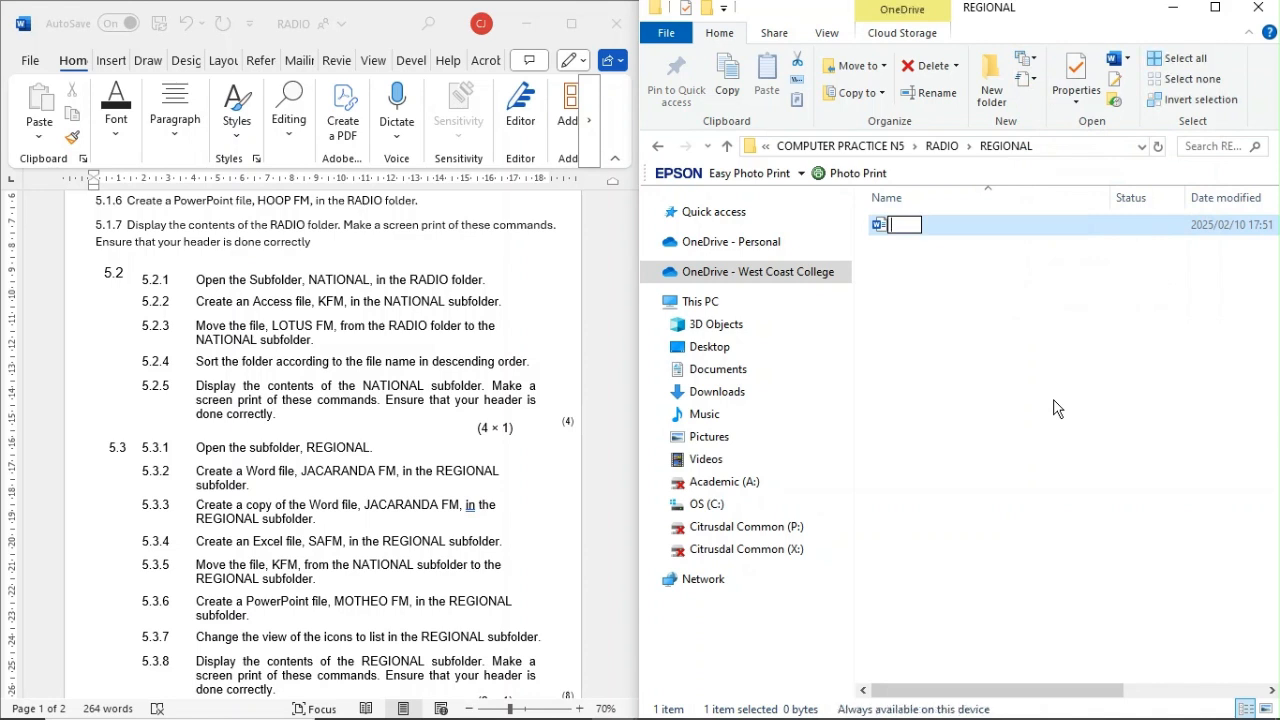
{"action": "type", "text": "JACARANA"}
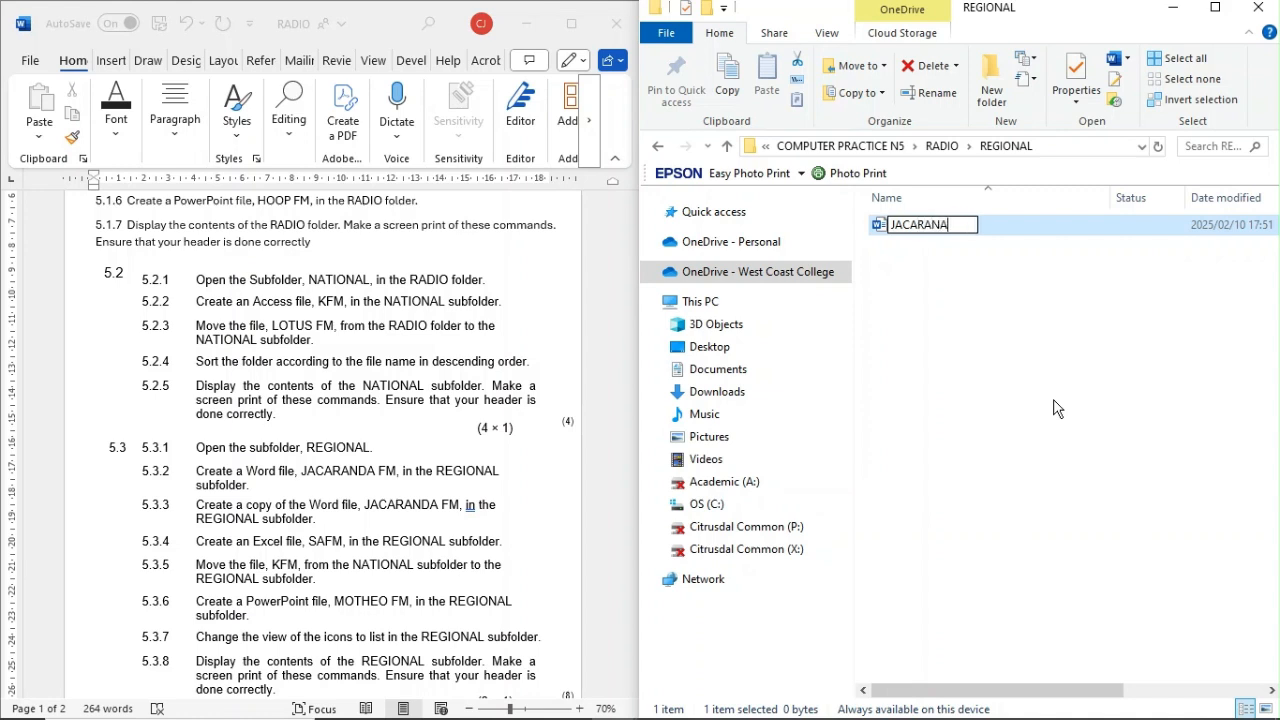
{"action": "type", "text": " FM"}
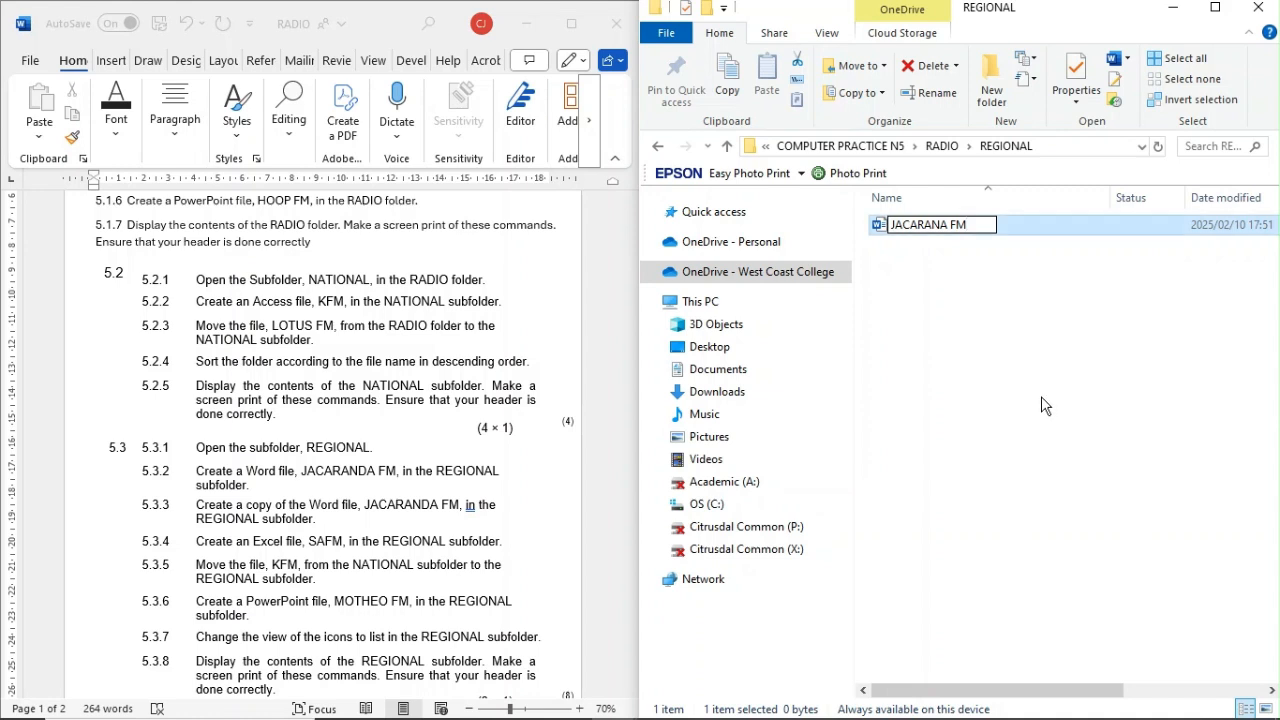
{"action": "key", "text": "Return"}
{"action": "left_click", "coordinate": [1043, 405]}
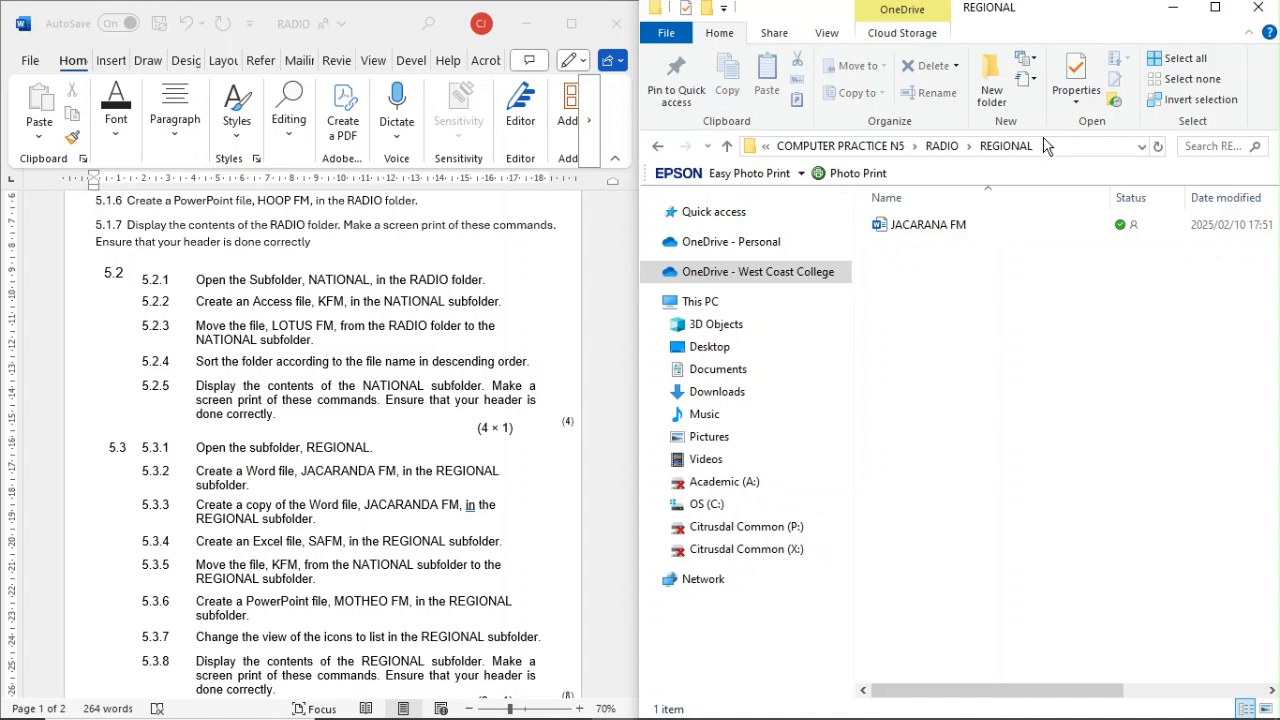
Step: Create a Microsoft Excel worksheet named SAFM in the REGIONAL subfolder
{"action": "left_click", "coordinate": [1028, 58]}
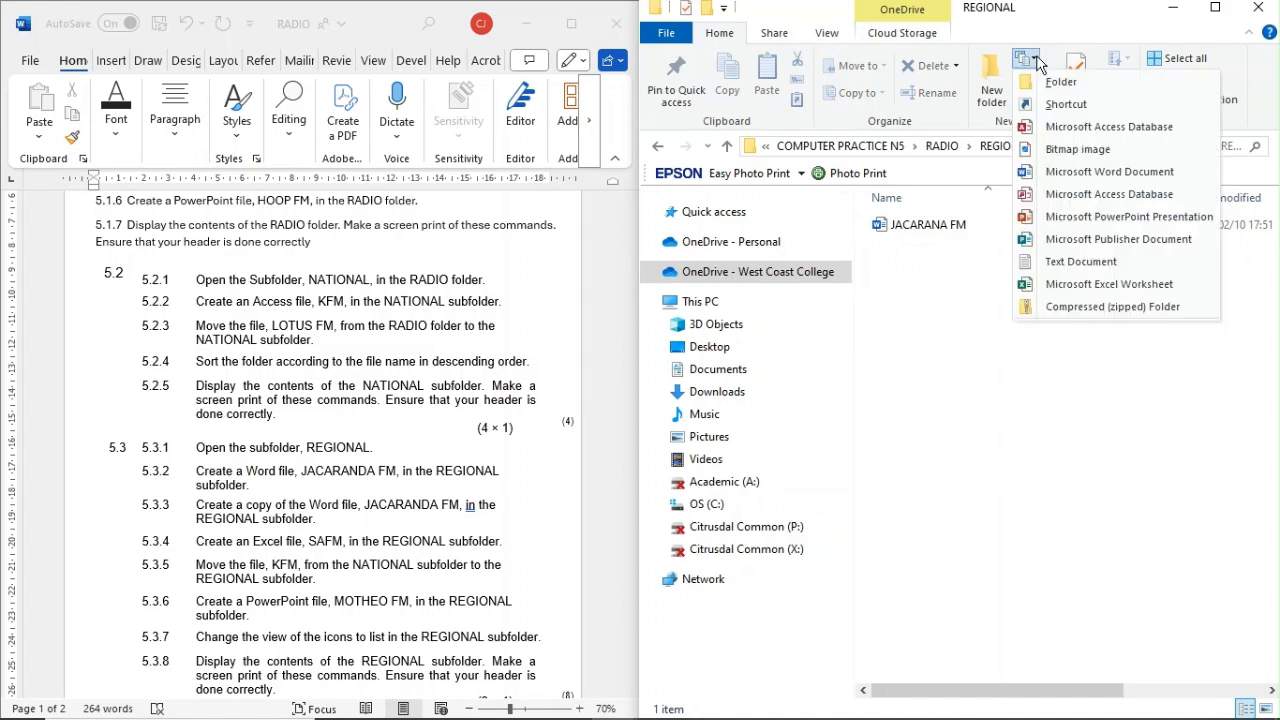
{"action": "left_click", "coordinate": [1087, 288]}
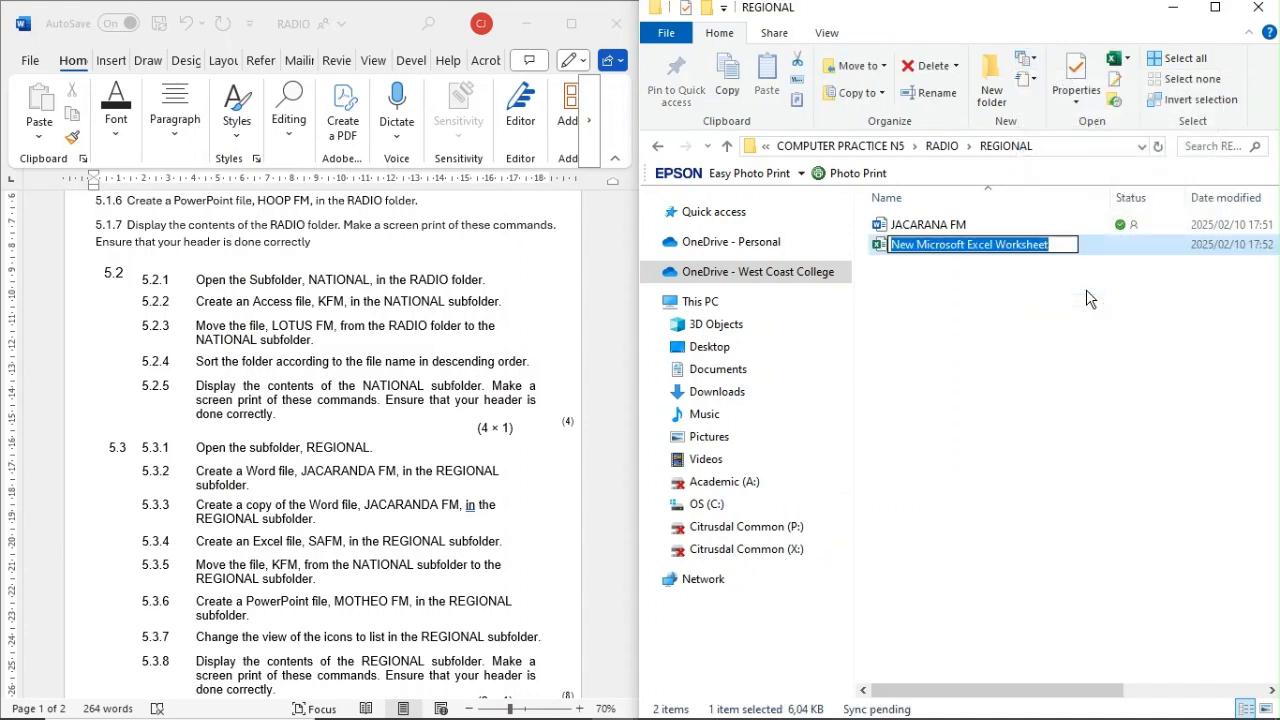
{"action": "key", "text": "BackSpace"}
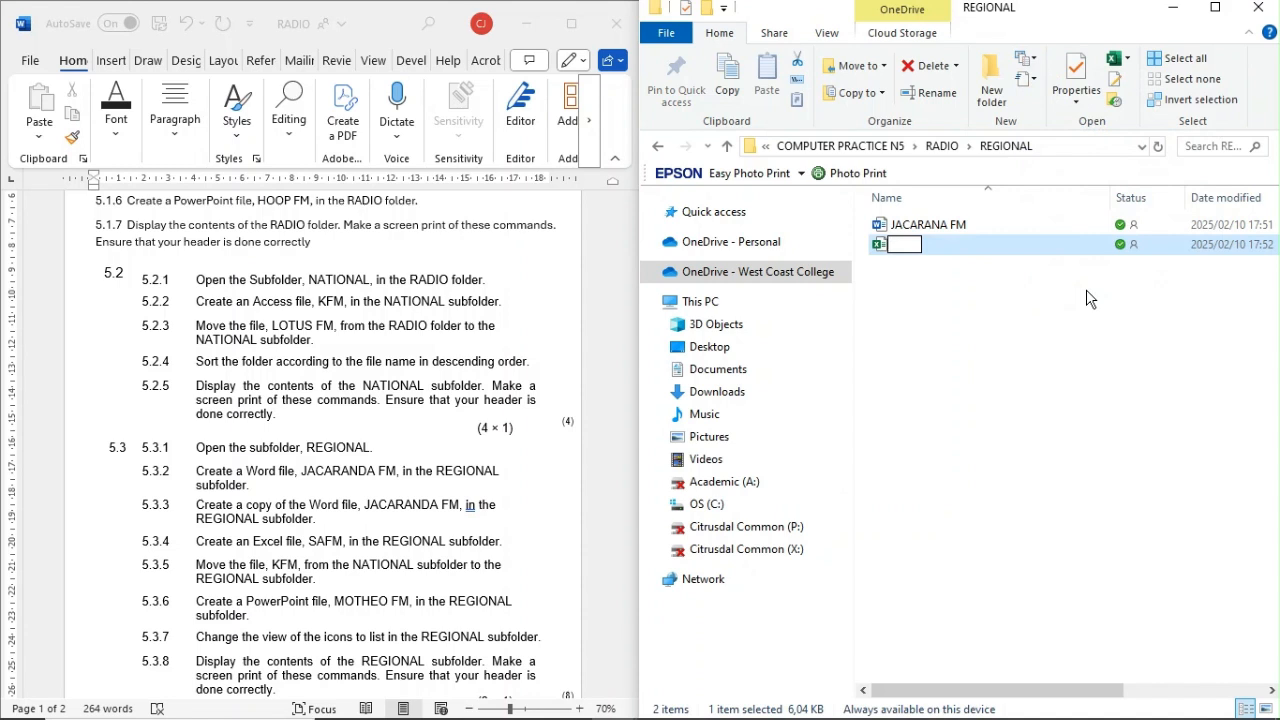
{"action": "type", "text": "SAFM"}
{"action": "key", "text": "Return"}
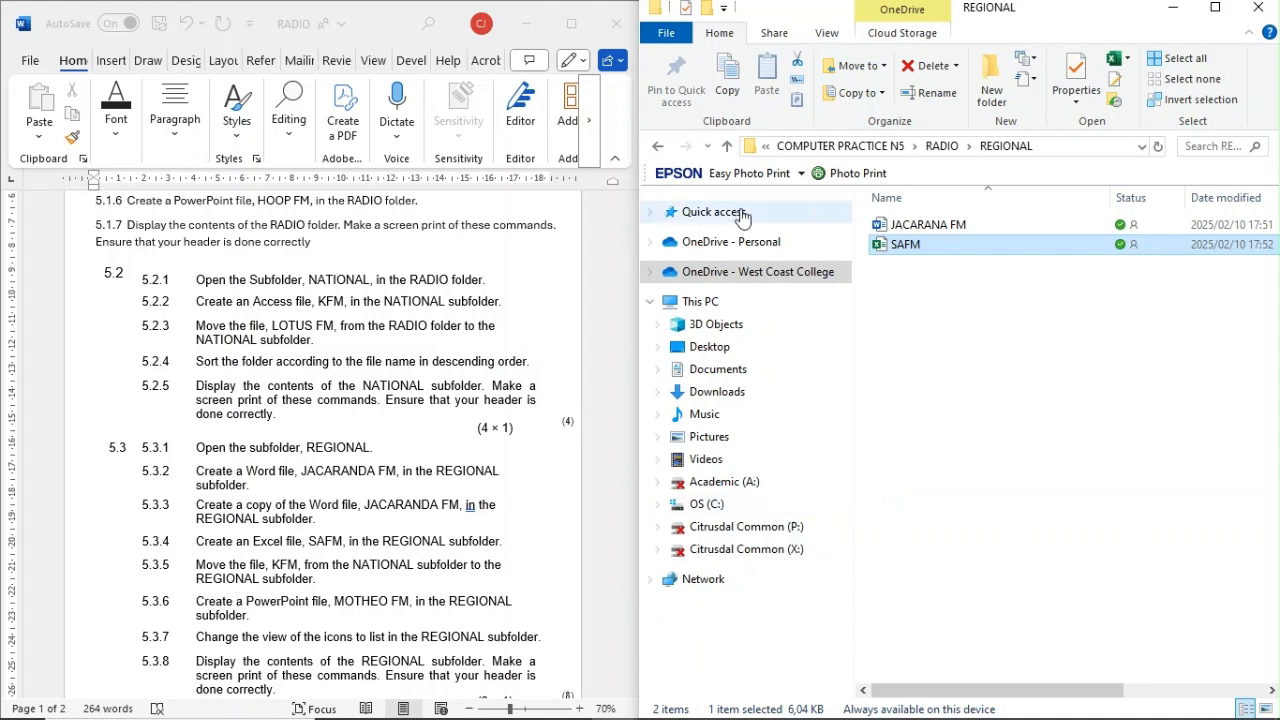
Step: Return to the RADIO folder, open its NATIONAL subfolder and select the KFM database
{"action": "left_click", "coordinate": [657, 148]}
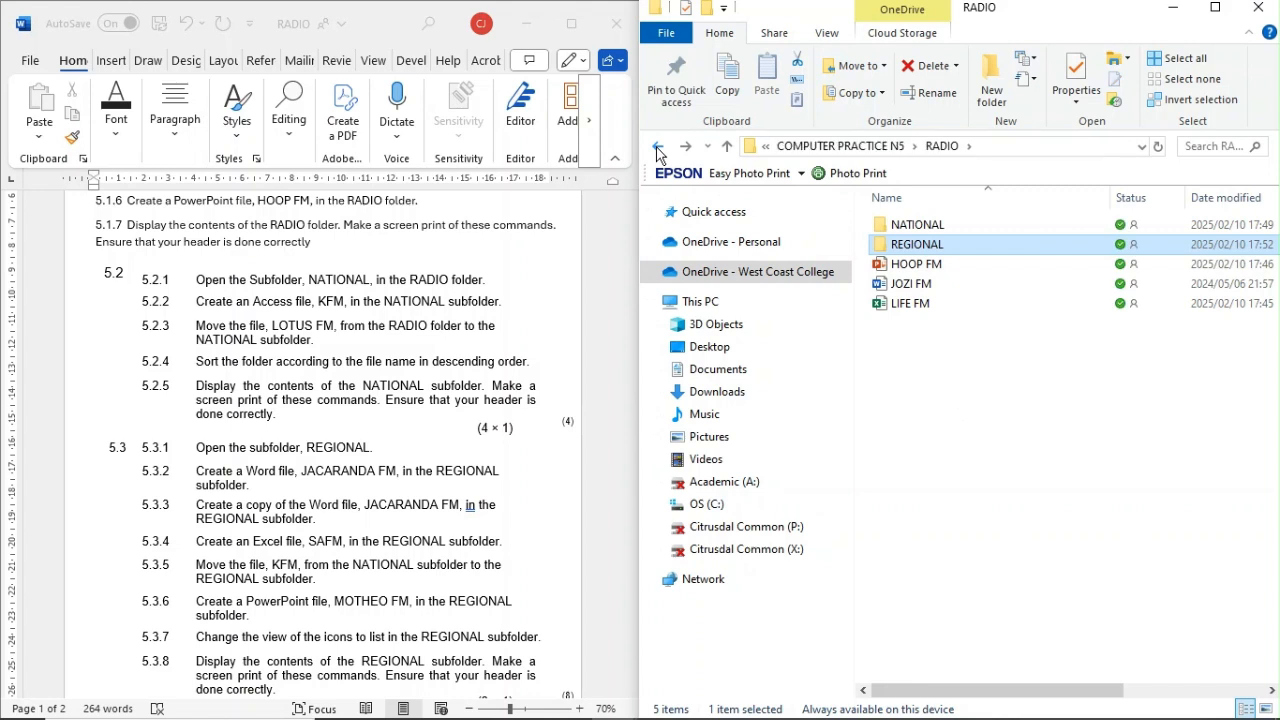
{"action": "double_click", "coordinate": [912, 228]}
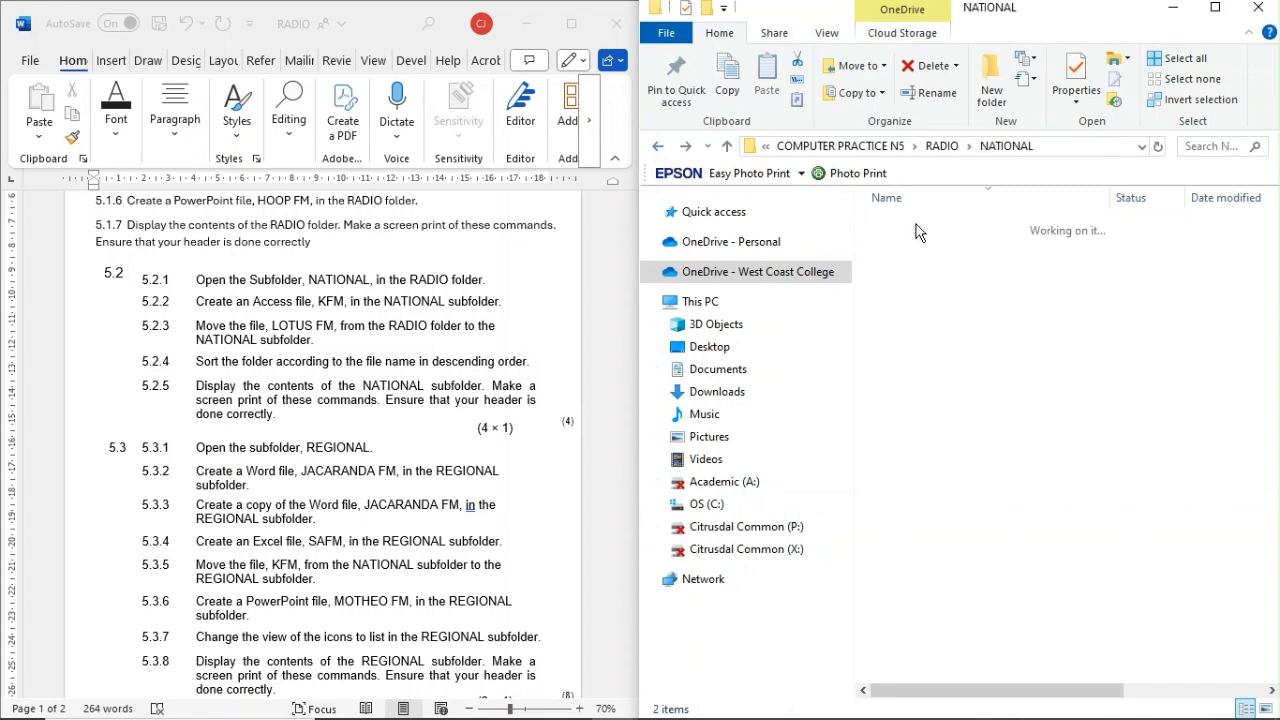
{"action": "left_click", "coordinate": [914, 230]}
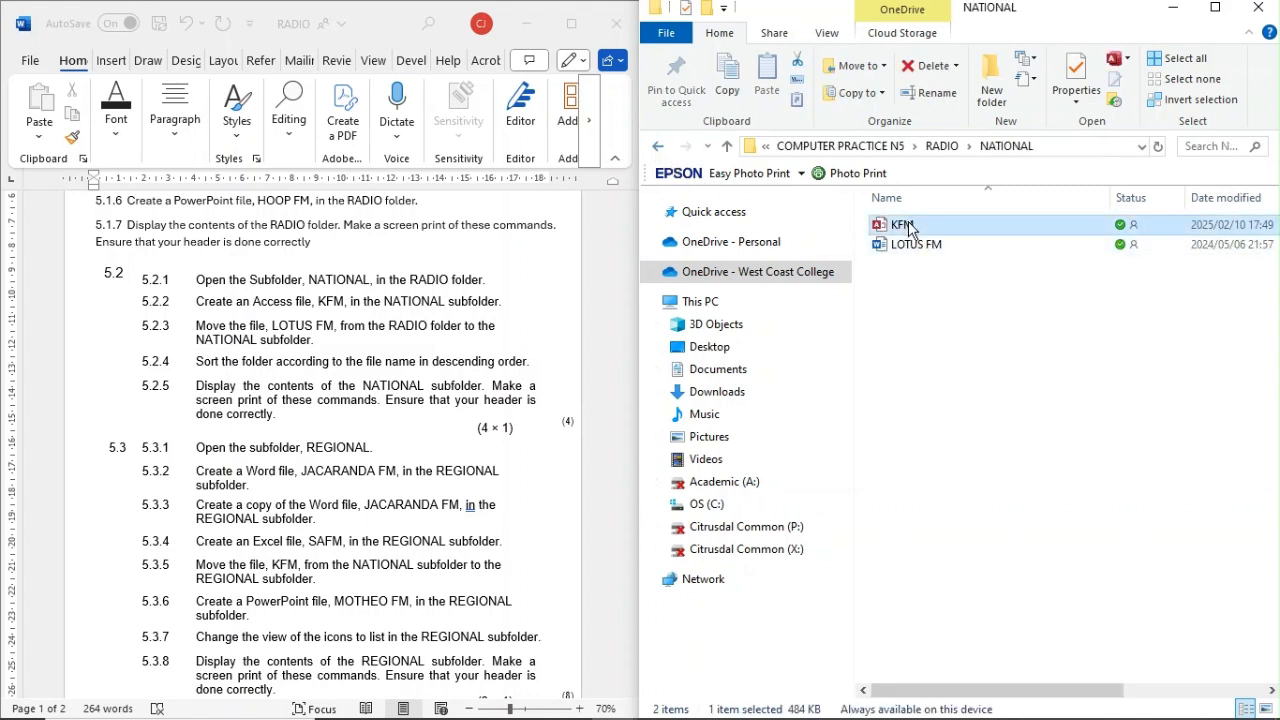
{"action": "left_click", "coordinate": [883, 66]}
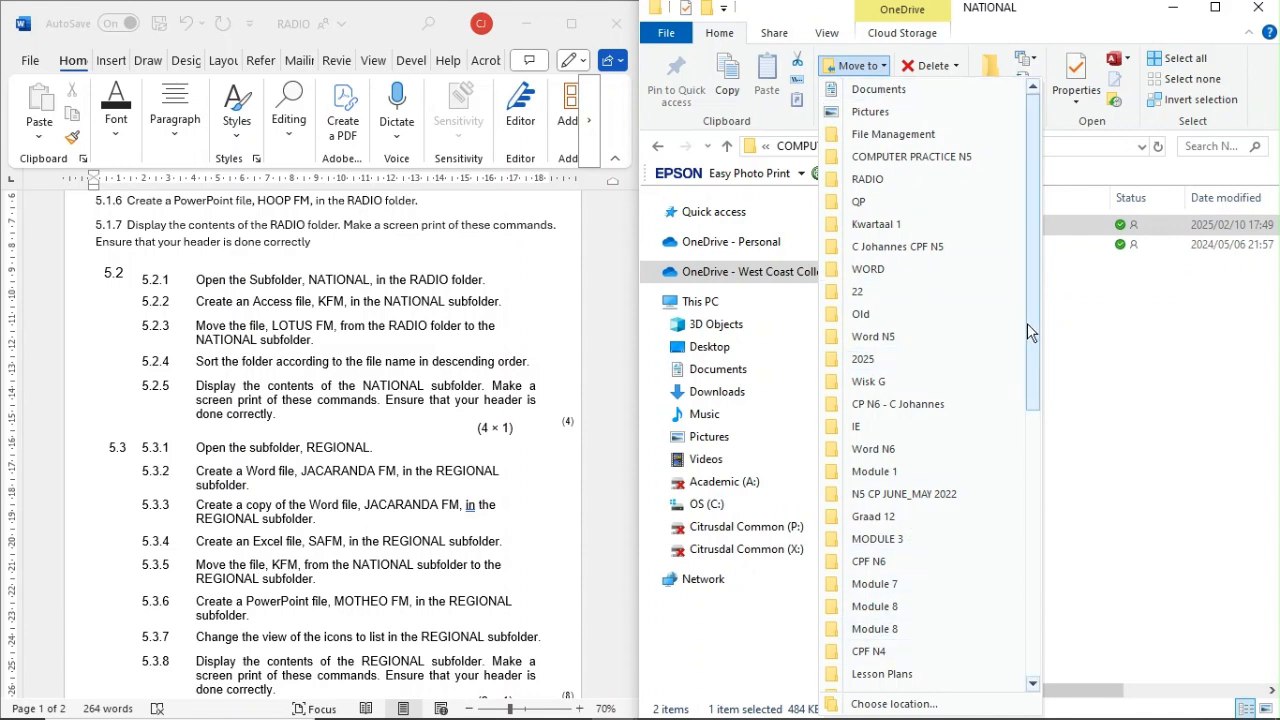
{"action": "mouse_move", "coordinate": [1027, 323]}
{"action": "left_mouse_down"}
{"action": "mouse_move", "coordinate": [1017, 623]}
{"action": "mouse_move", "coordinate": [1026, 323]}
{"action": "left_mouse_up"}
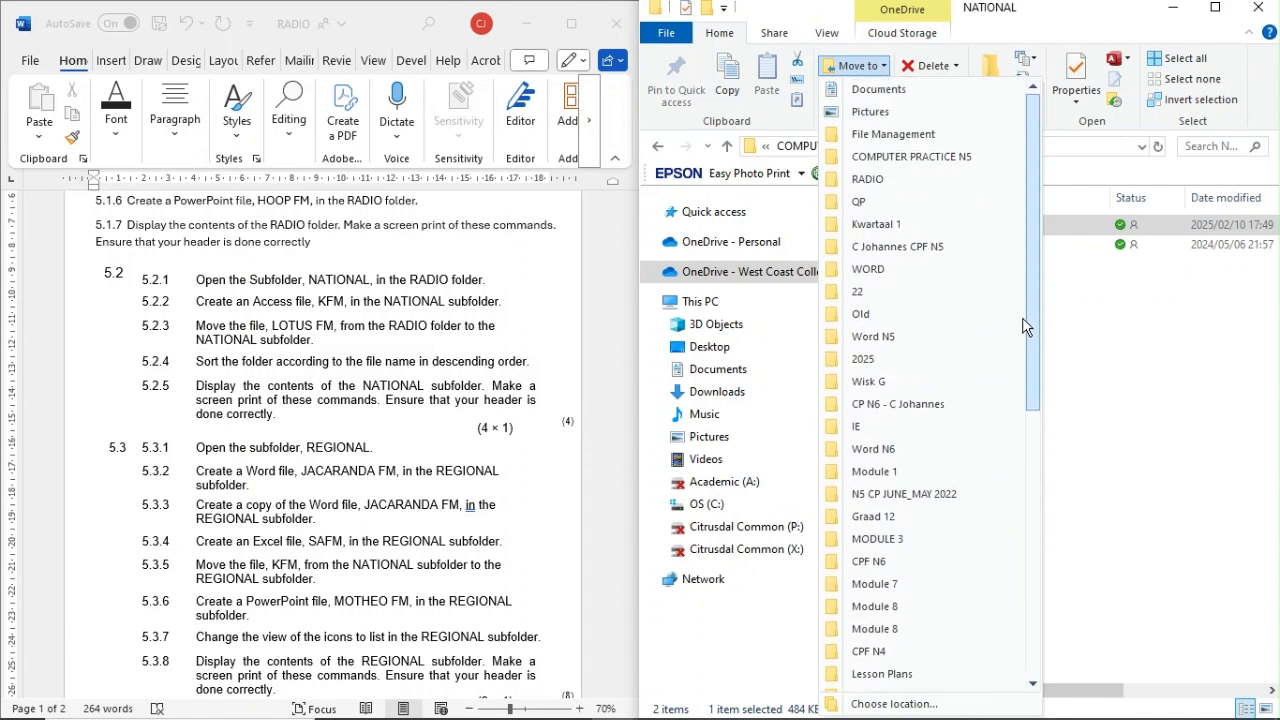
{"action": "left_click", "coordinate": [884, 68]}
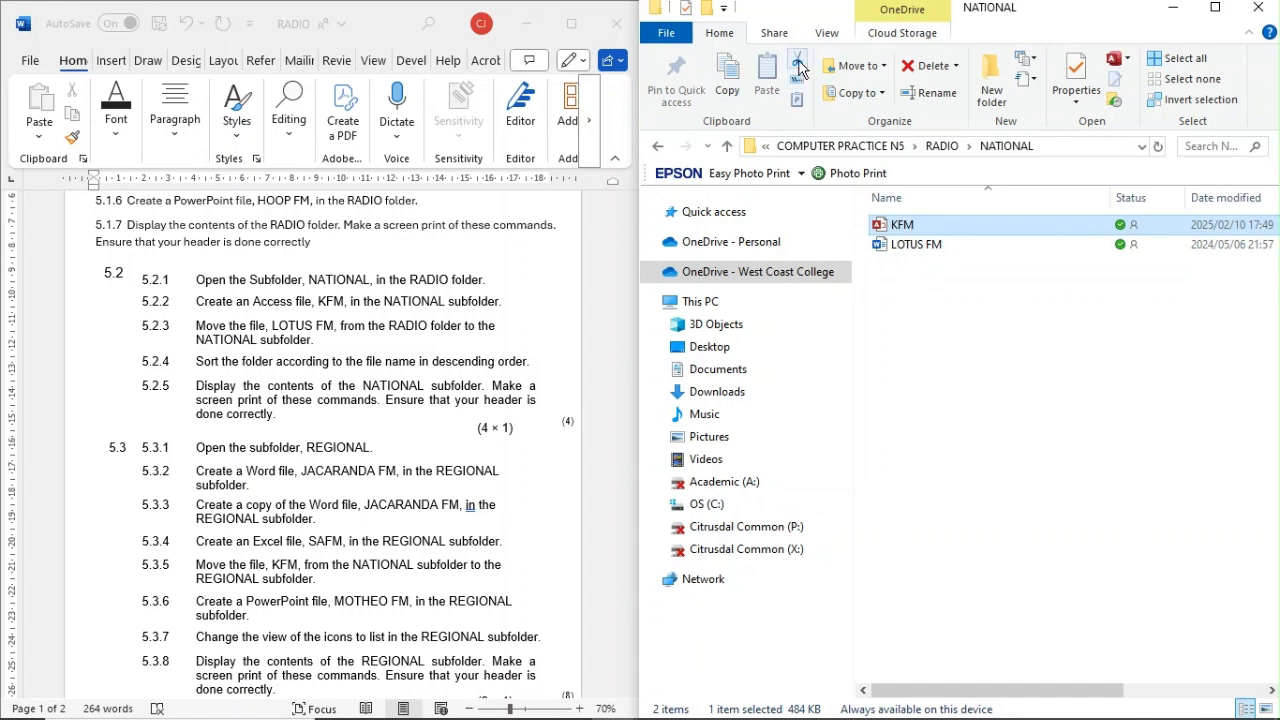
Step: Move the KFM database from the NATIONAL subfolder into the REGIONAL subfolder by cutting and pasting it
{"action": "right_click", "coordinate": [920, 232]}
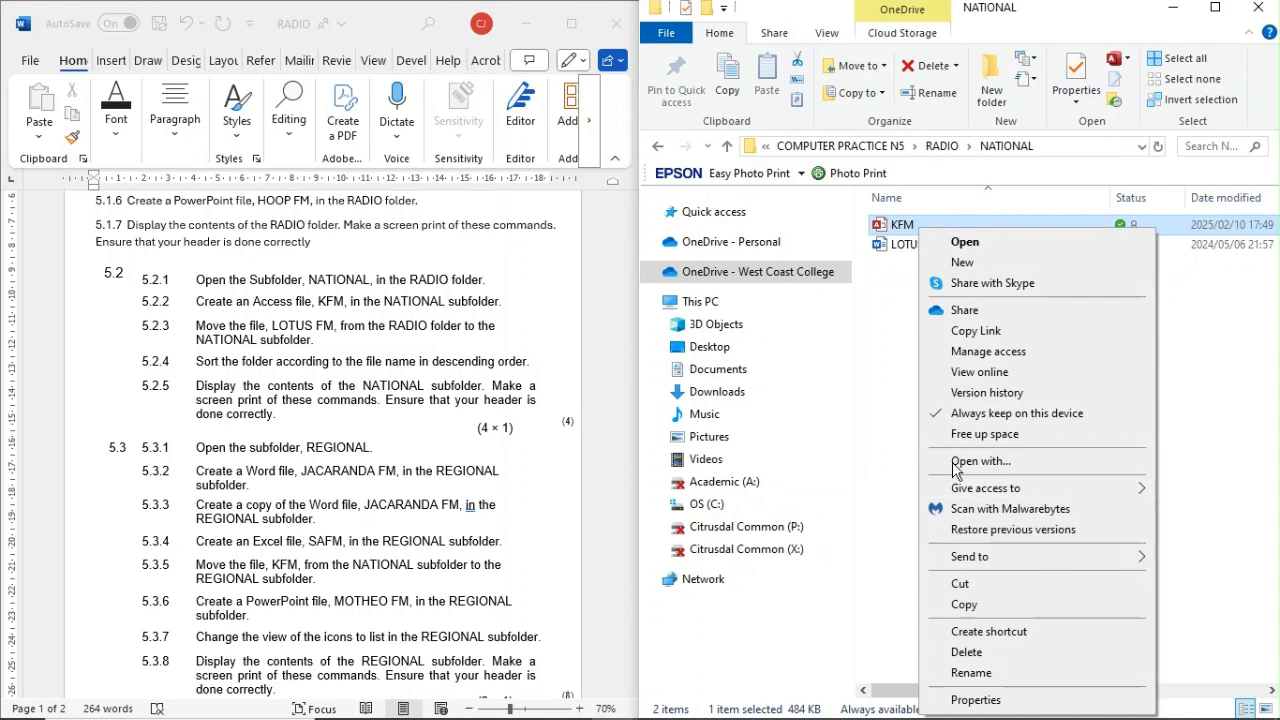
{"action": "left_click", "coordinate": [958, 583]}
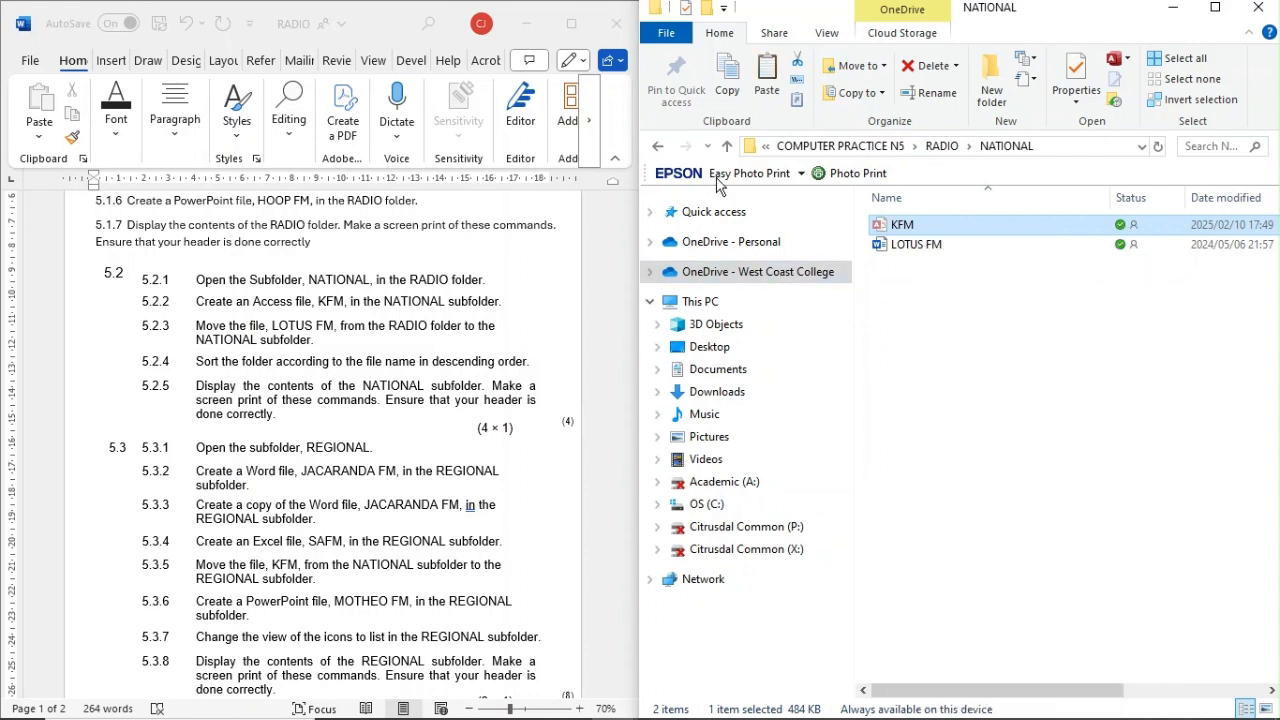
{"action": "left_click", "coordinate": [657, 148]}
{"action": "double_click", "coordinate": [910, 245]}
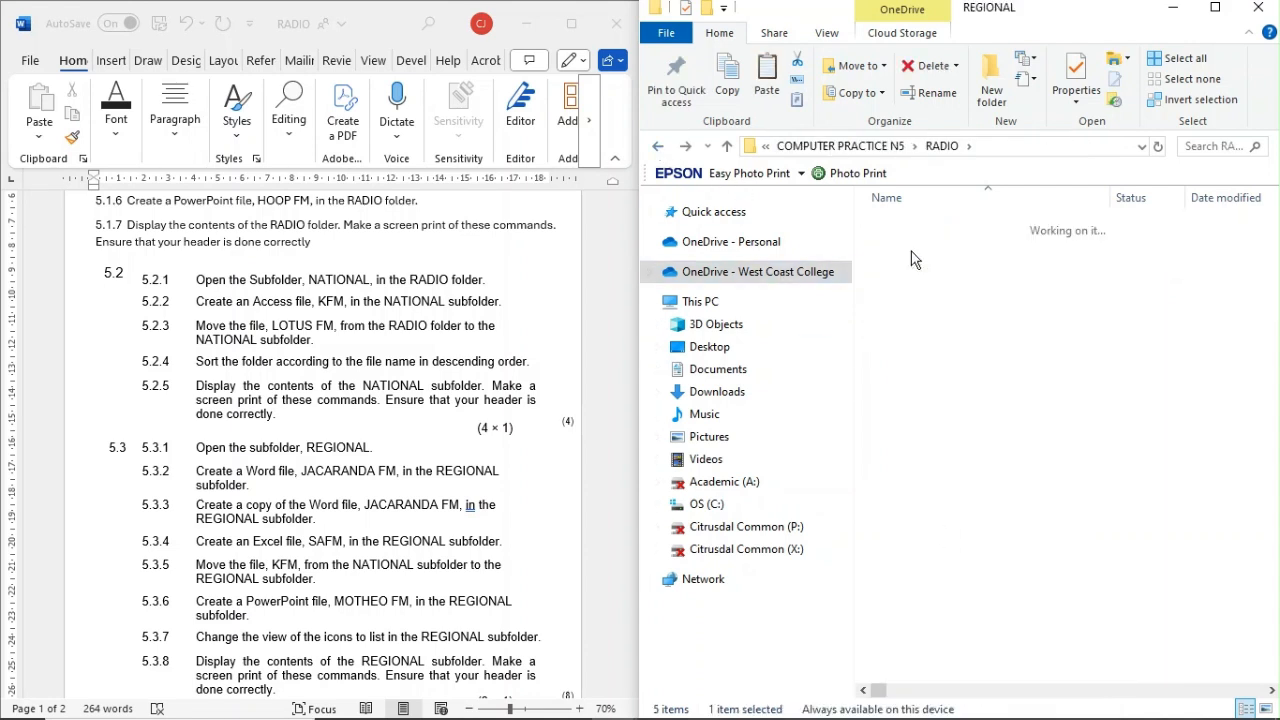
{"action": "right_click", "coordinate": [913, 289]}
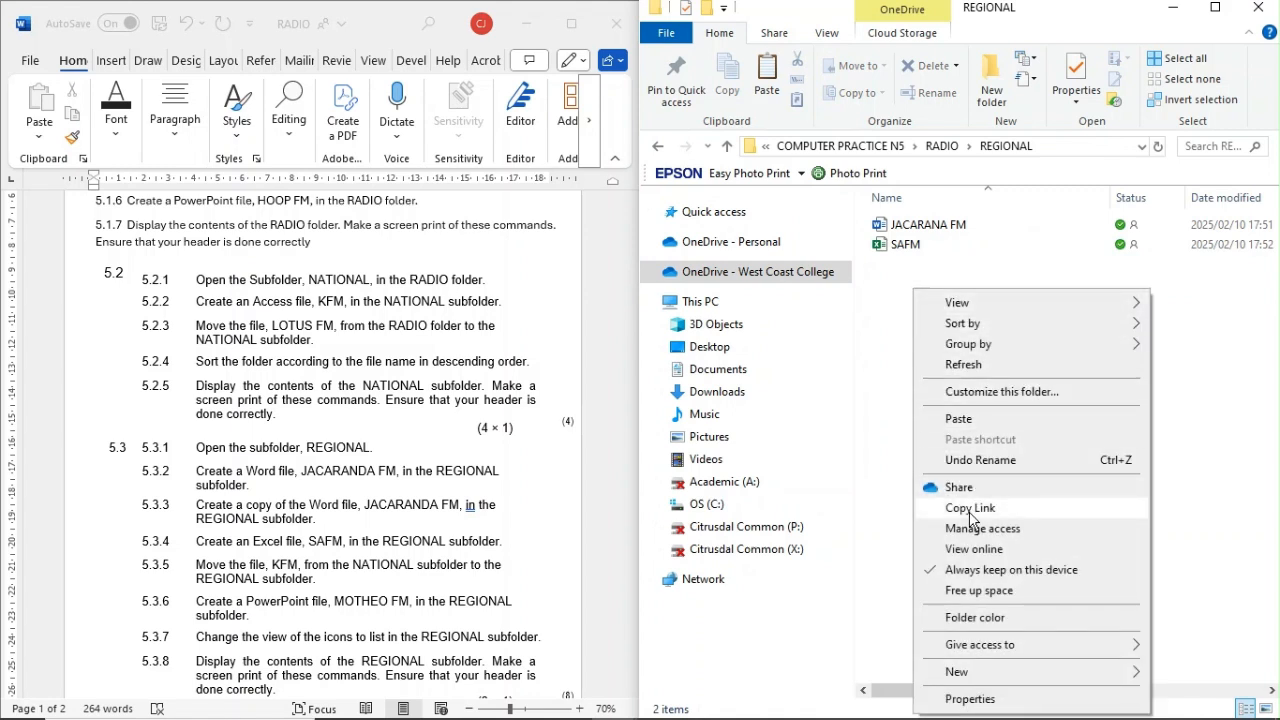
{"action": "left_click", "coordinate": [959, 419]}
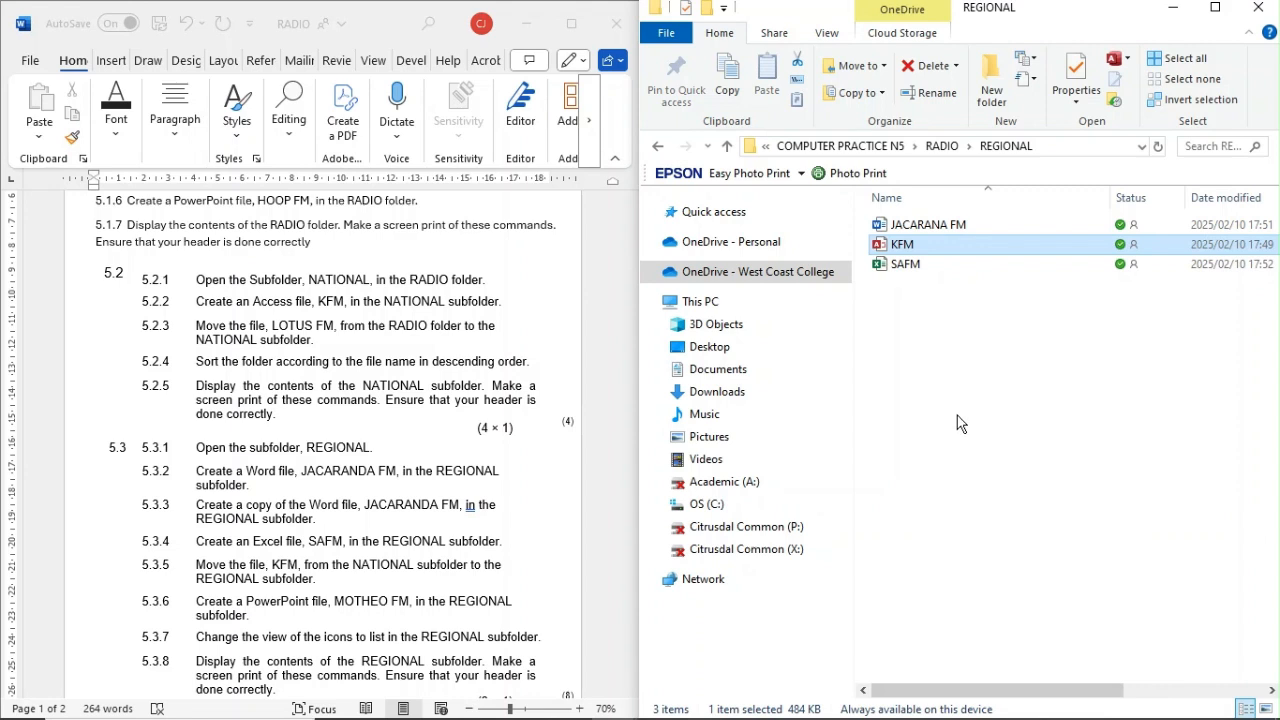
{"action": "left_click", "coordinate": [952, 344]}
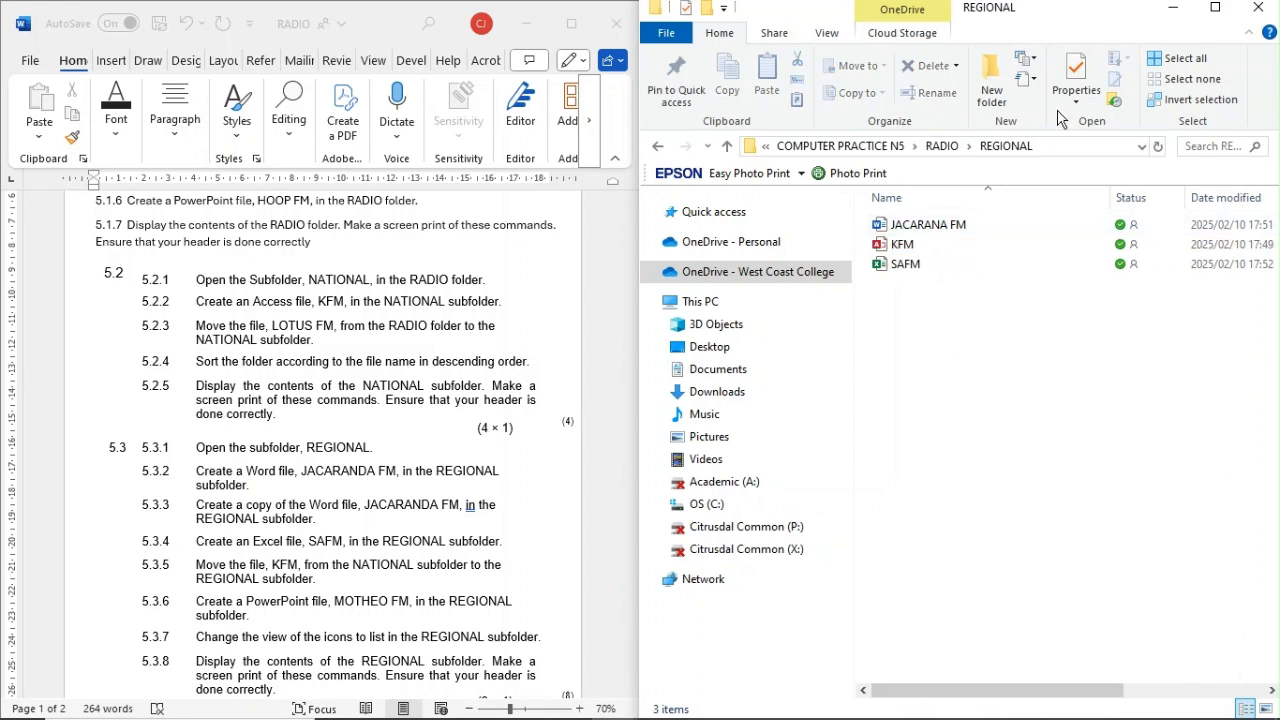
Step: Create a Microsoft PowerPoint presentation named MOTHEO in the REGIONAL subfolder
{"action": "left_click", "coordinate": [1037, 60]}
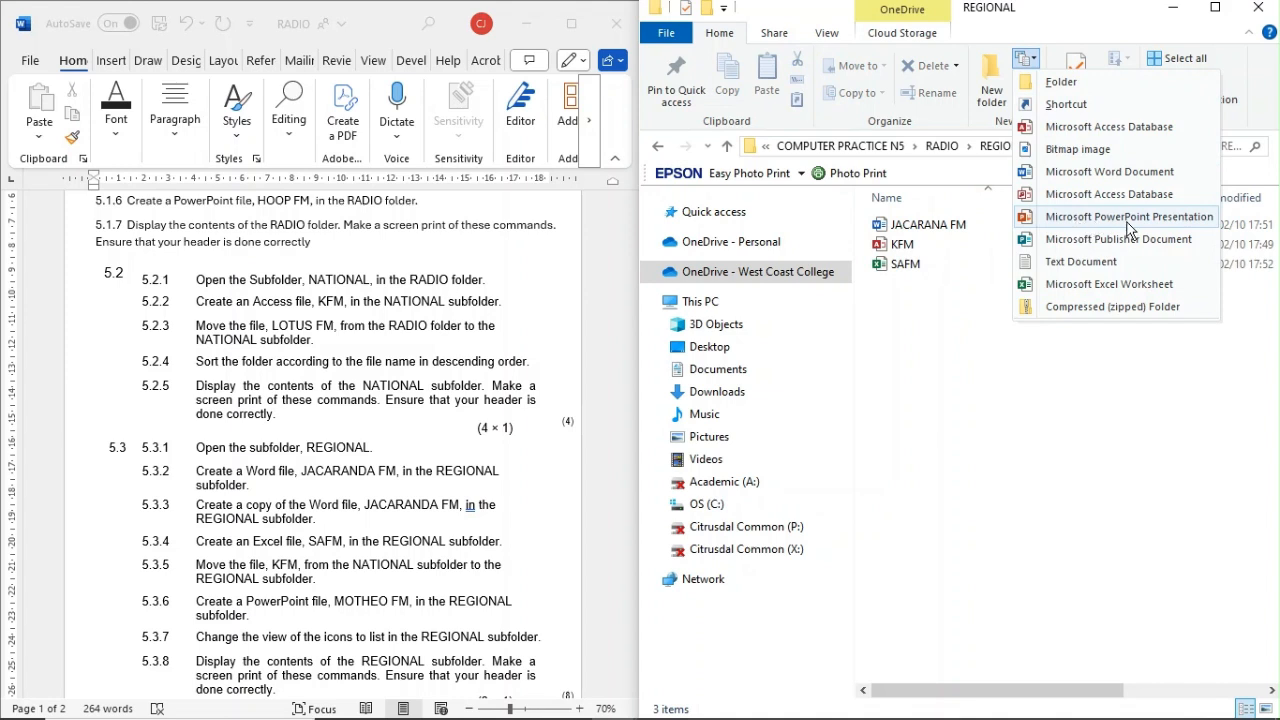
{"action": "left_click", "coordinate": [1185, 216]}
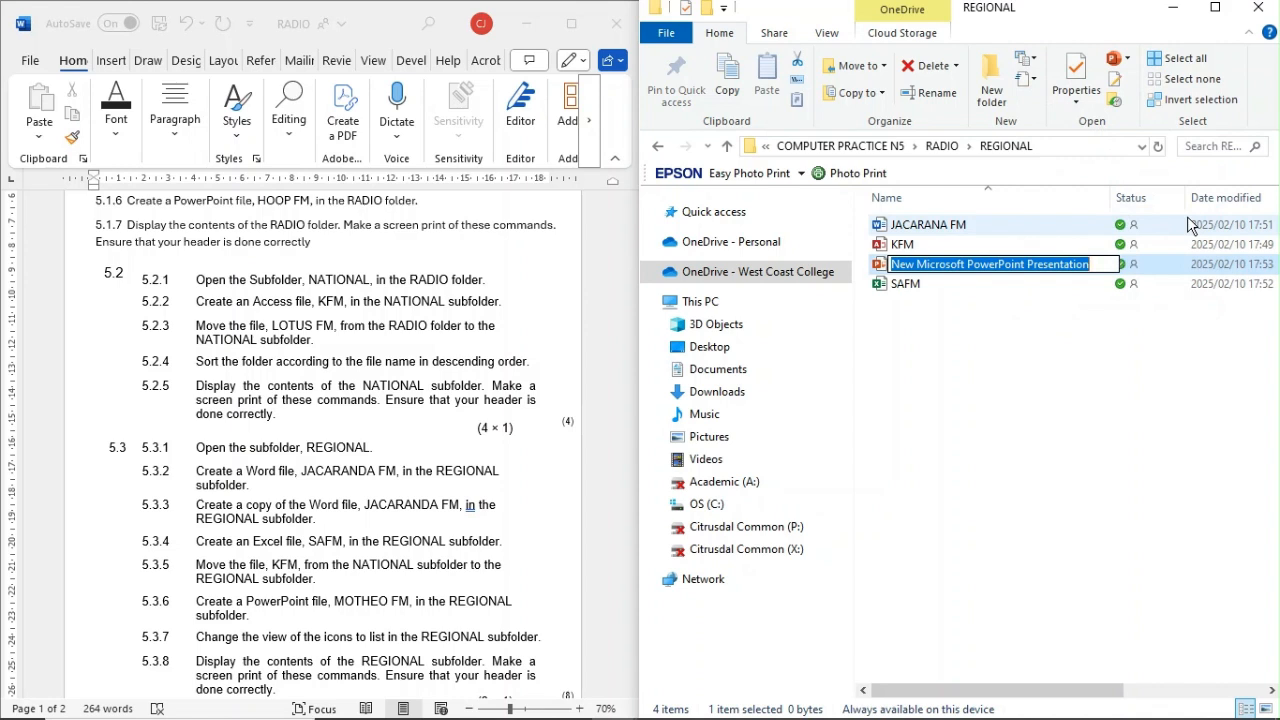
{"action": "type", "text": "MOTH"}
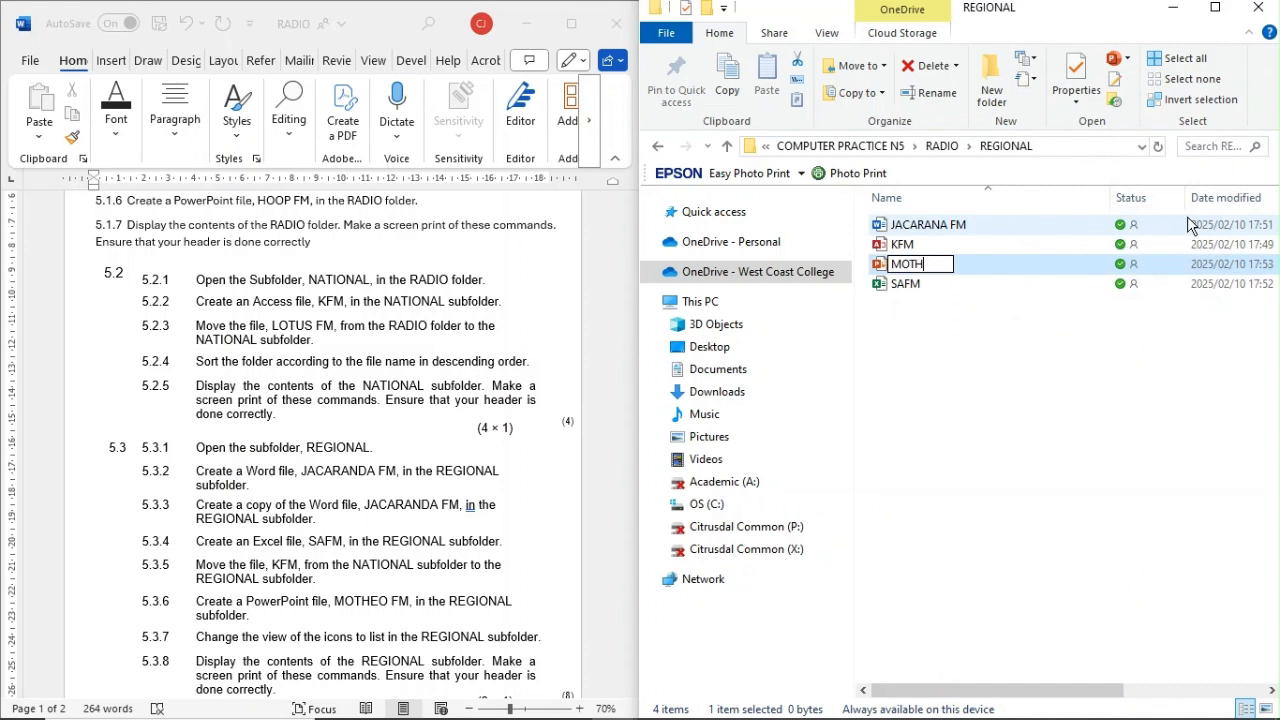
{"action": "type", "text": "EO"}
{"action": "key", "text": "Return"}
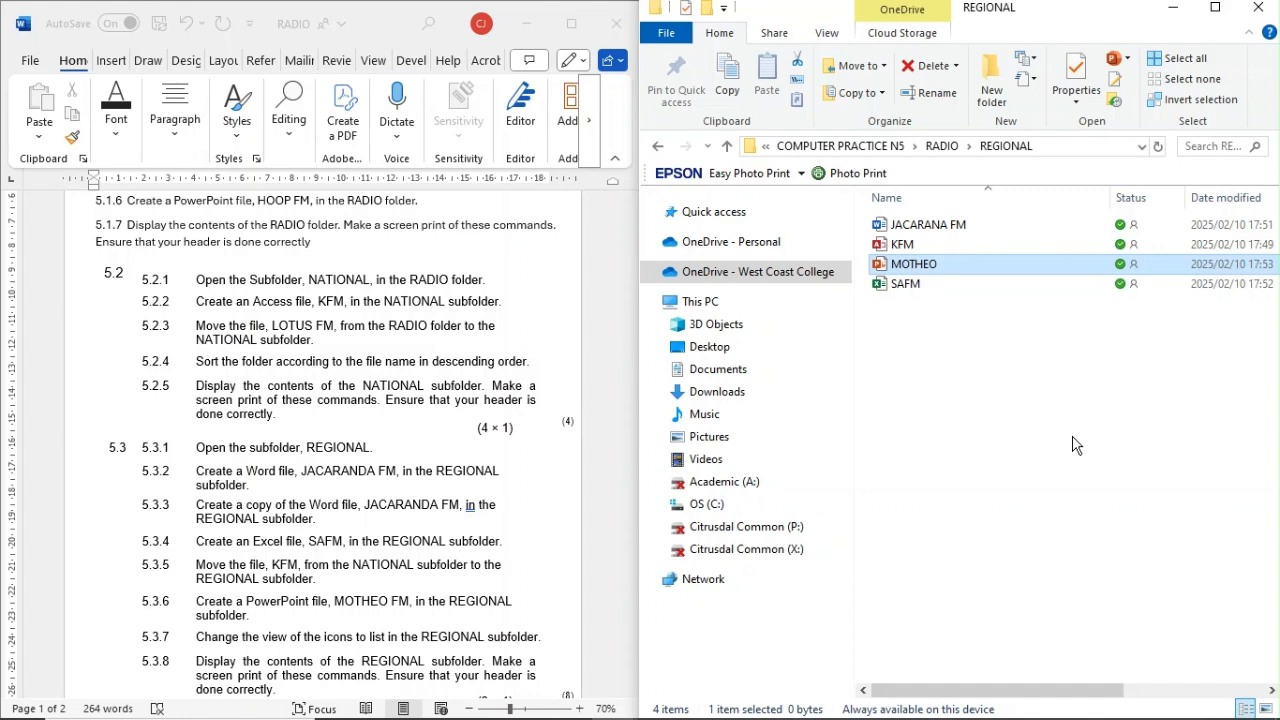
Step: Change the REGIONAL subfolder's icon view to List and maximize the folder window
{"action": "left_click", "coordinate": [823, 40]}
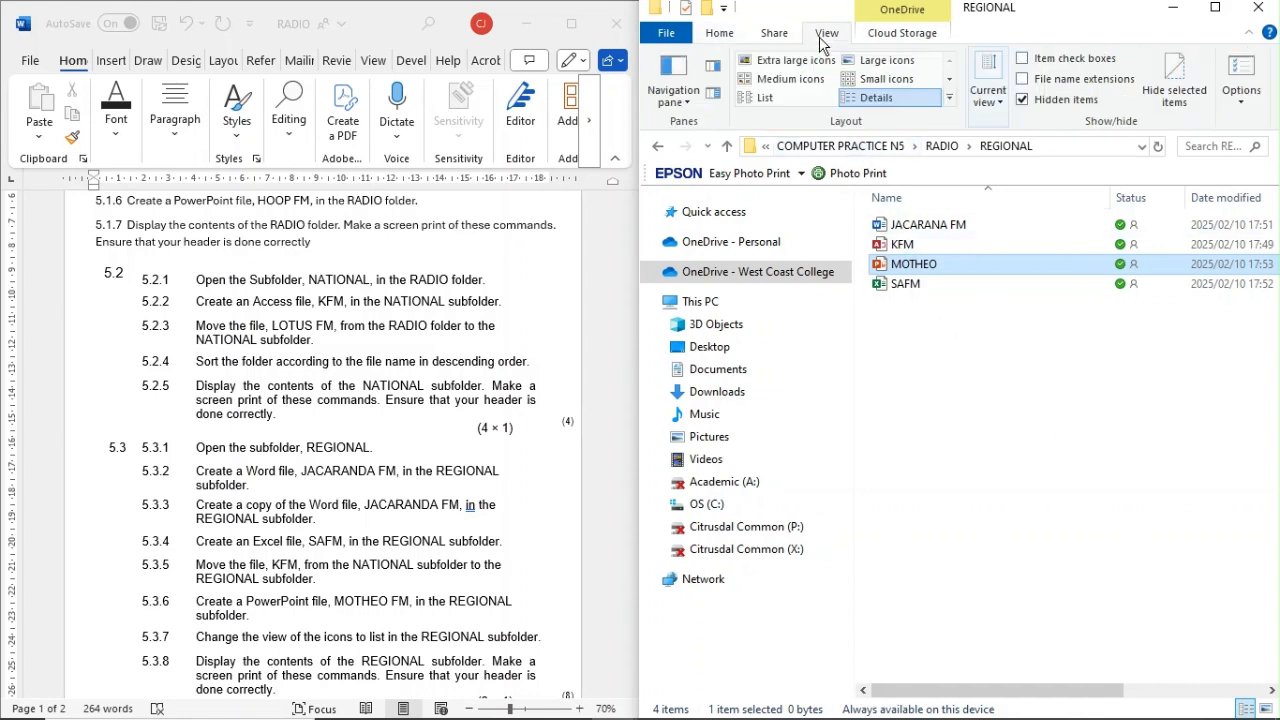
{"action": "left_click", "coordinate": [786, 98]}
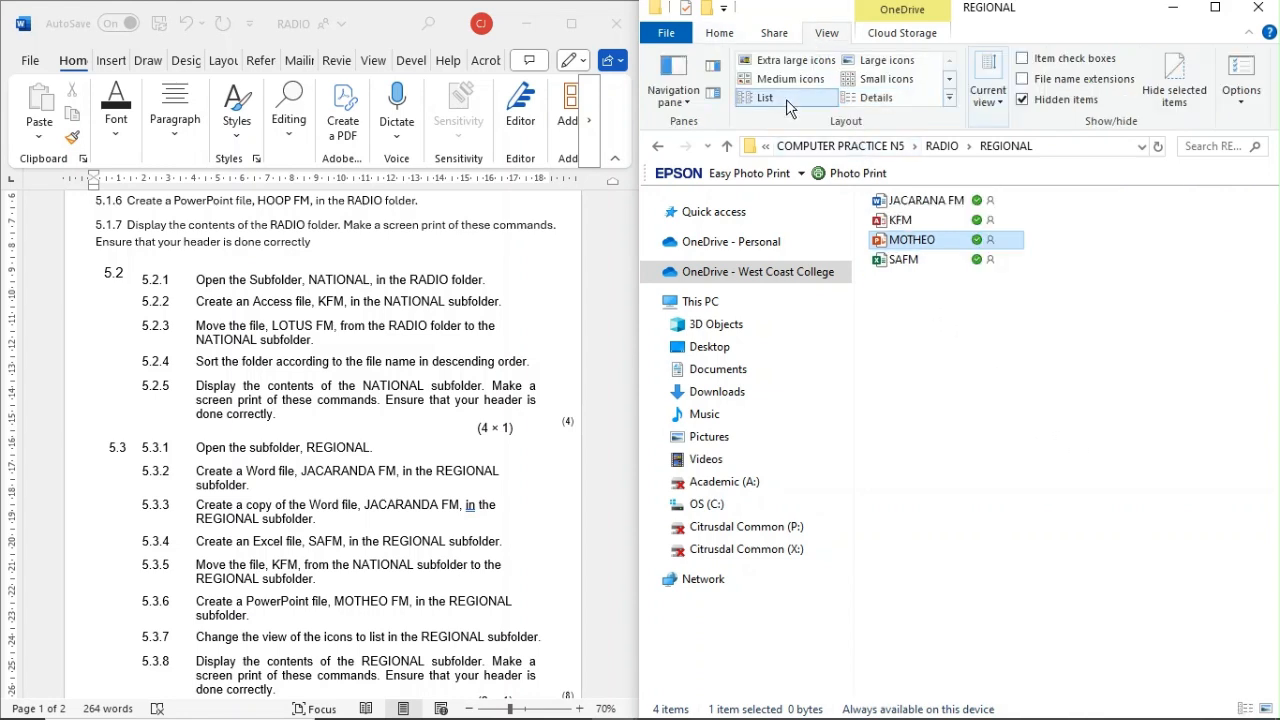
{"action": "left_click", "coordinate": [928, 361]}
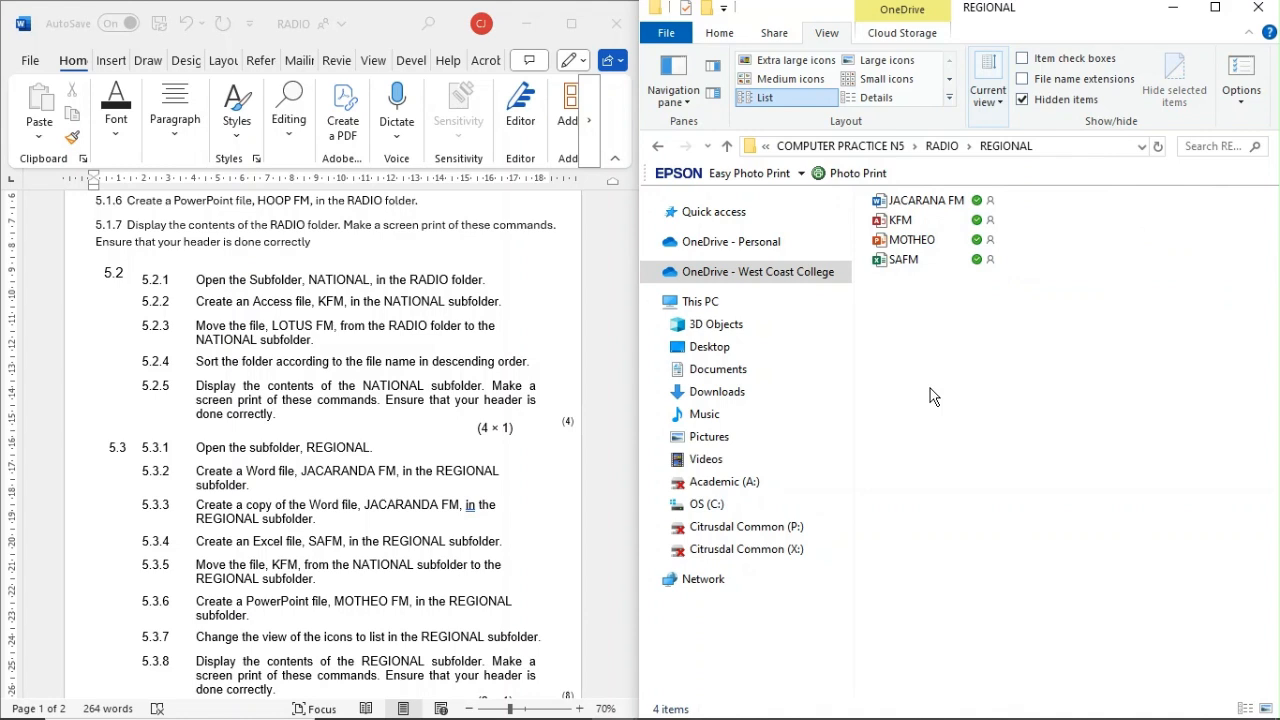
{"action": "scroll", "coordinate": [378, 625], "scroll_direction": "down", "scroll_amount": 1}
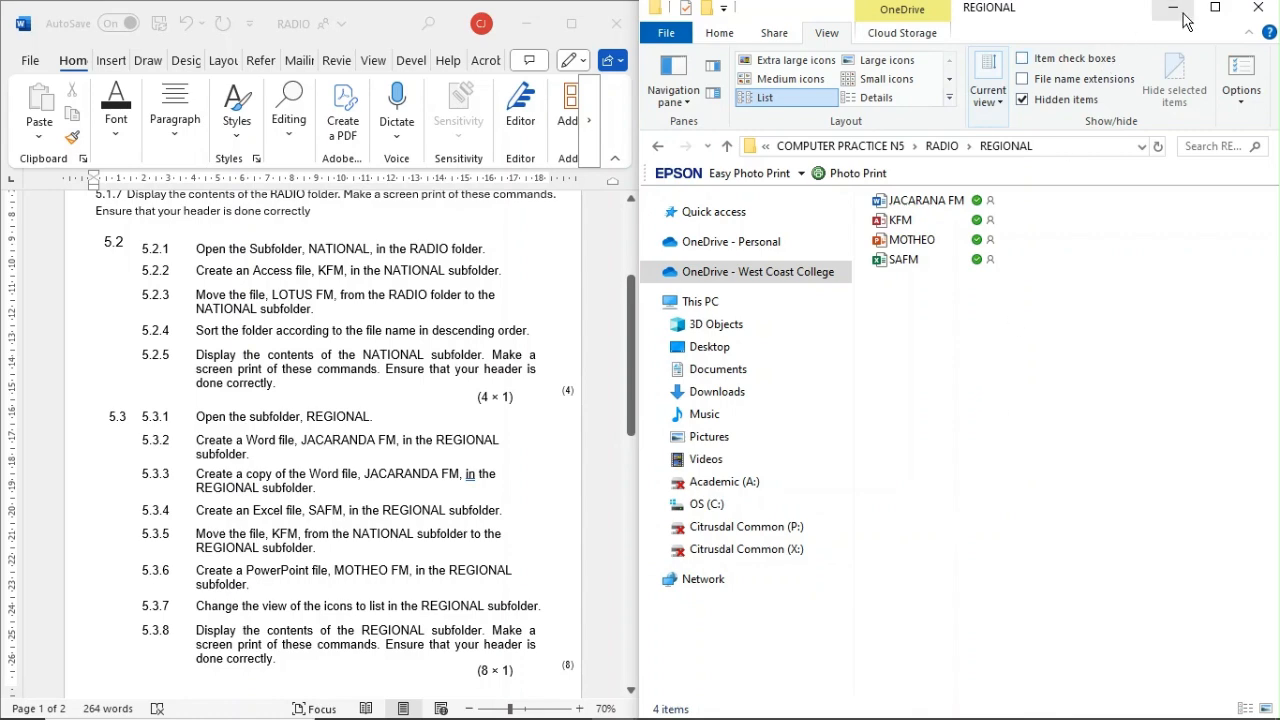
{"action": "left_click", "coordinate": [1215, 8]}
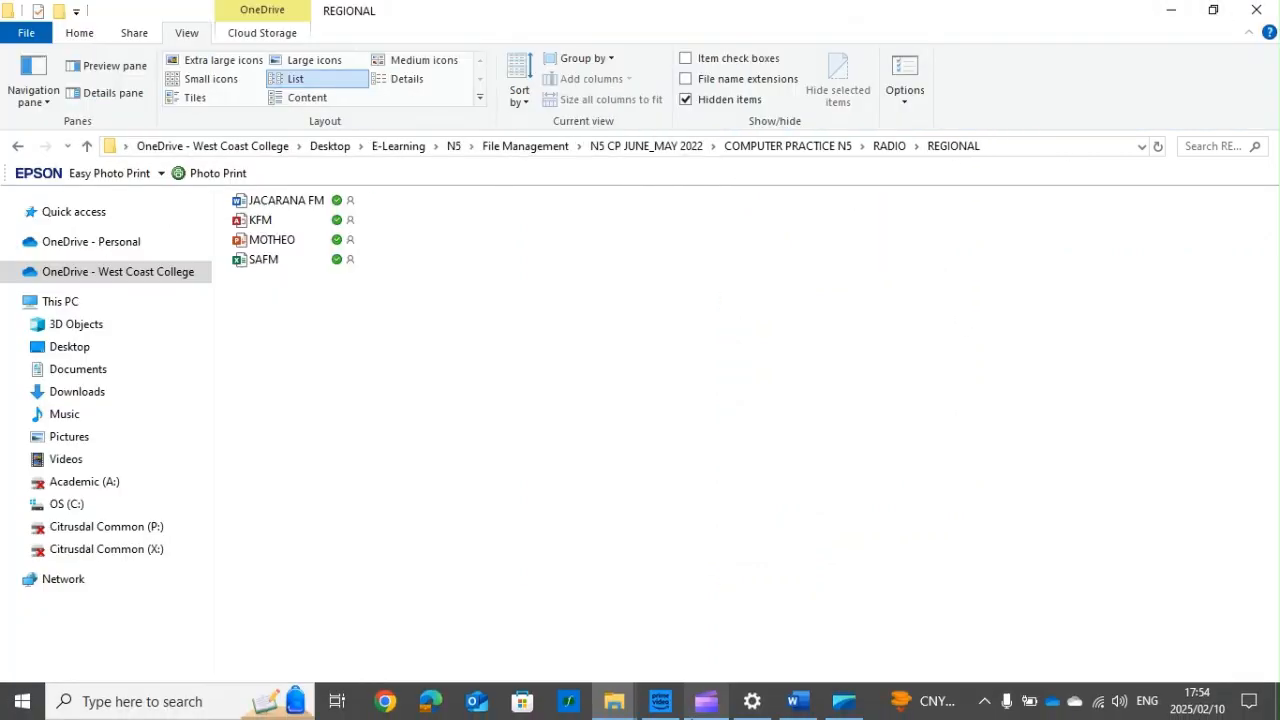
{"action": "left_click", "coordinate": [795, 704]}
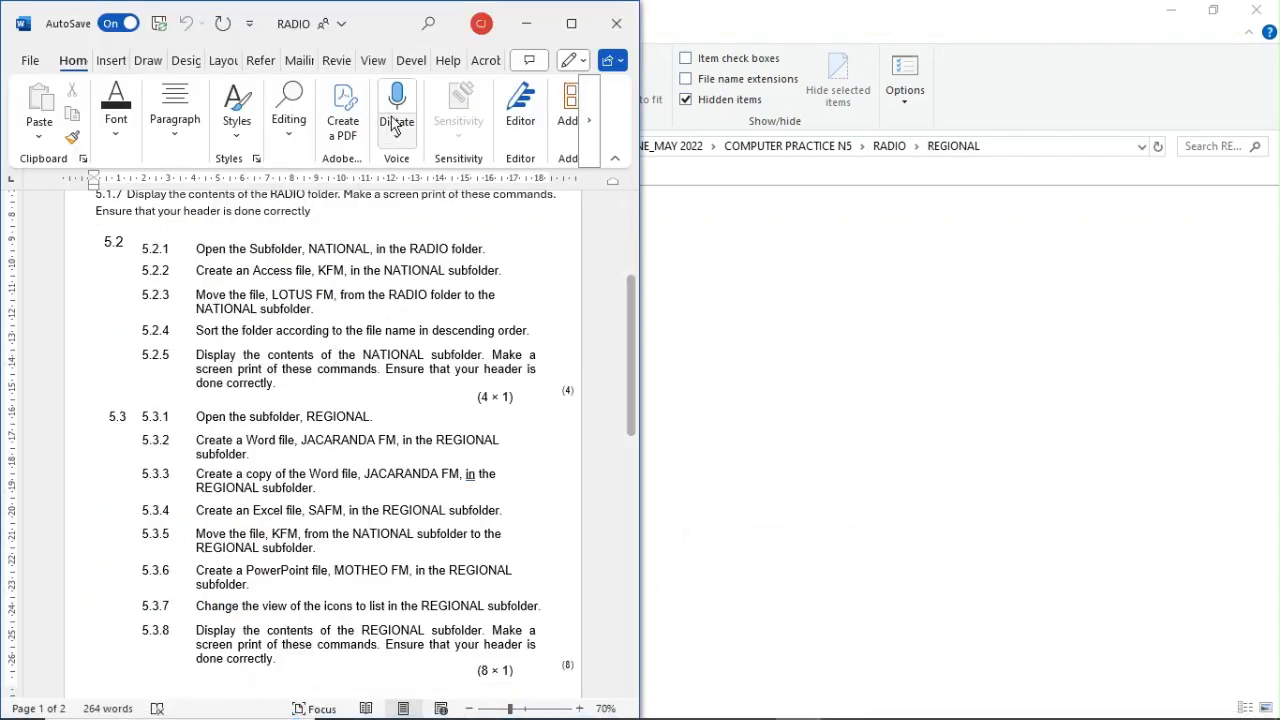
{"action": "left_click", "coordinate": [526, 23]}
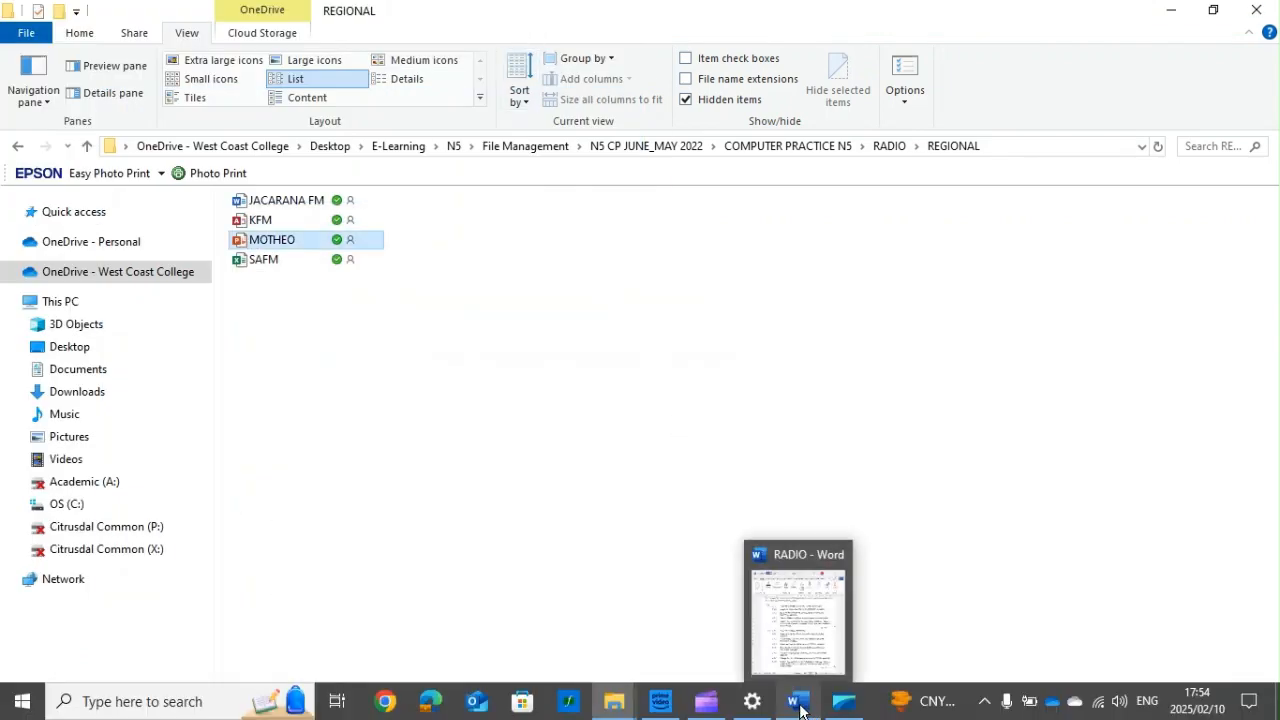
{"action": "key", "text": "alt+Tab"}
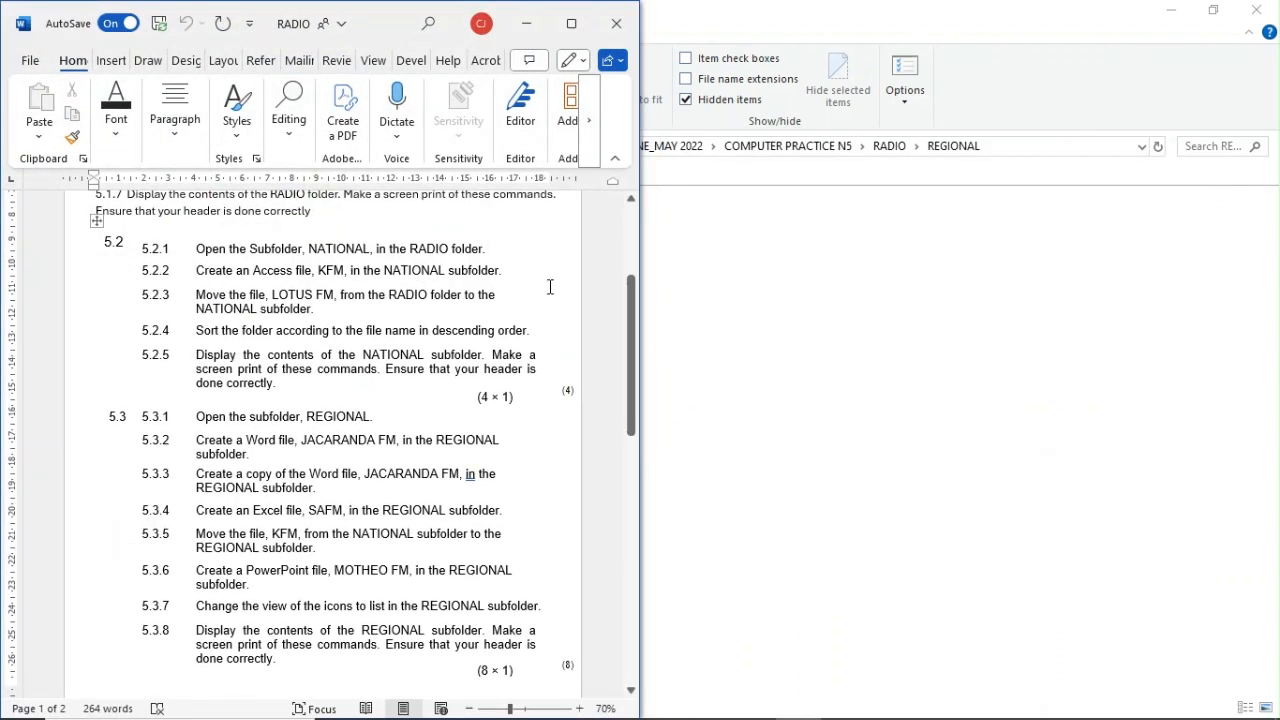
{"action": "left_click", "coordinate": [670, 322]}
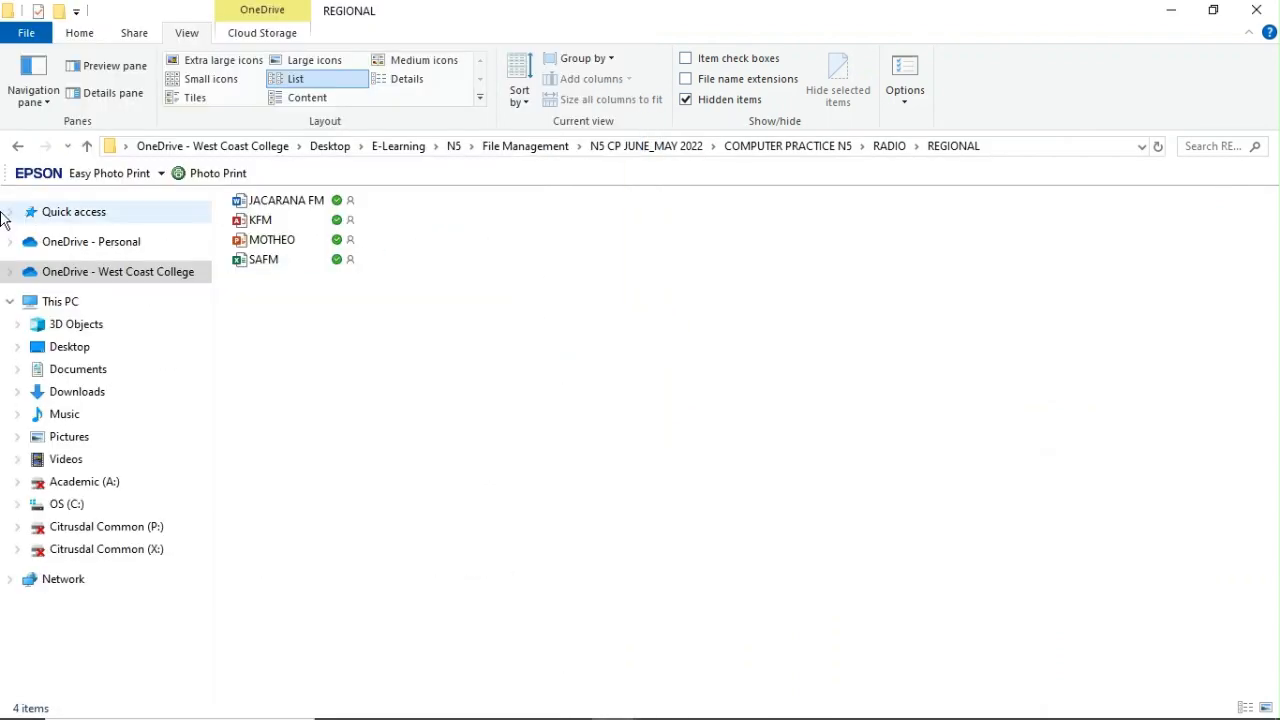
Step: Return to the COMPUTER PRACTICE N5 folder, open the 5.3 Word document and minimize the RADIO document
{"action": "left_click", "coordinate": [18, 147]}
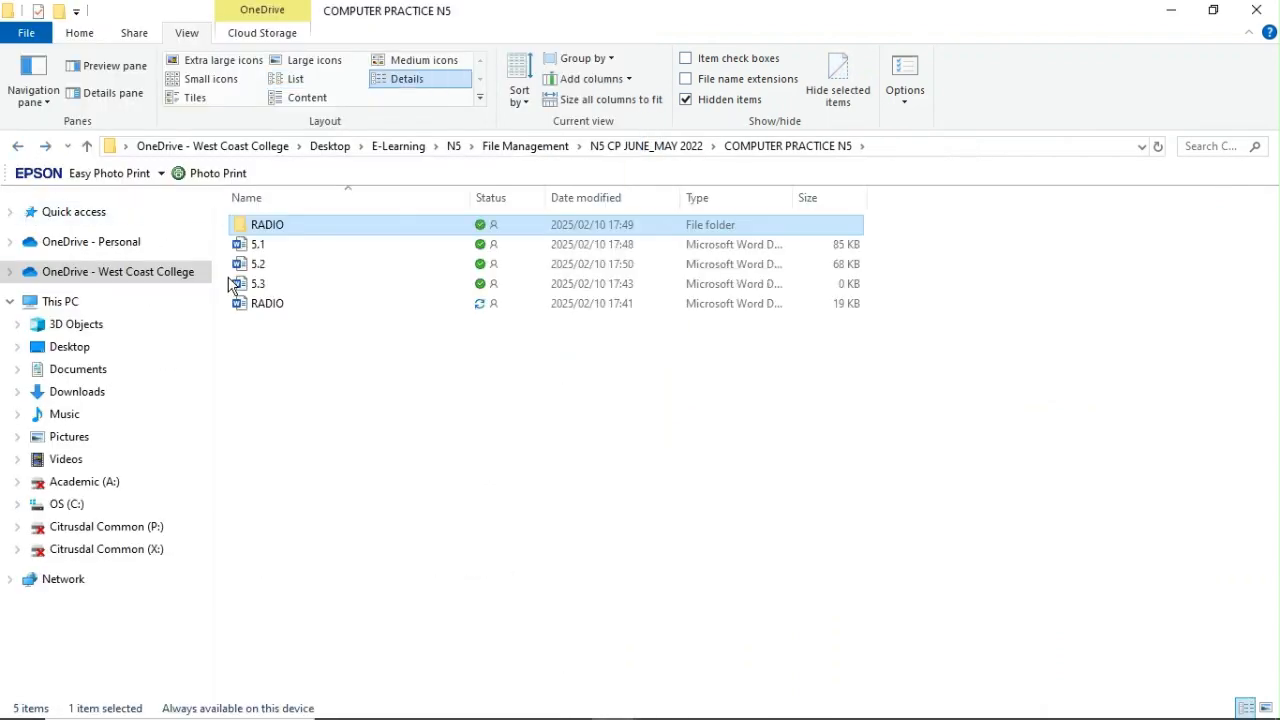
{"action": "double_click", "coordinate": [262, 285]}
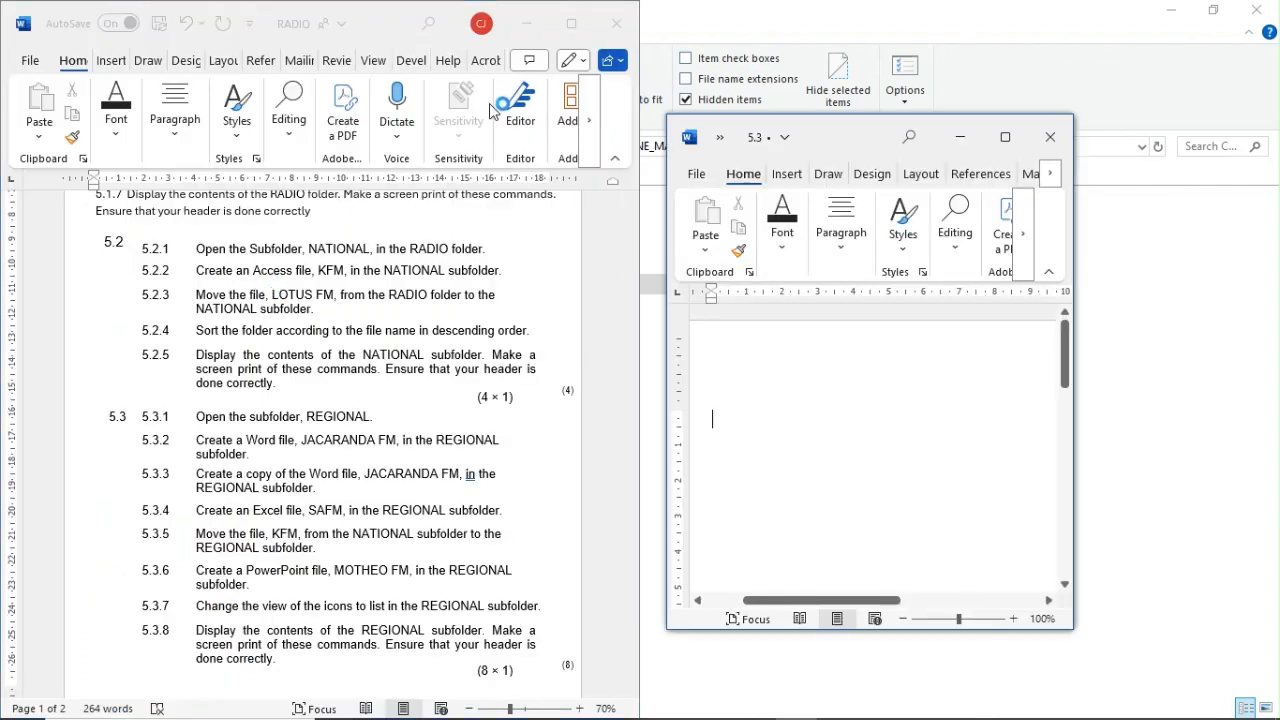
{"action": "left_click", "coordinate": [529, 23]}
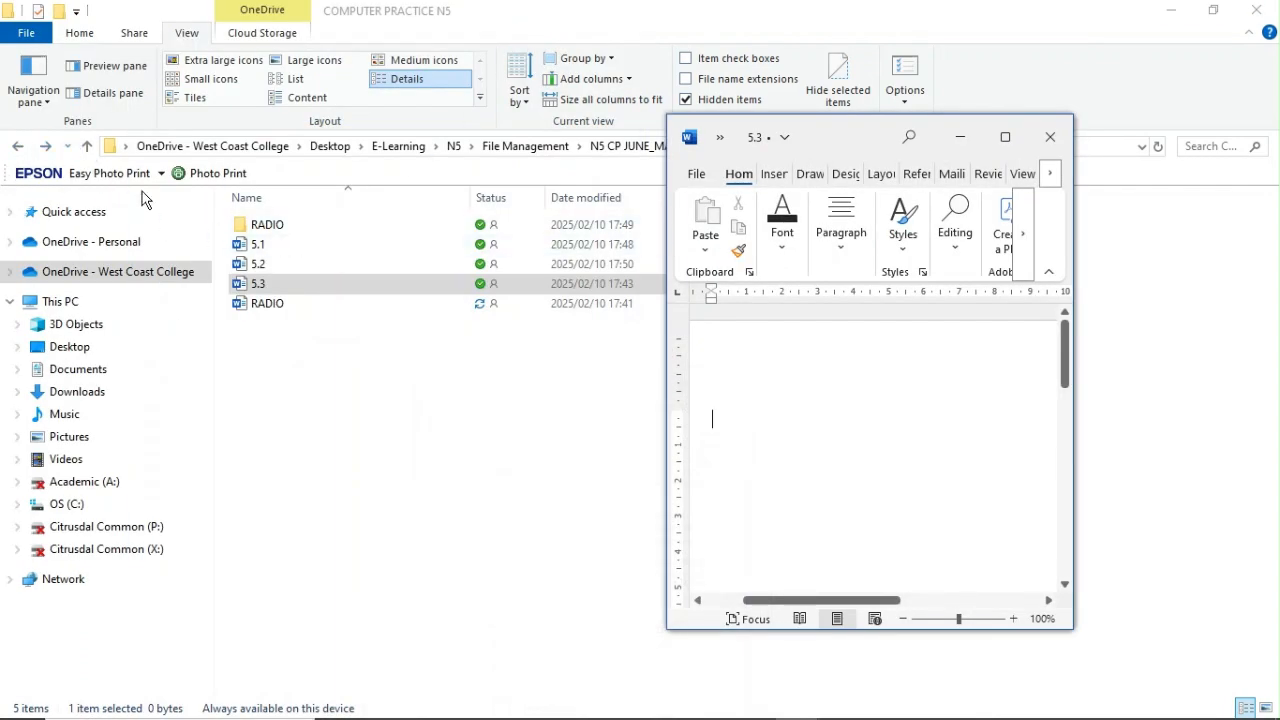
Step: Reopen the REGIONAL subfolder inside RADIO and switch to the 5.3 Word document in a maximized window
{"action": "double_click", "coordinate": [266, 224]}
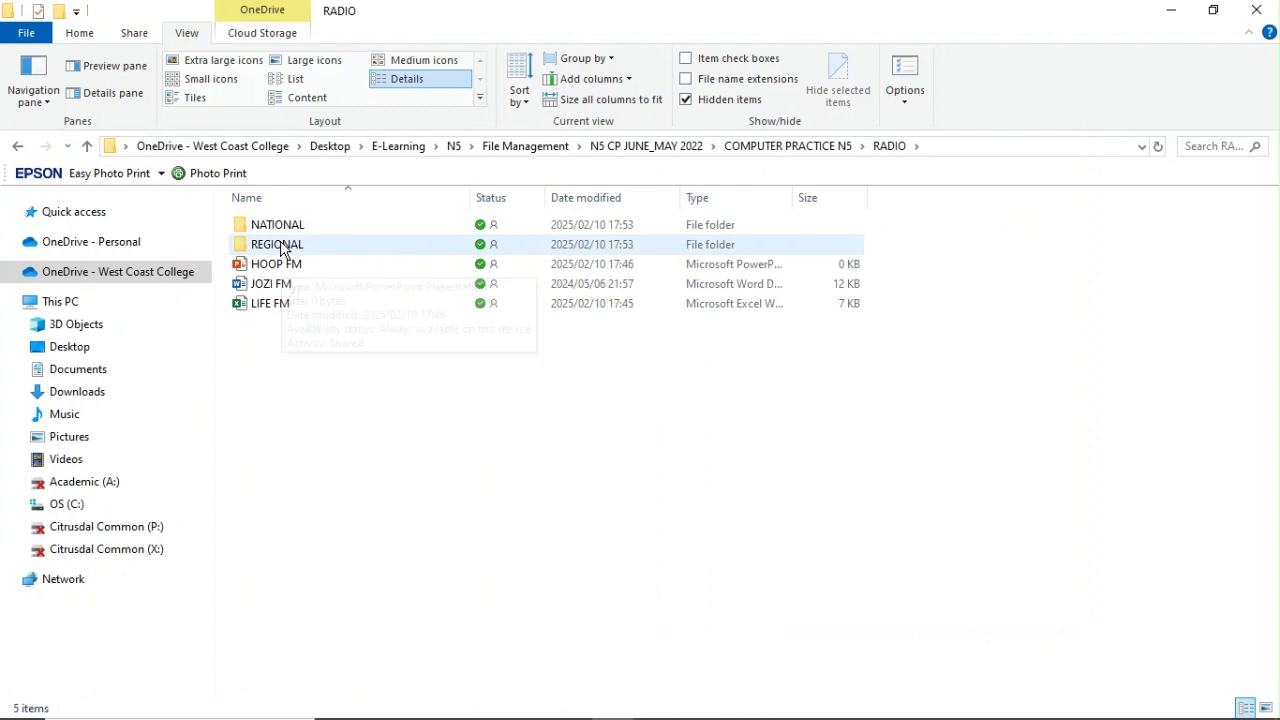
{"action": "double_click", "coordinate": [280, 245]}
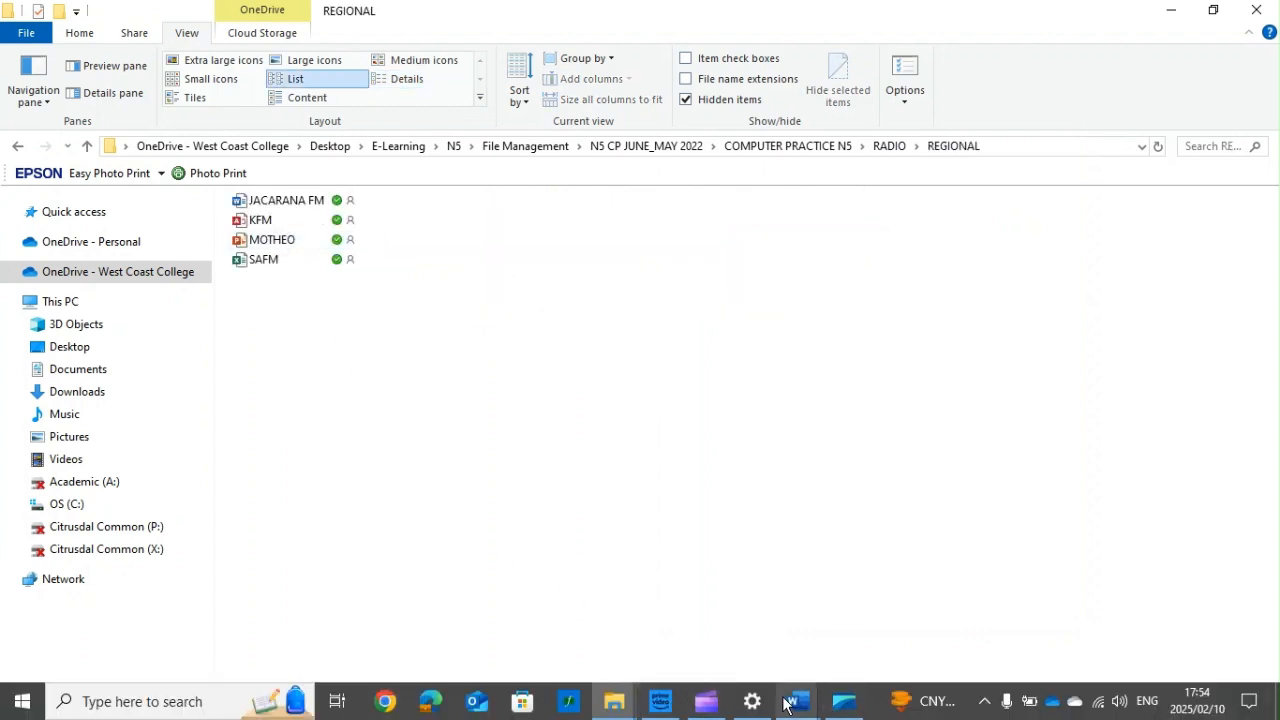
{"action": "key", "text": "alt+Tab"}
{"action": "left_click", "coordinate": [541, 348]}
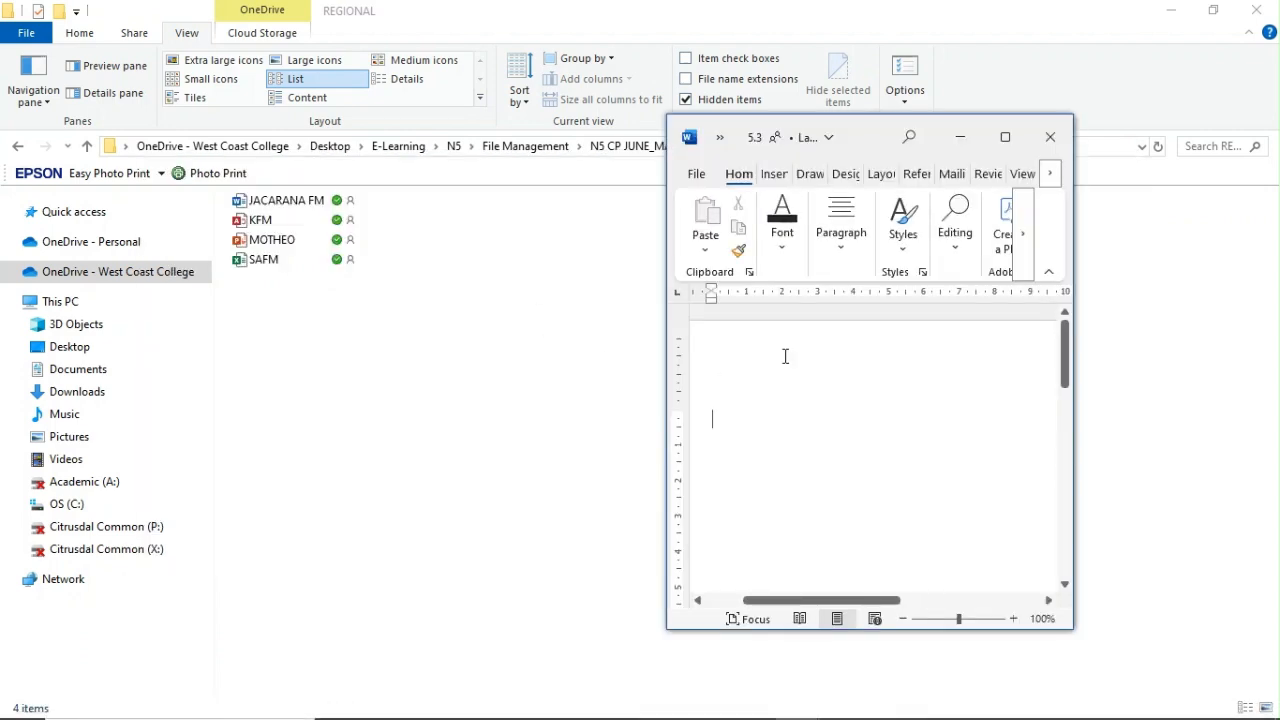
{"action": "left_click", "coordinate": [1003, 139]}
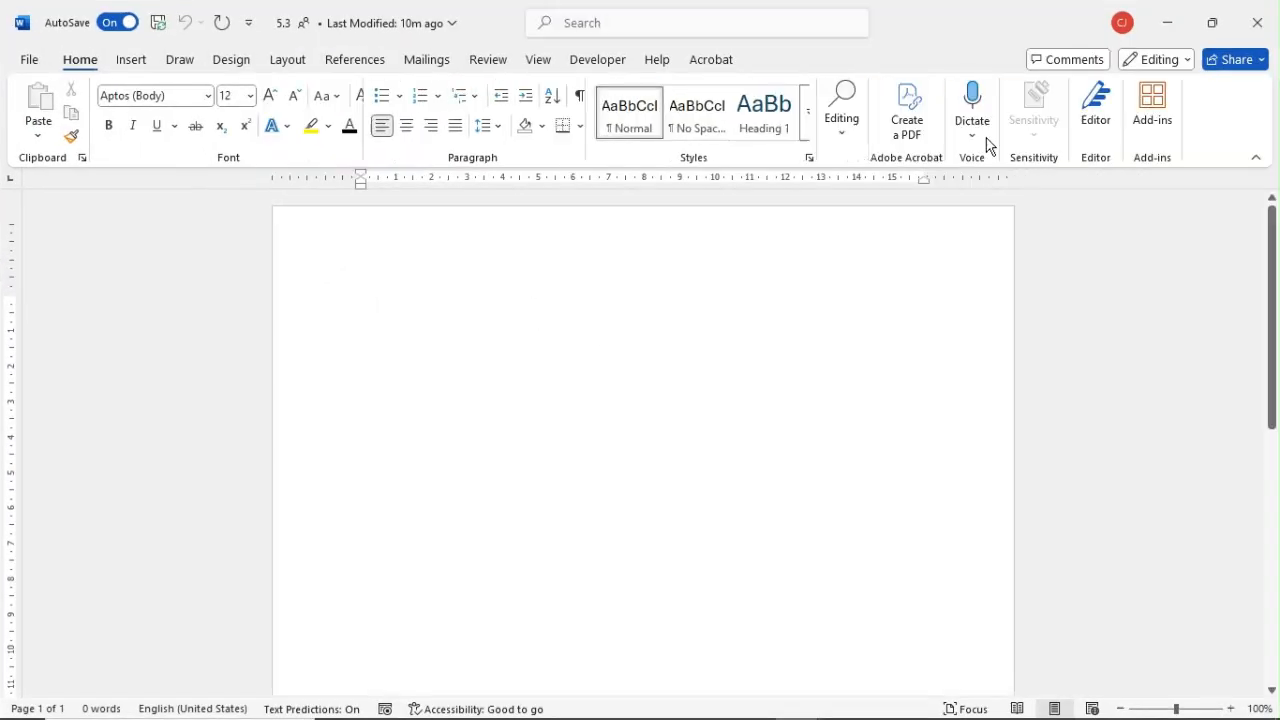
Step: Insert a screenshot of the REGIONAL folder window into the 5.3 document
{"action": "left_click", "coordinate": [133, 60]}
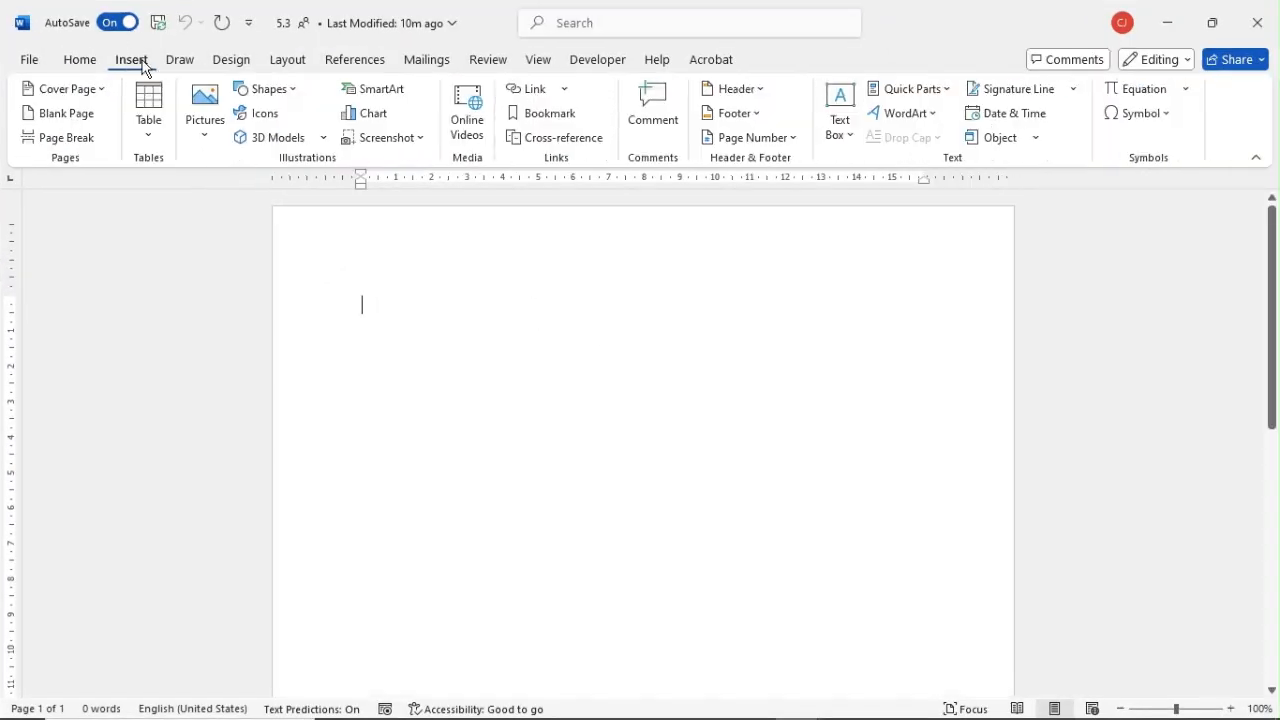
{"action": "left_click", "coordinate": [401, 142]}
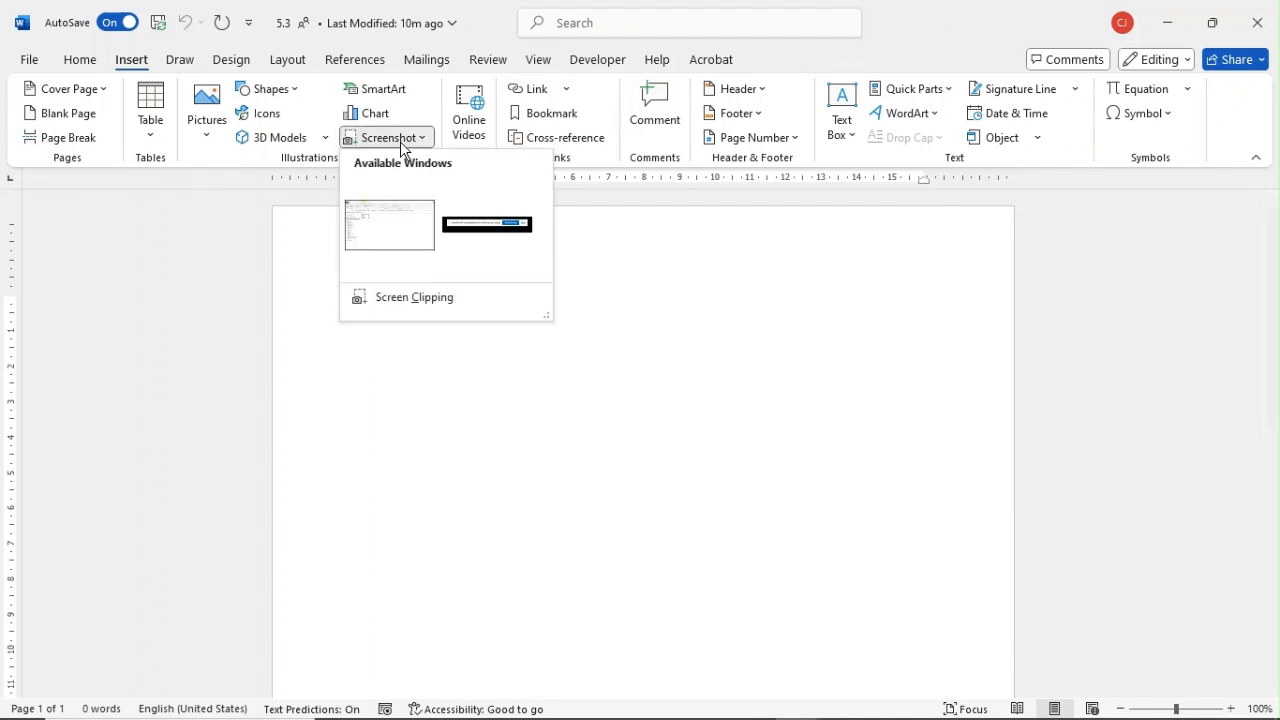
{"action": "left_click", "coordinate": [401, 248]}
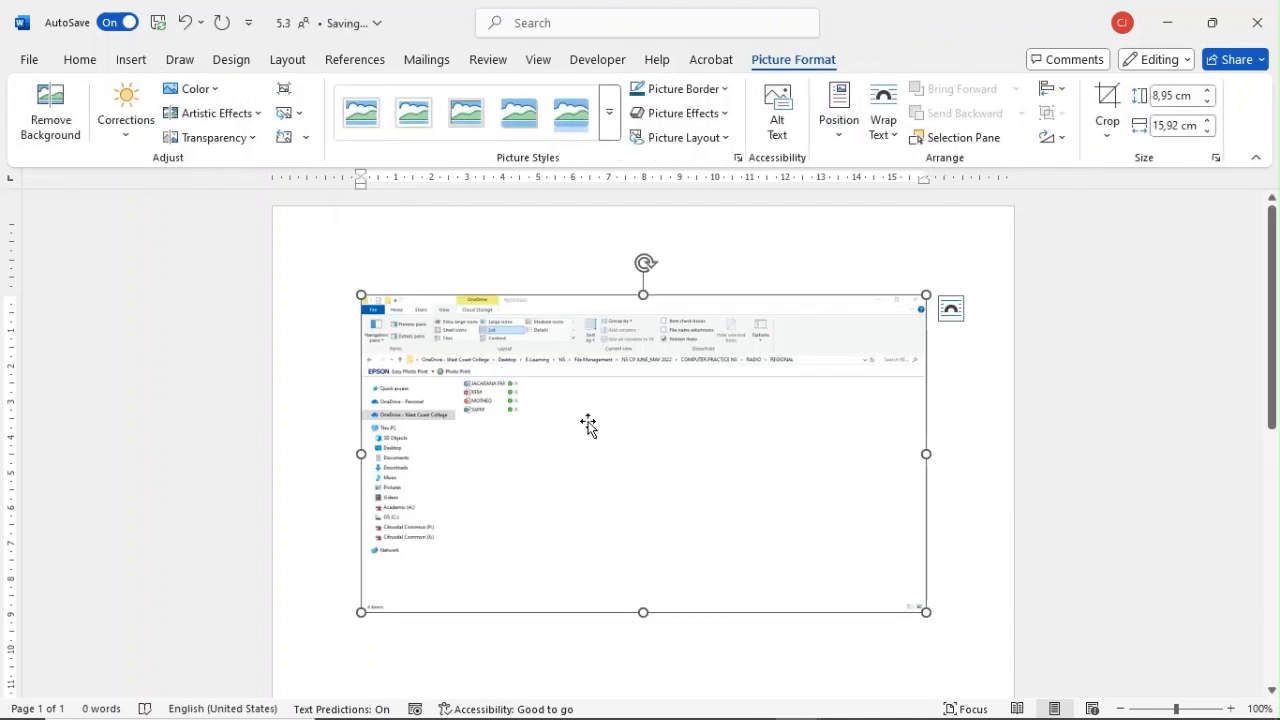
Step: Crop away the empty right part of the REGIONAL screenshot, just past the file list
{"action": "right_click", "coordinate": [871, 322]}
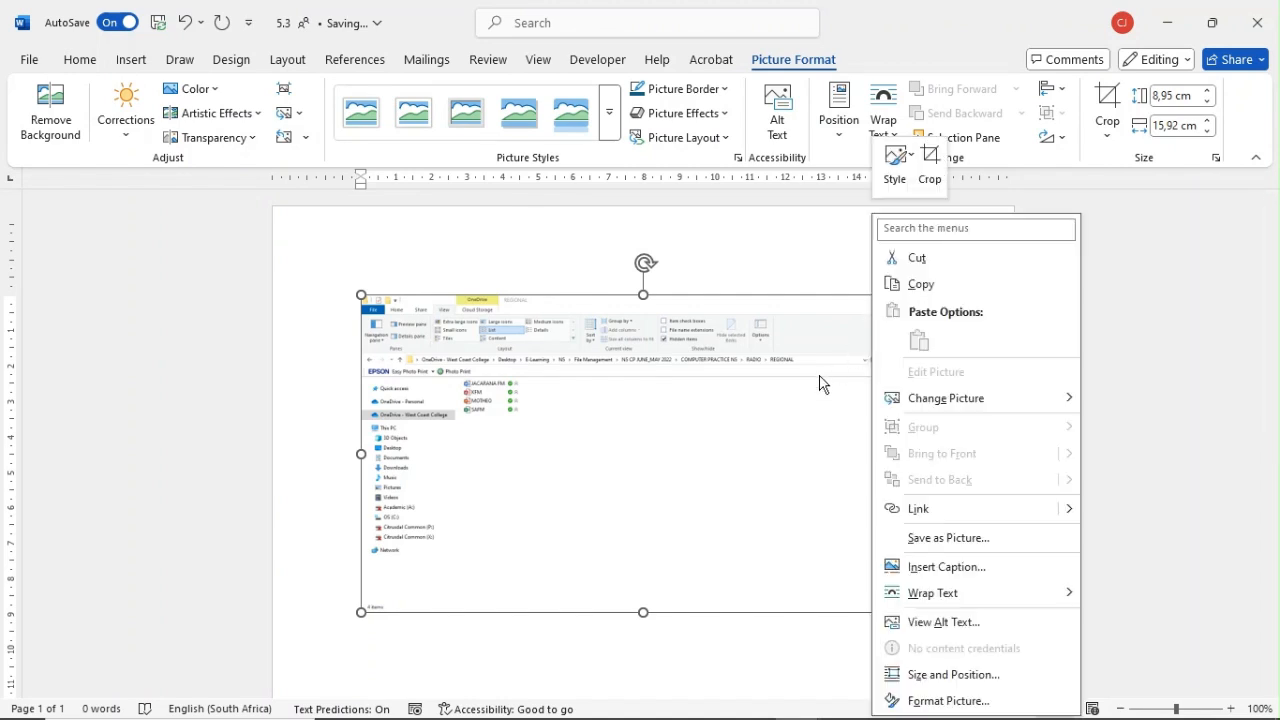
{"action": "left_click", "coordinate": [929, 165]}
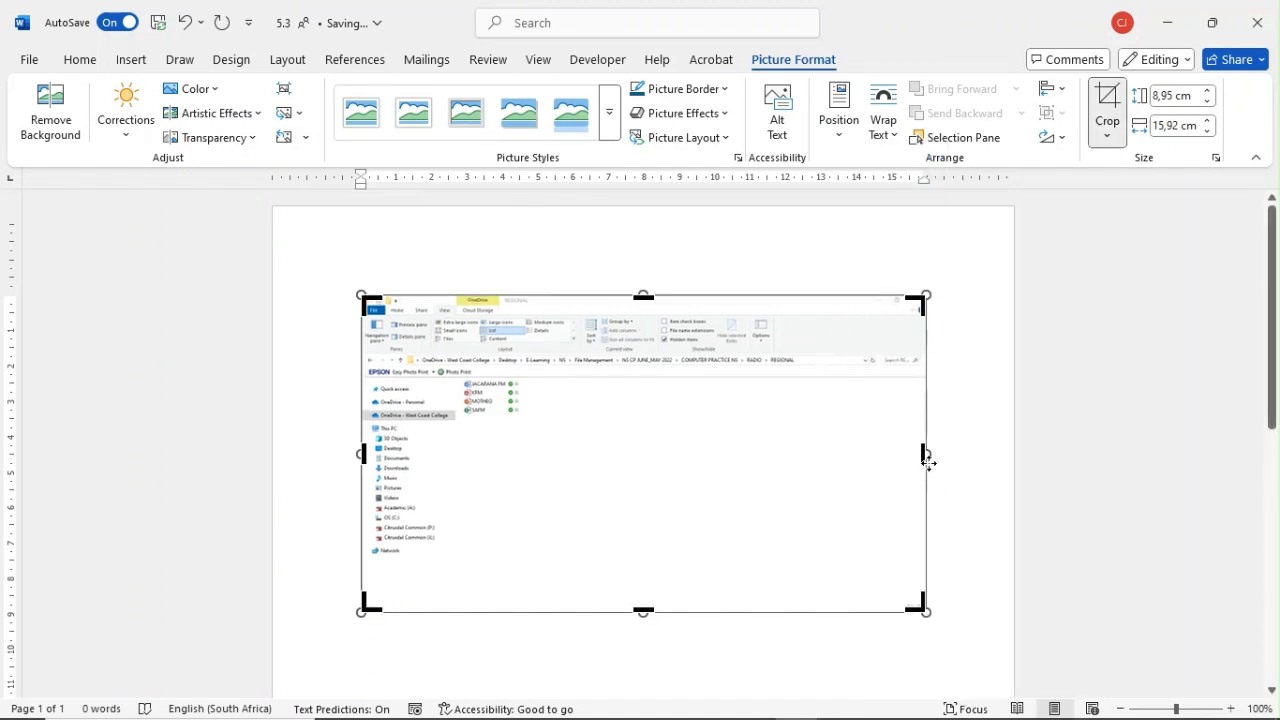
{"action": "left_click_drag", "start_coordinate": [922, 454], "coordinate": [603, 456]}
{"action": "left_click", "coordinate": [649, 657]}
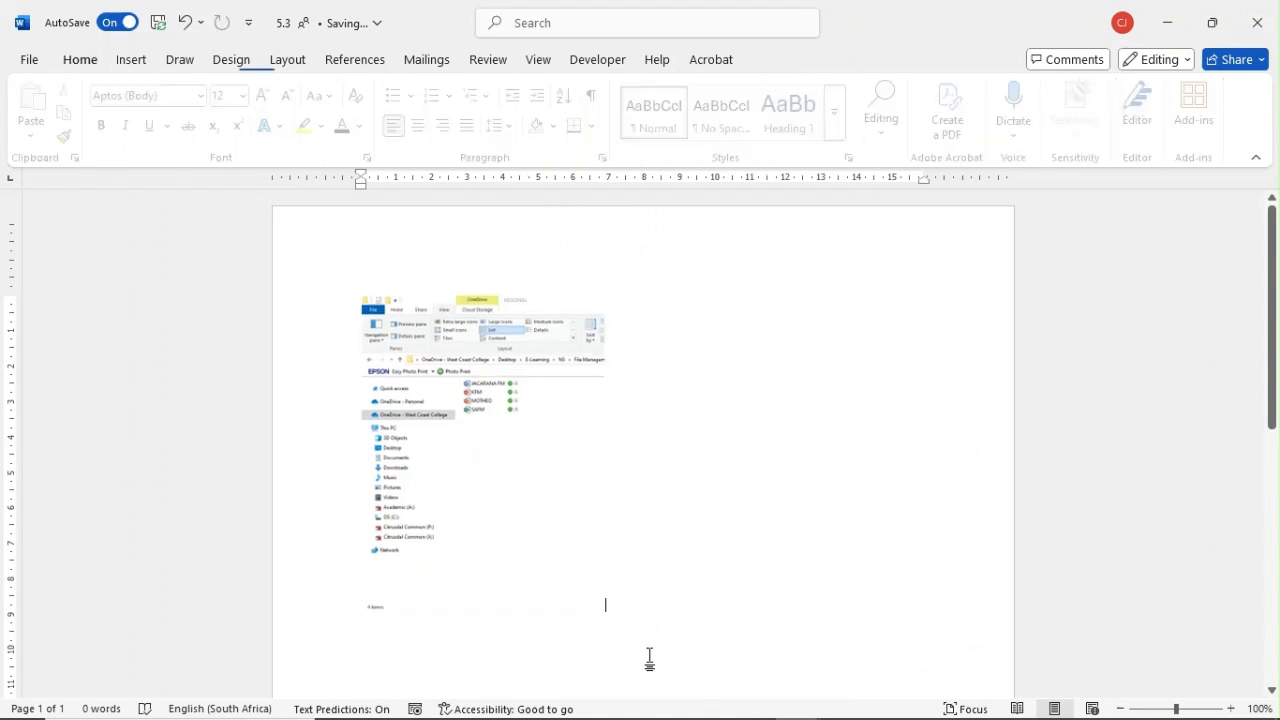
Step: Enlarge the cropped screenshot proportionally to about 21 cm high and 16.1 cm wide
{"action": "left_click", "coordinate": [566, 582]}
{"action": "left_click_drag", "start_coordinate": [604, 612], "coordinate": [935, 715]}
{"action": "left_click_drag", "start_coordinate": [1272, 354], "coordinate": [1257, 542]}
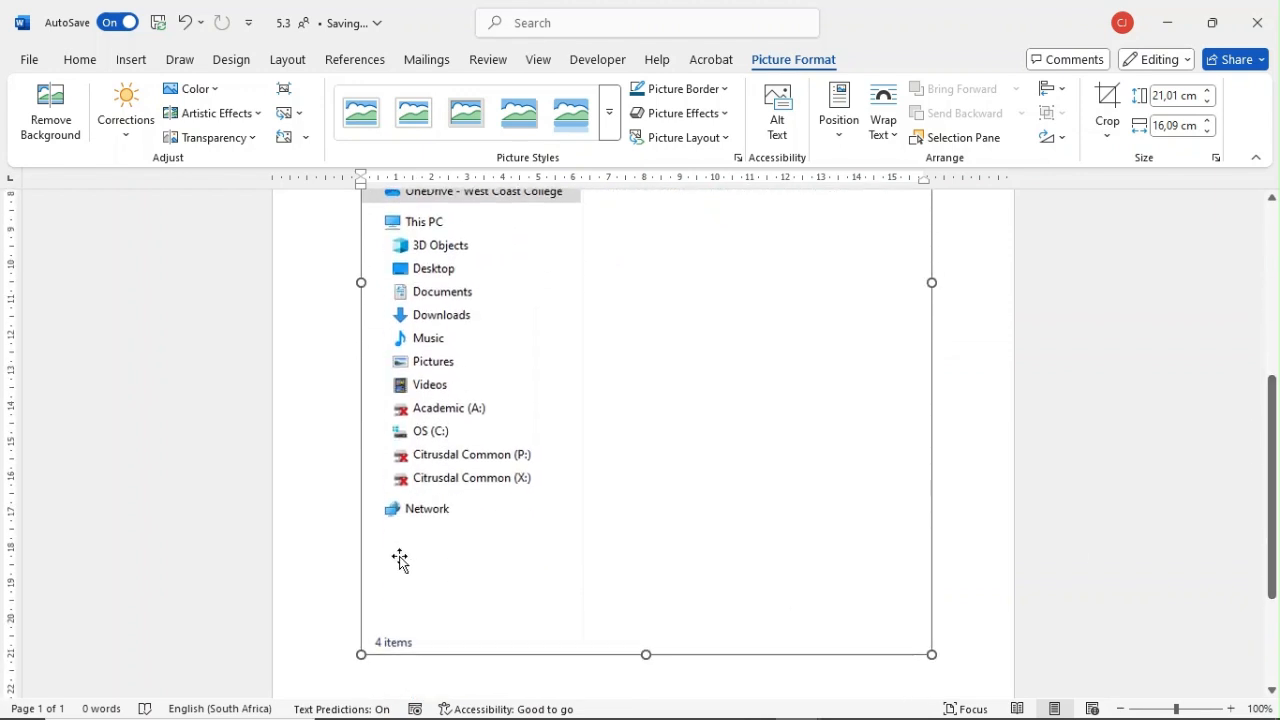
Step: Crop the bottom of the screenshot below Citrusdal Common (X:), to a height of about 16.3 cm
{"action": "left_click", "coordinate": [1119, 101]}
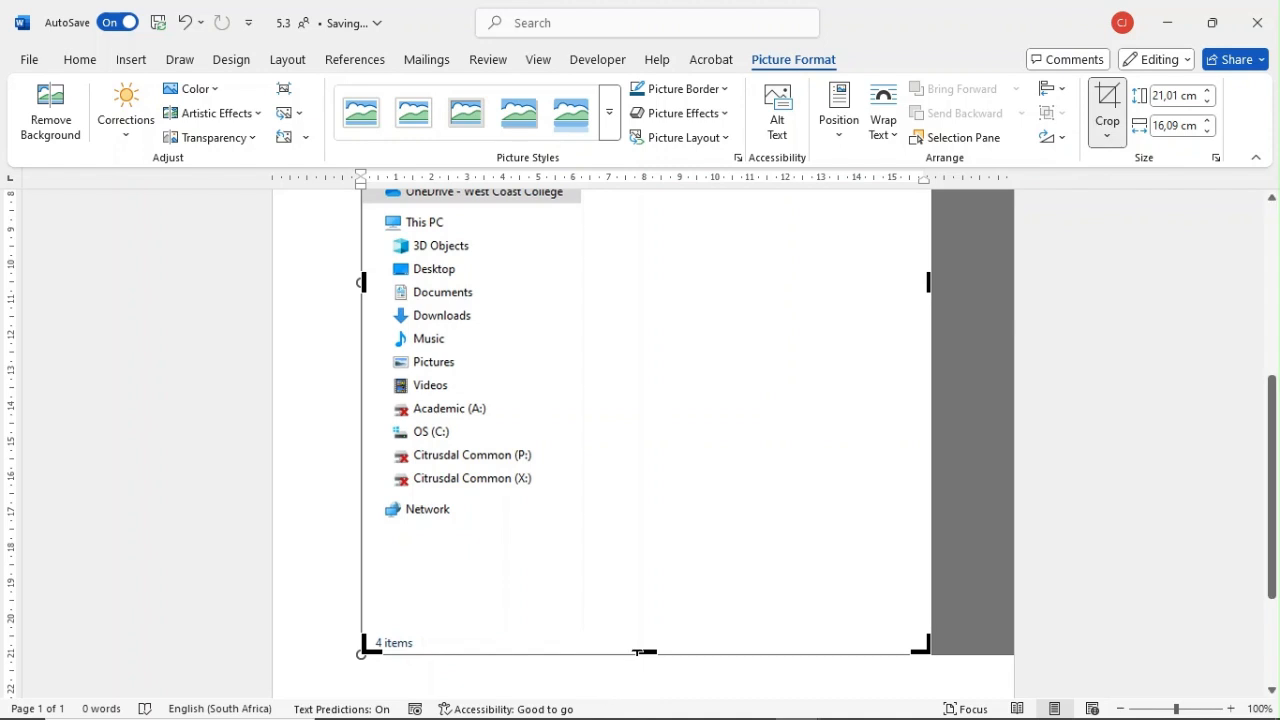
{"action": "left_click_drag", "start_coordinate": [639, 637], "coordinate": [637, 489]}
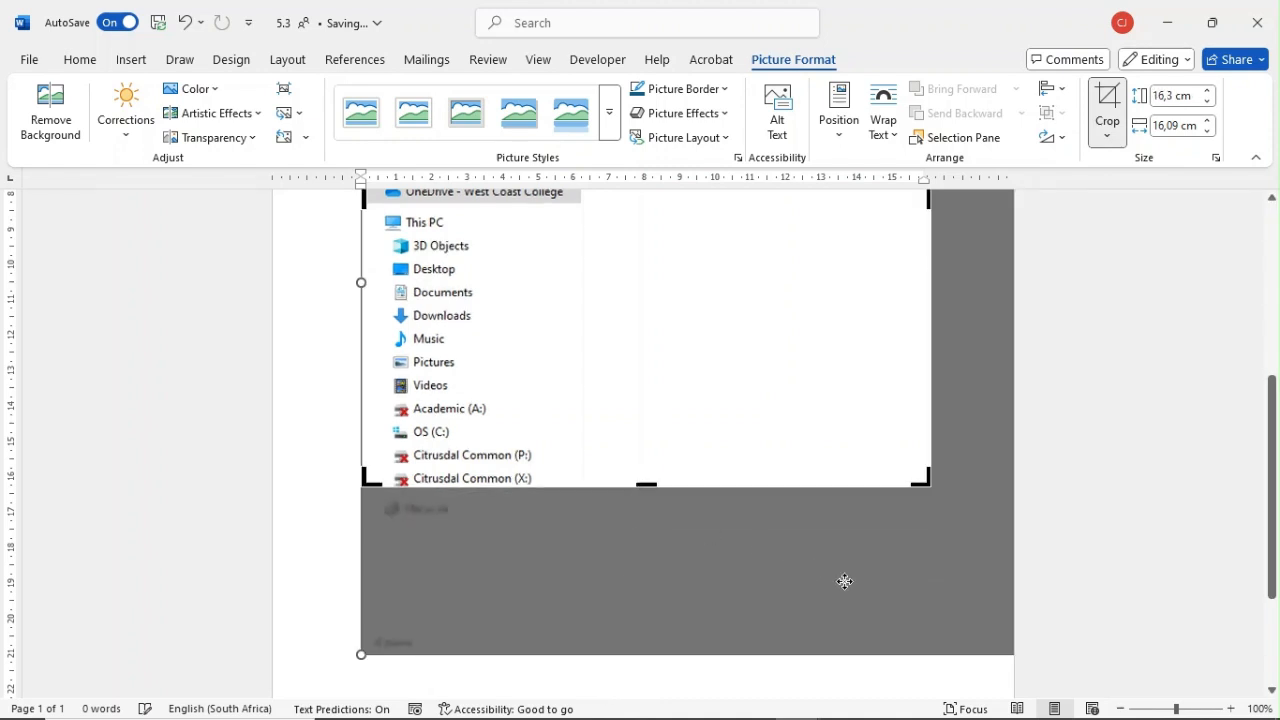
{"action": "key", "text": "Escape"}
{"action": "scroll", "coordinate": [900, 580], "scroll_direction": "up", "scroll_amount": 5}
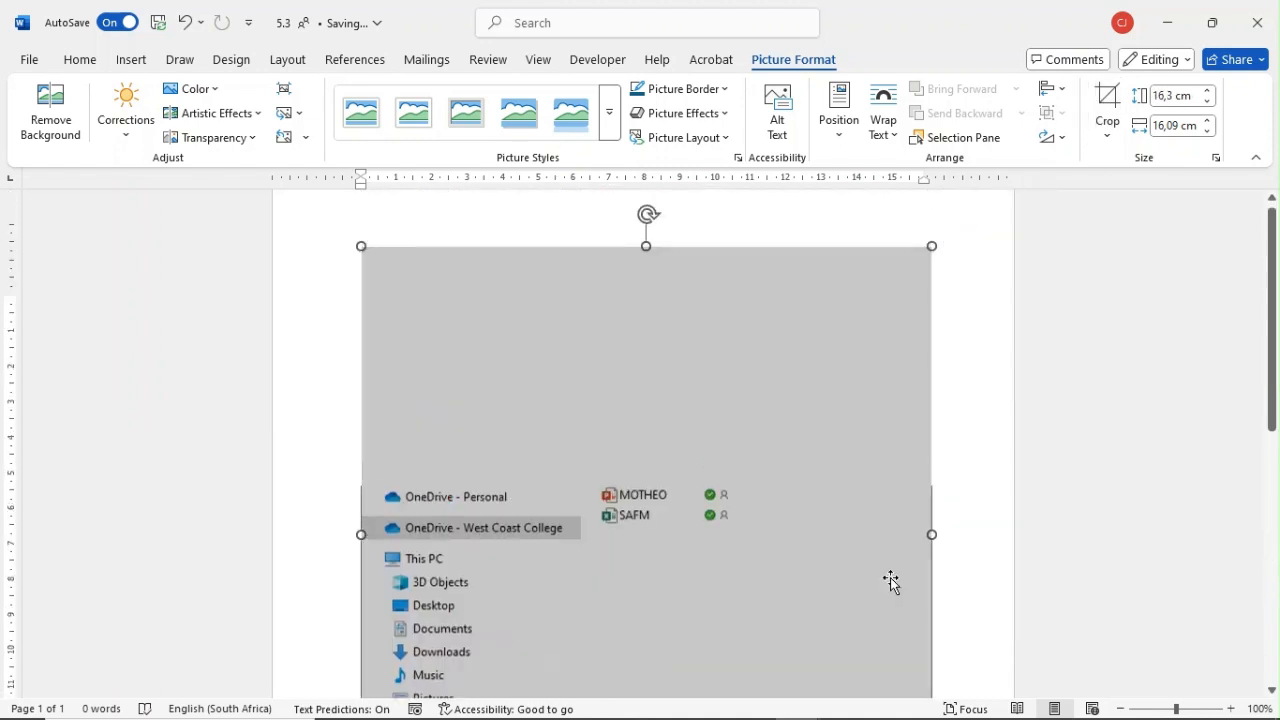
{"action": "left_click", "coordinate": [940, 428]}
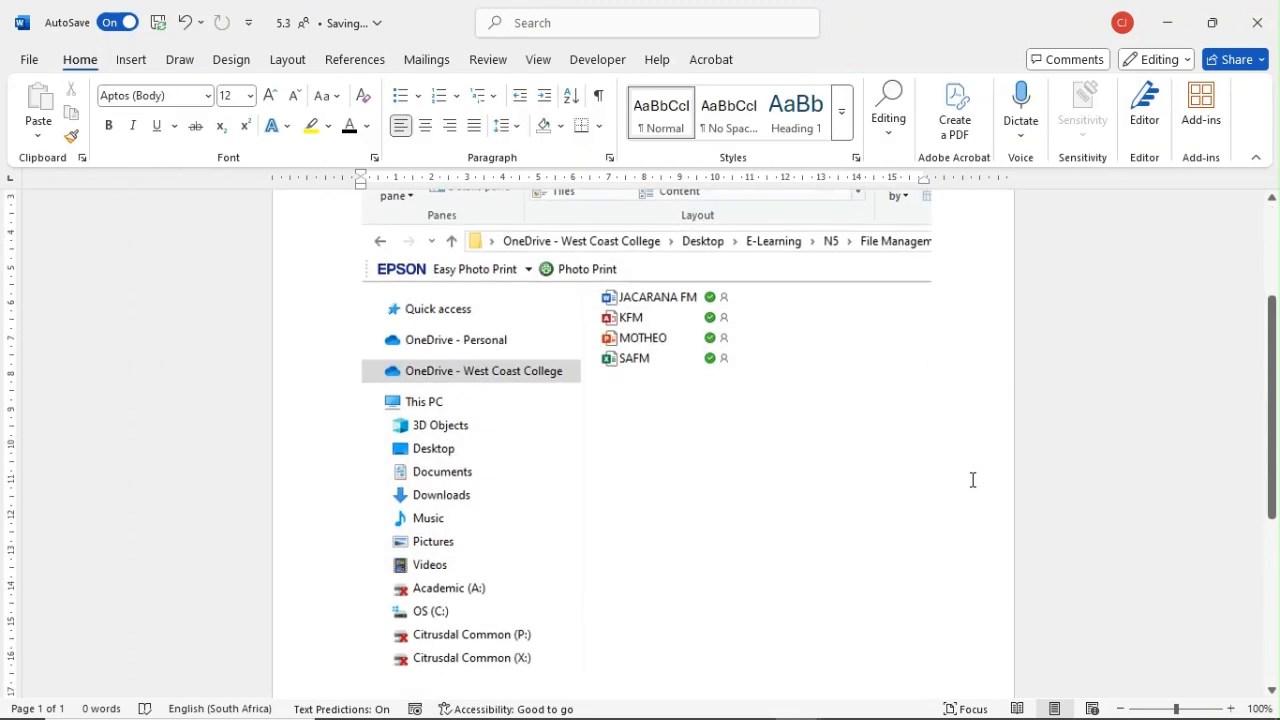
Step: Add a page header to the 5.3 document with the examination number on the left and QUESTION 5.3 at the right margin
{"action": "scroll", "coordinate": [969, 467], "scroll_direction": "up", "scroll_amount": 3}
{"action": "scroll", "coordinate": [969, 467], "scroll_direction": "up", "scroll_amount": 1}
{"action": "double_click", "coordinate": [447, 240]}
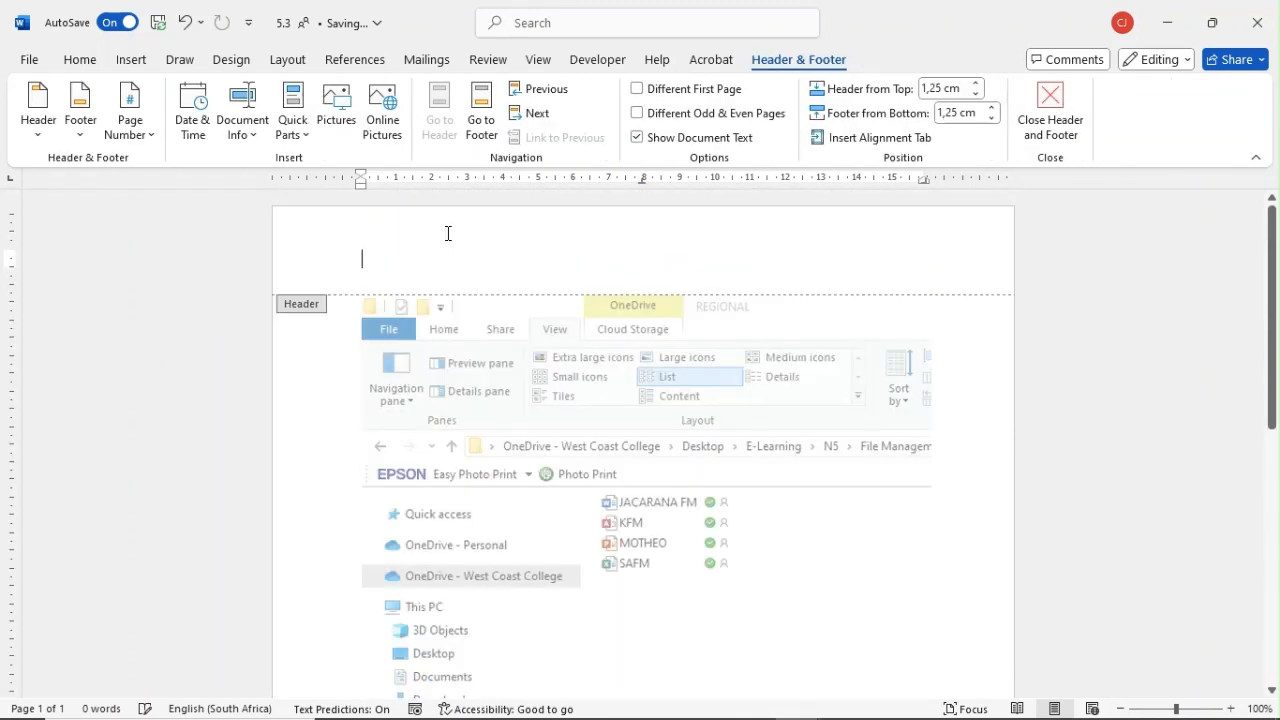
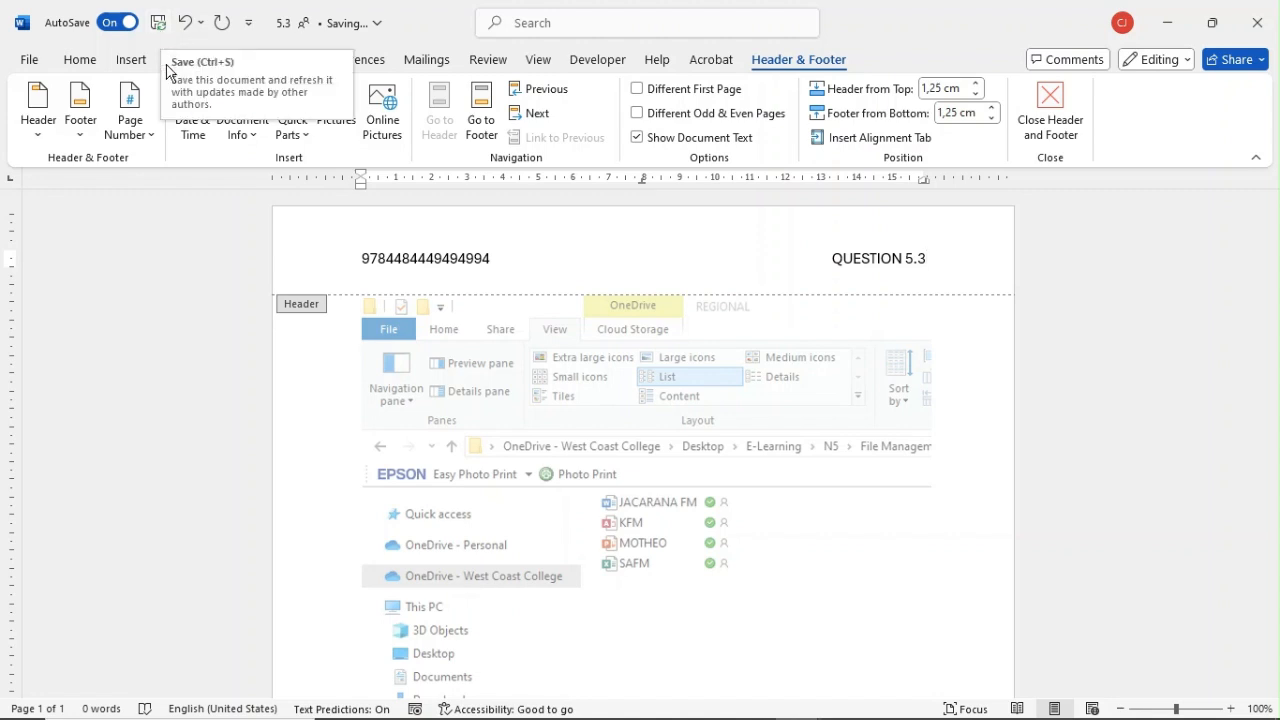
{"action": "double_click", "coordinate": [489, 467]}
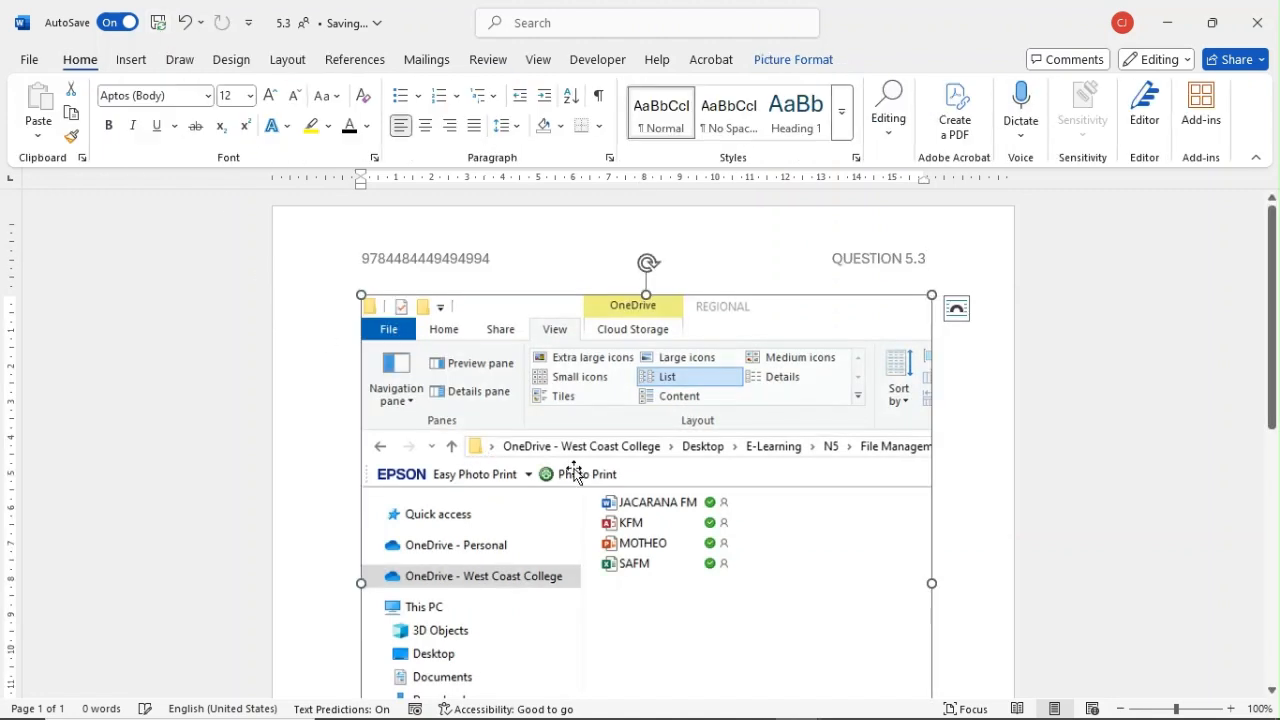
{"action": "left_click", "coordinate": [989, 498]}
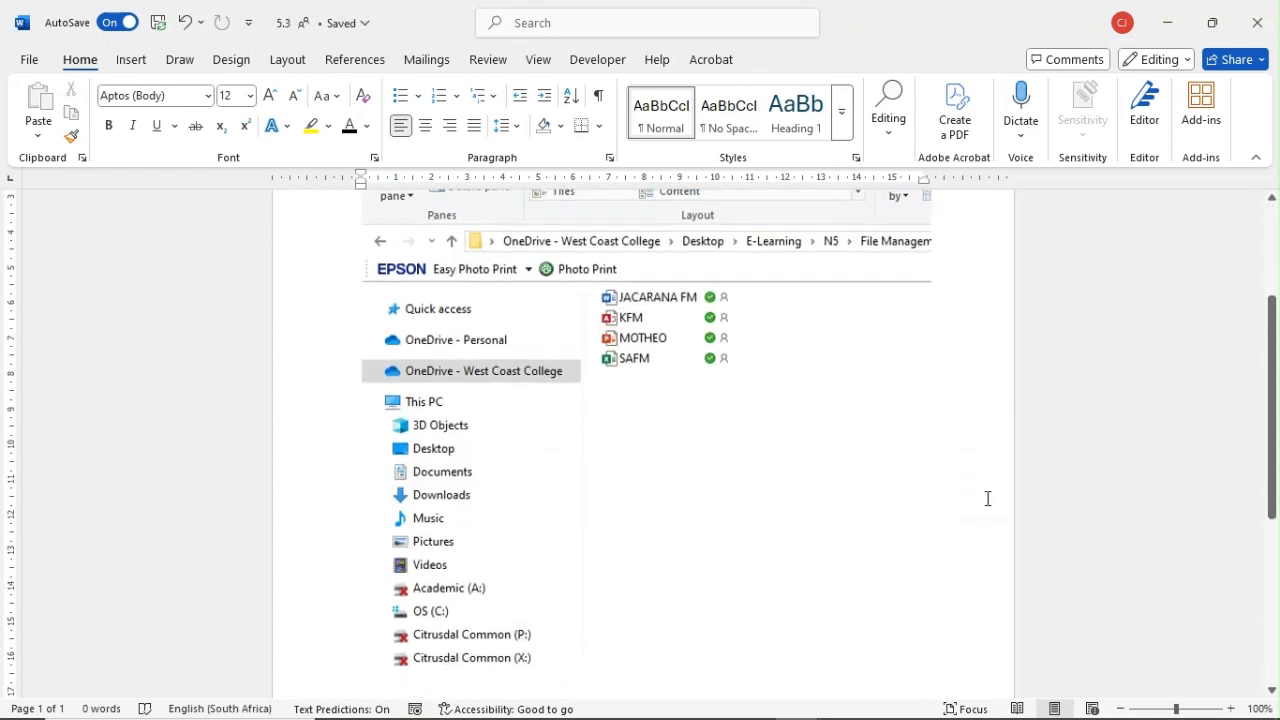
{"action": "scroll", "coordinate": [989, 498], "scroll_direction": "up", "scroll_amount": 3}
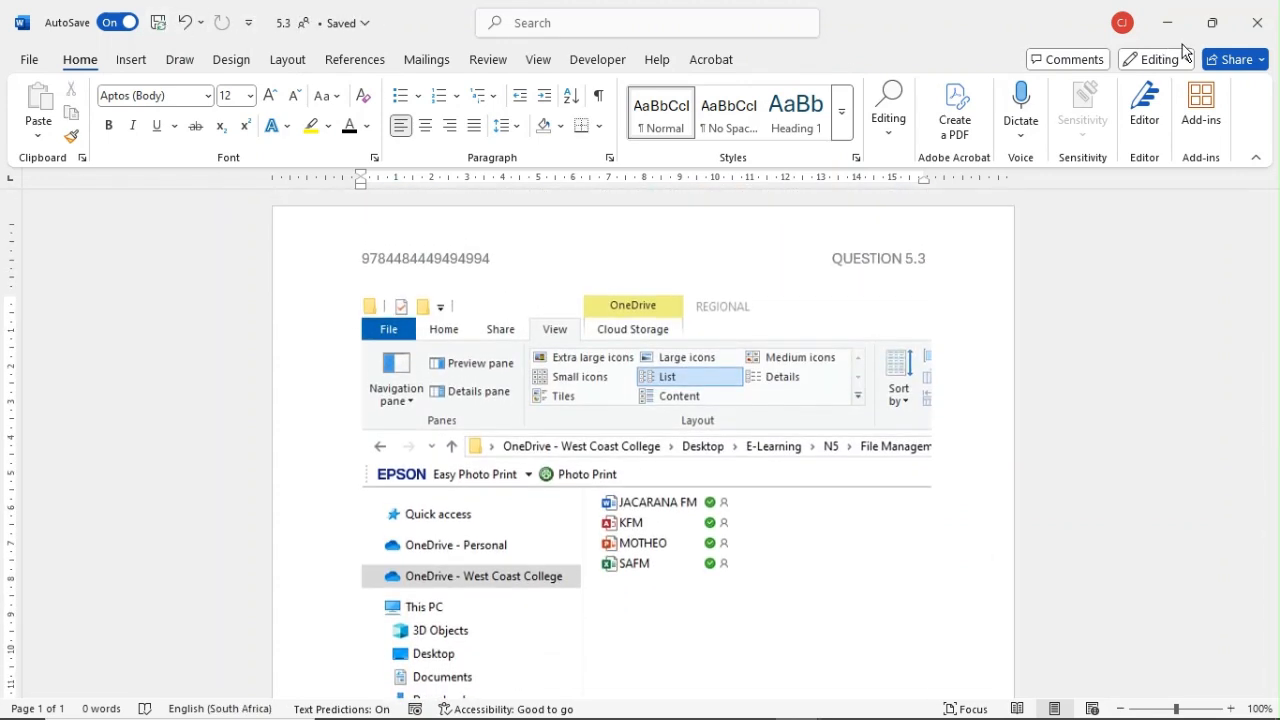
Step: Close the 5.3 document and minimize the REGIONAL folder window to return to the desktop
{"action": "left_click", "coordinate": [1268, 37]}
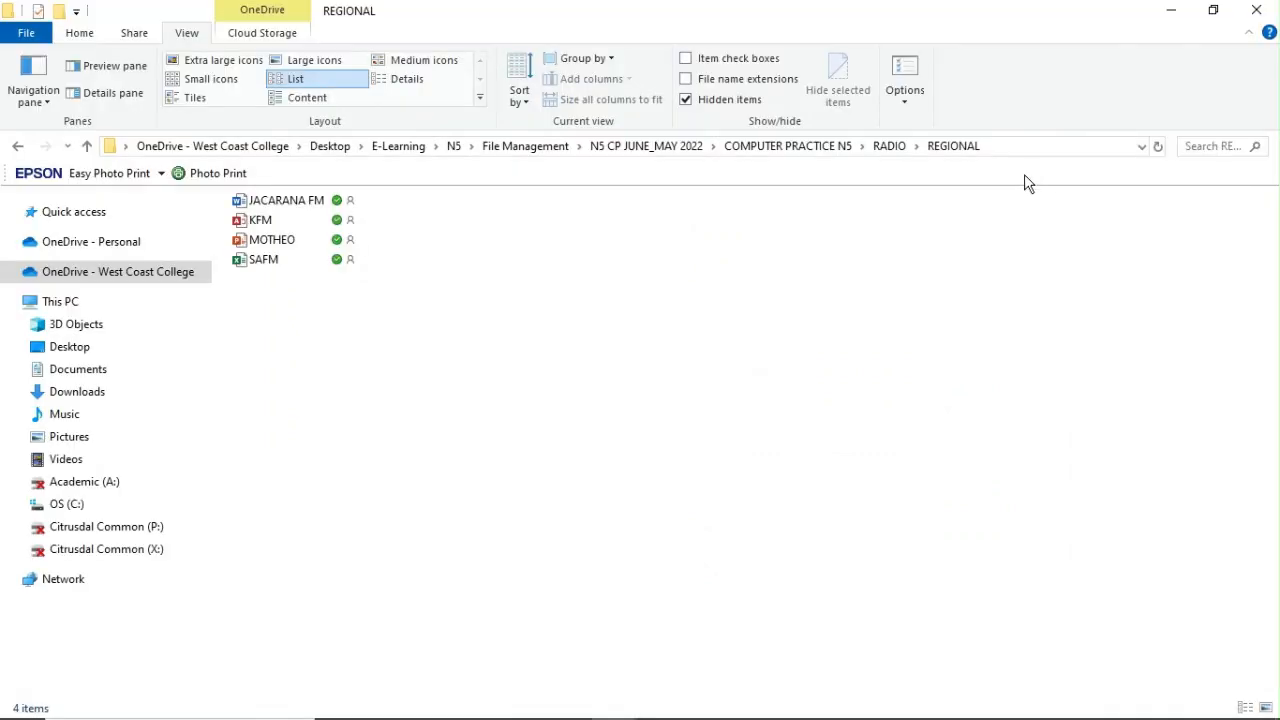
{"action": "left_click", "coordinate": [1170, 12]}
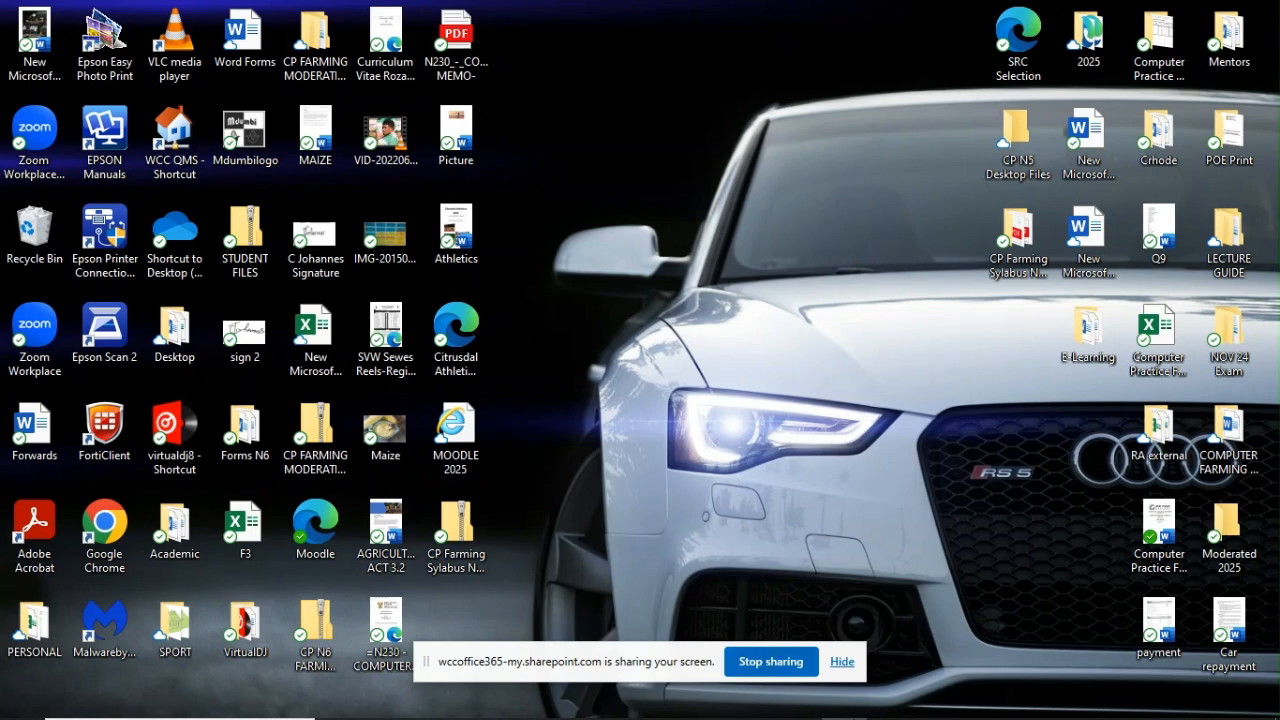
{"action": "mouse_move", "coordinate": [714, 712]}
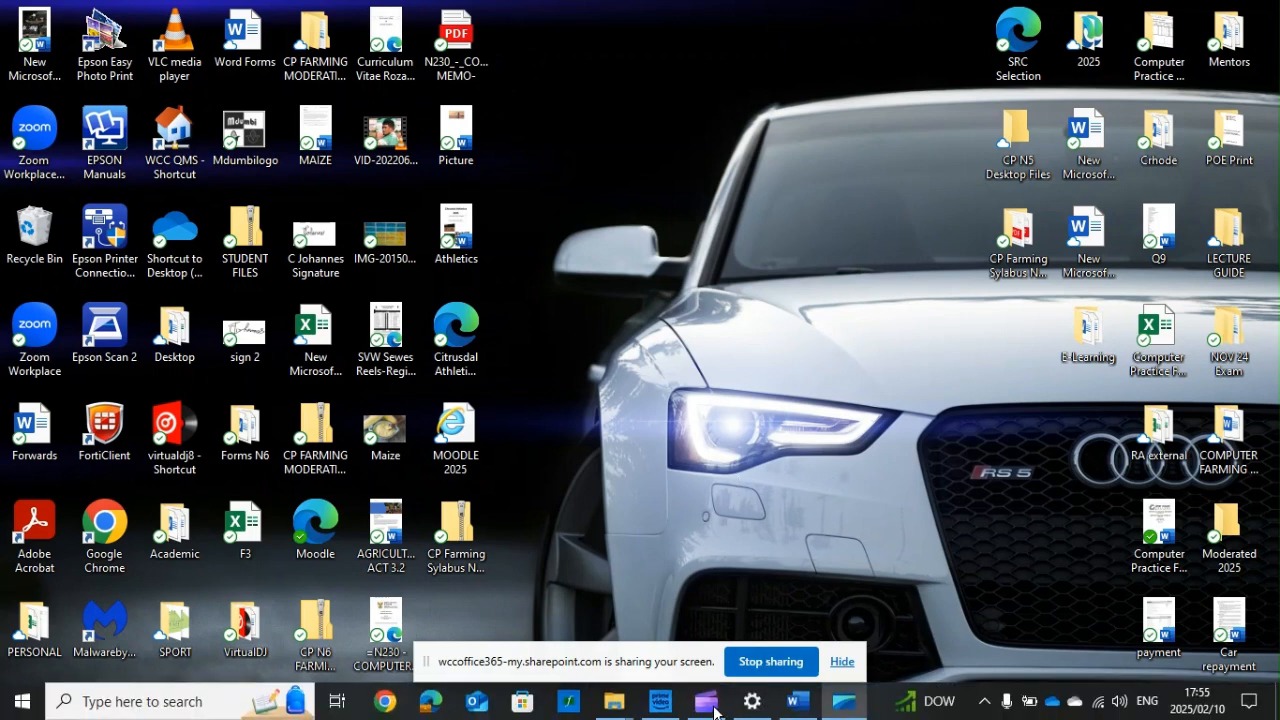